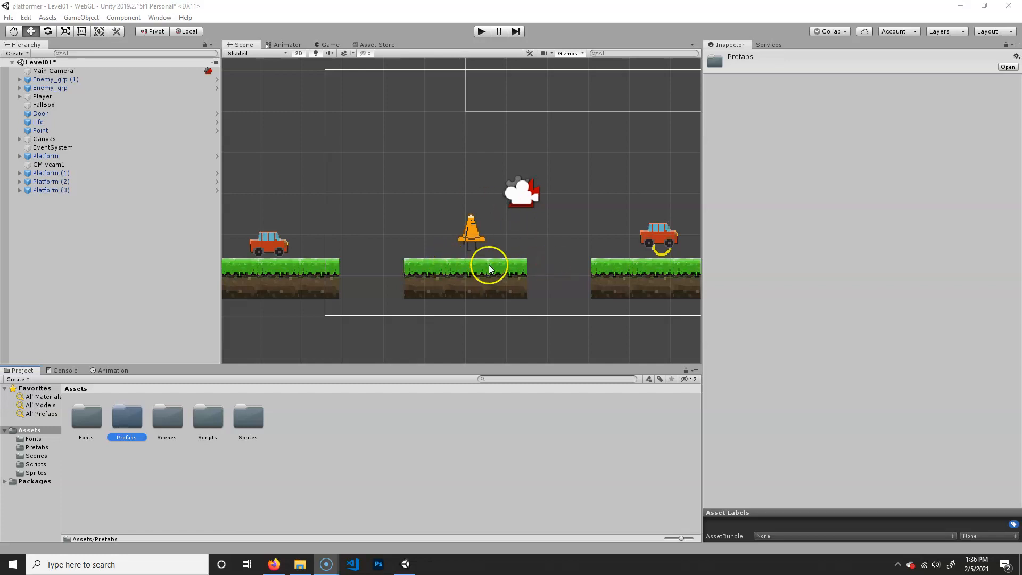
- Import the backgroundTilemap PNG from the Downloads folder into the project's Sprites folder
click(307, 490)
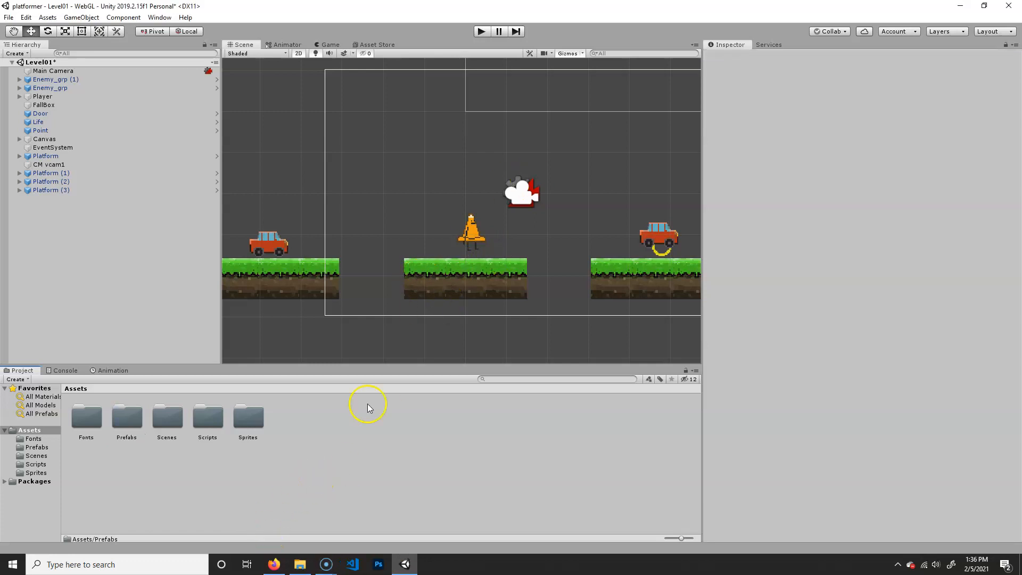
double_click(255, 423)
click(103, 414)
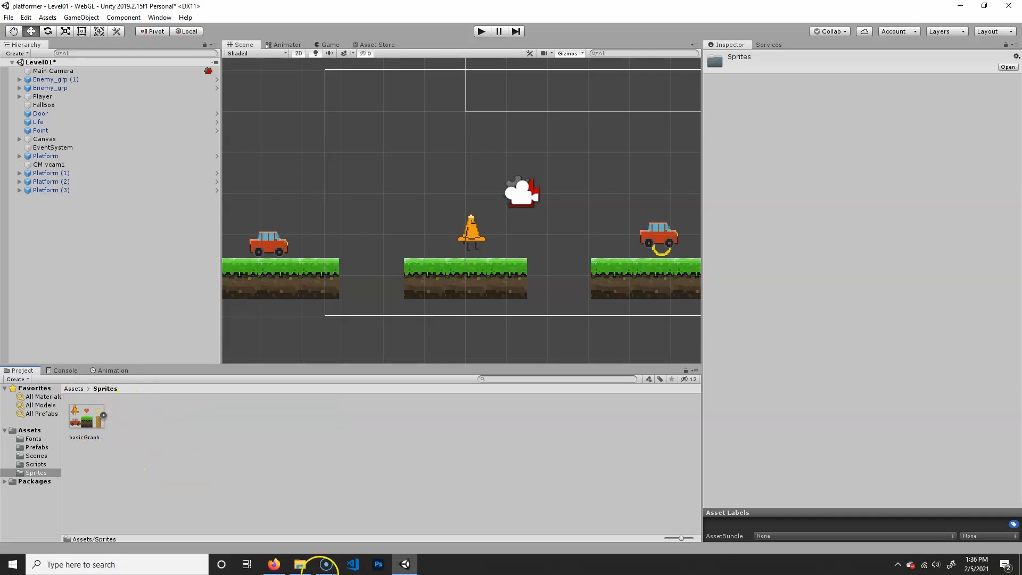
click(300, 564)
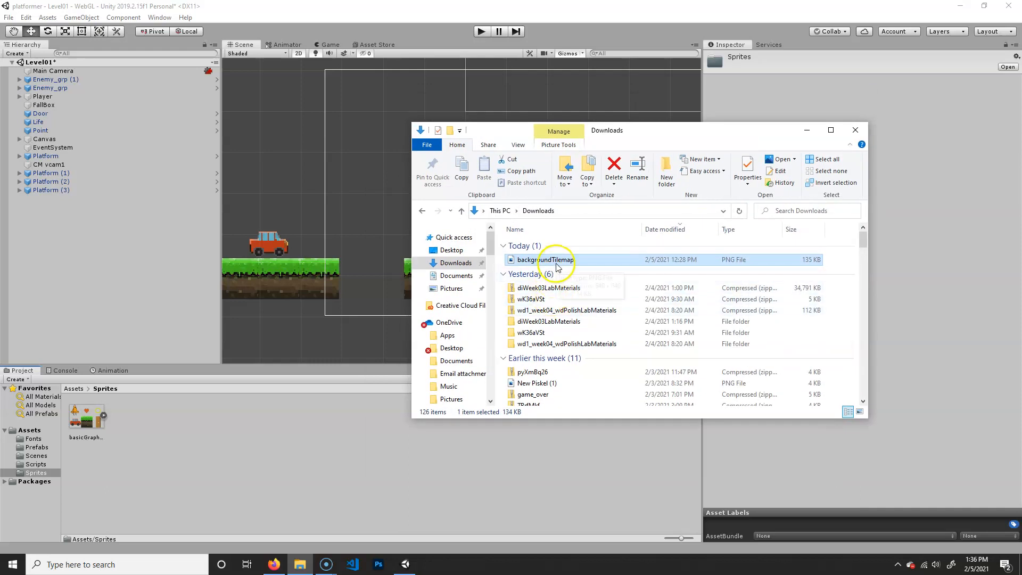
drag(551, 260, 167, 456)
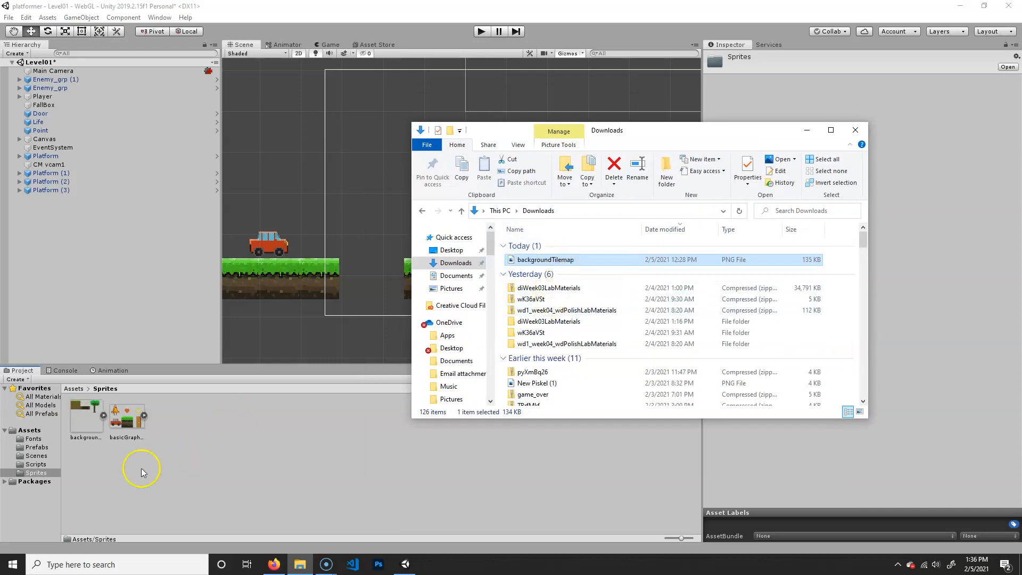
click(855, 130)
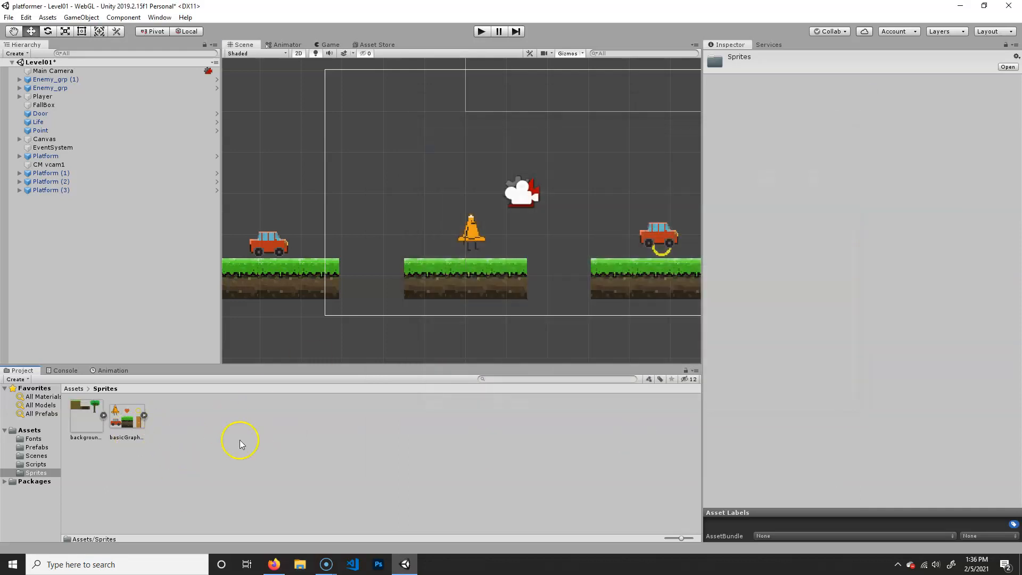
- Set the Sprite Mode of backgroundTilemap to Multiple, keeping its Texture Type as Sprite (2D and UI)
click(91, 412)
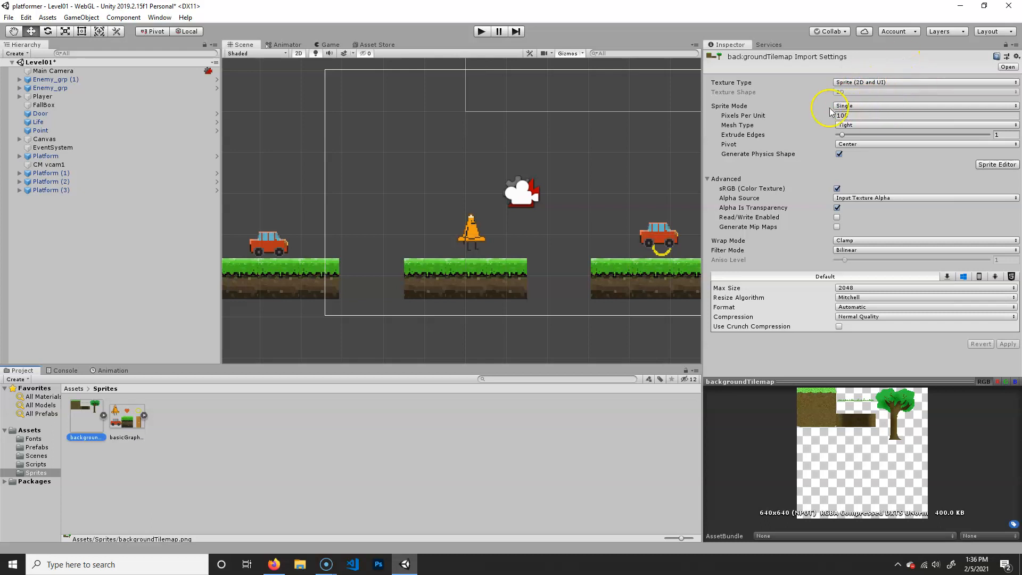
click(885, 81)
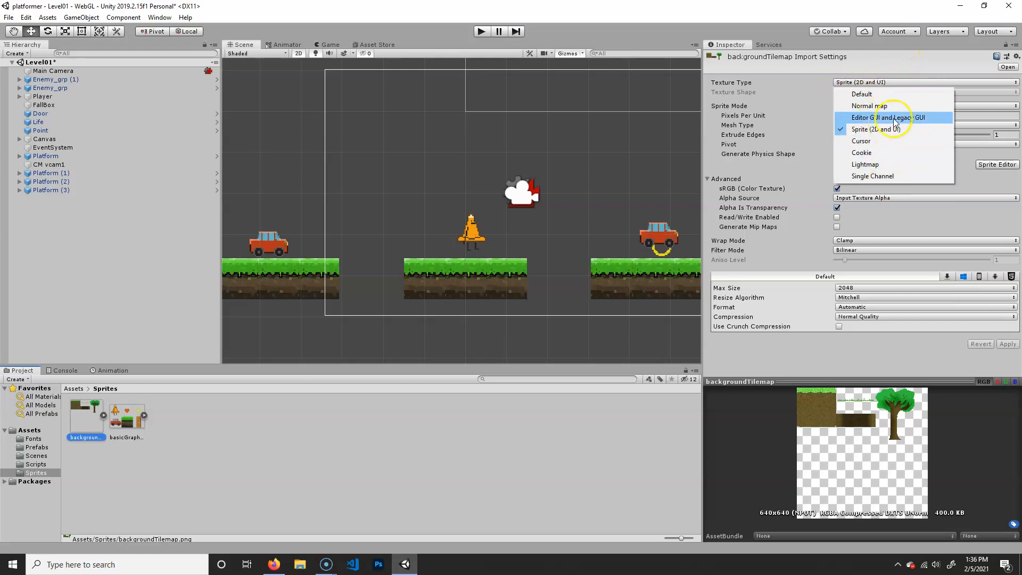
click(753, 82)
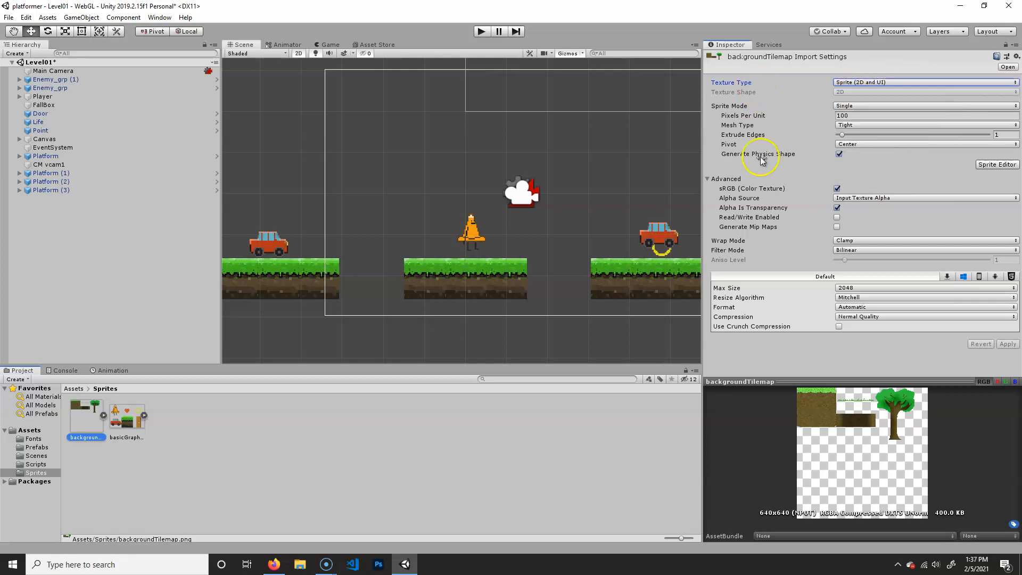
click(855, 104)
click(863, 129)
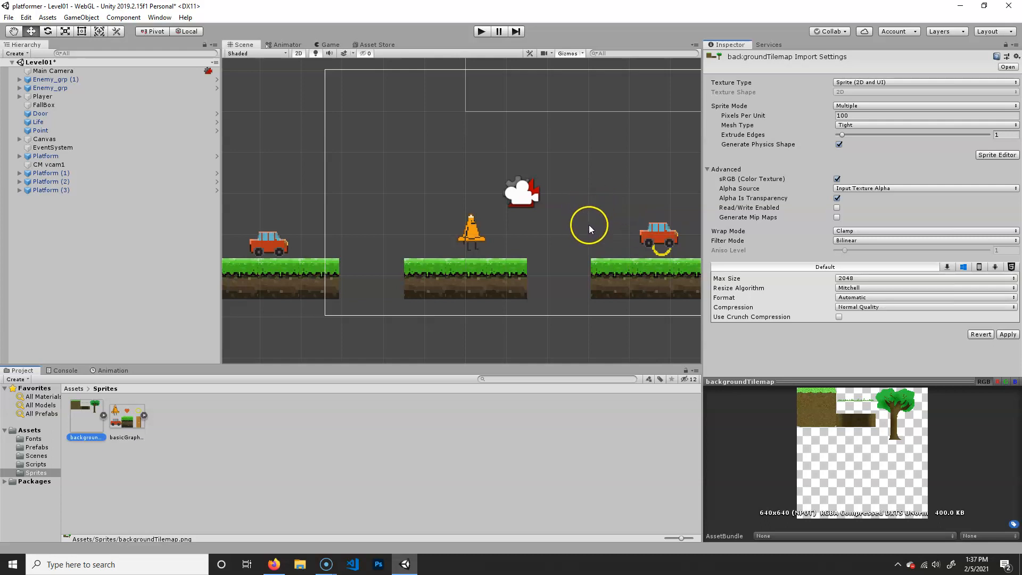
- Set backgroundTilemap's Pixels Per Unit to 64 and Filter Mode to Point (no filter), and apply the import settings
click(851, 116)
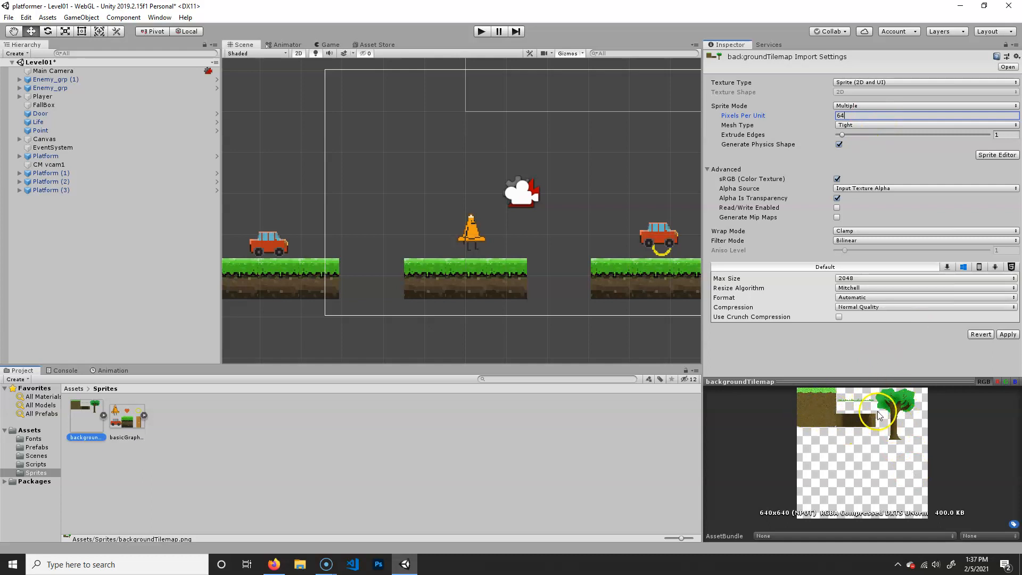
click(855, 115)
click(854, 241)
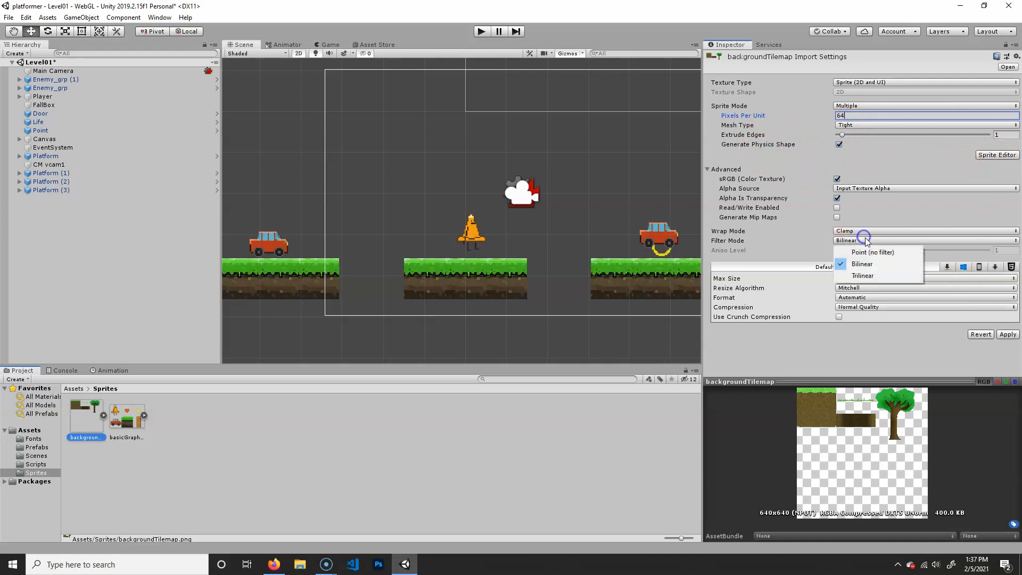
click(880, 252)
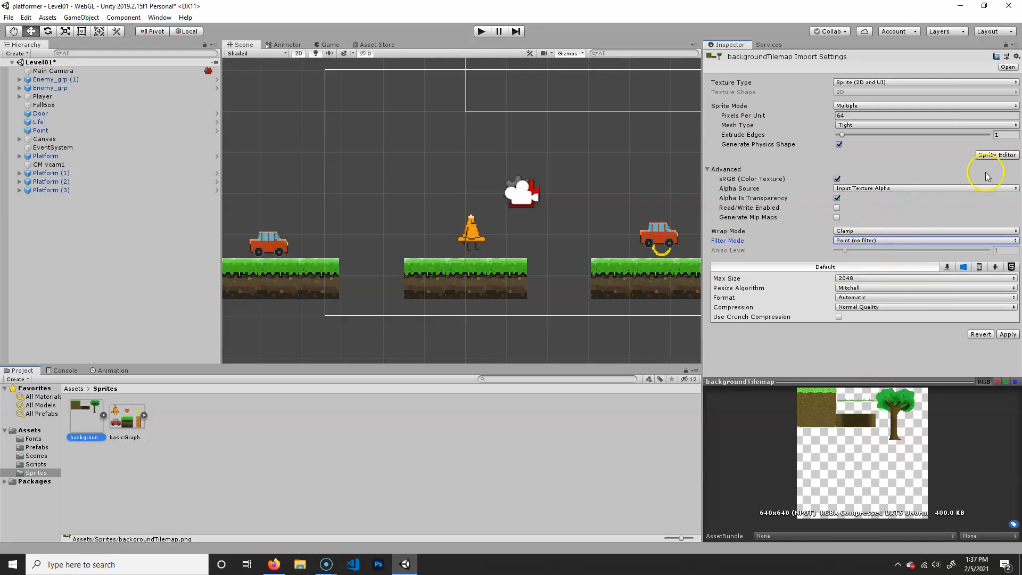
click(1008, 334)
- Slice backgroundTilemap in the Sprite Editor using Grid By Cell Size at 64 by 64 pixels, and apply the slicing
click(998, 155)
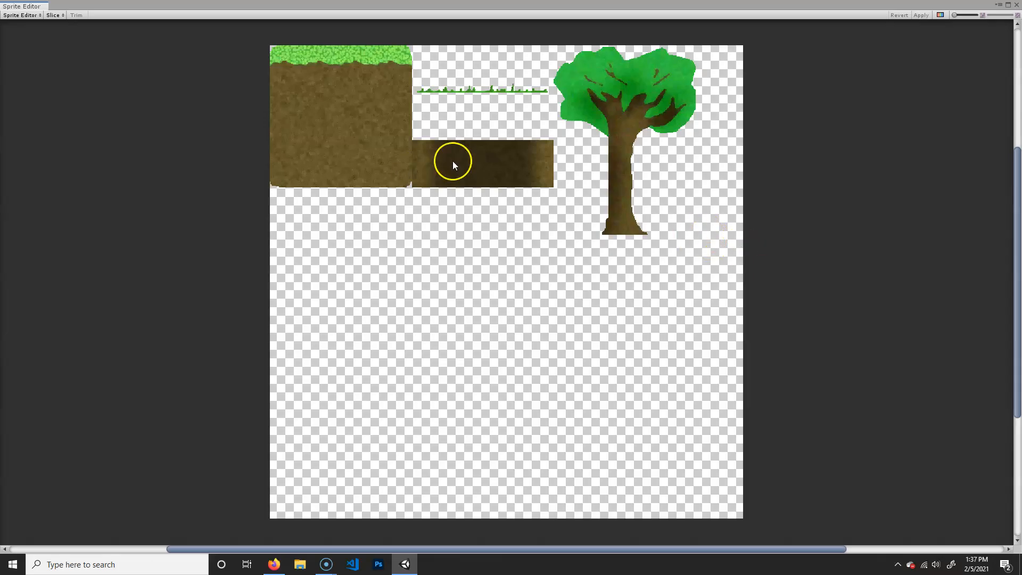
click(54, 15)
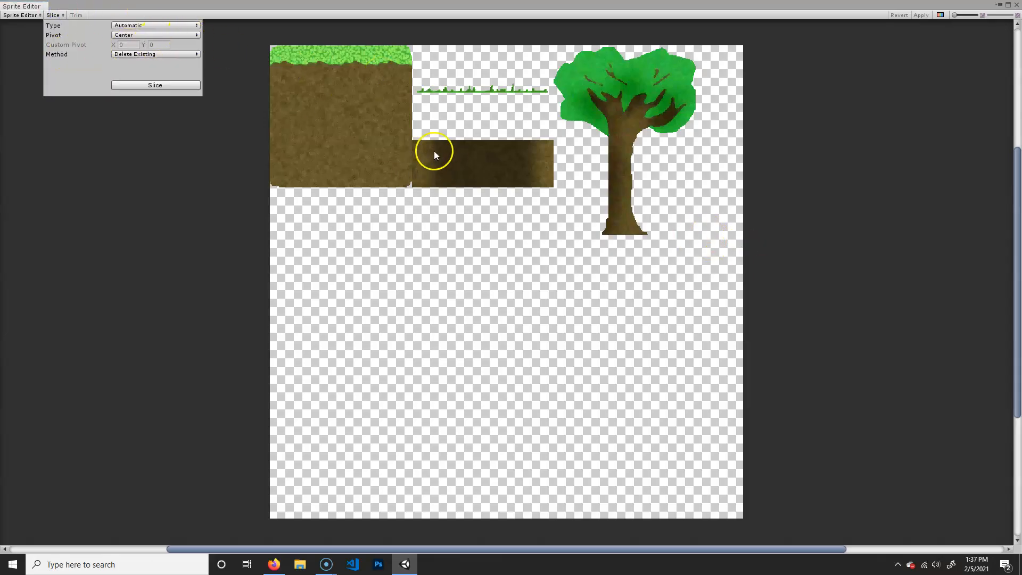
click(137, 26)
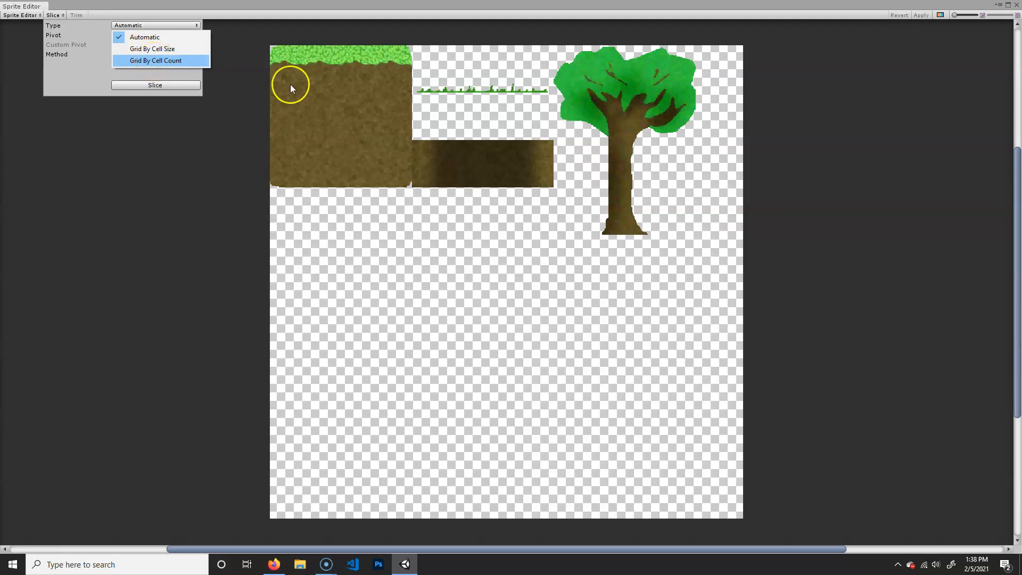
click(180, 61)
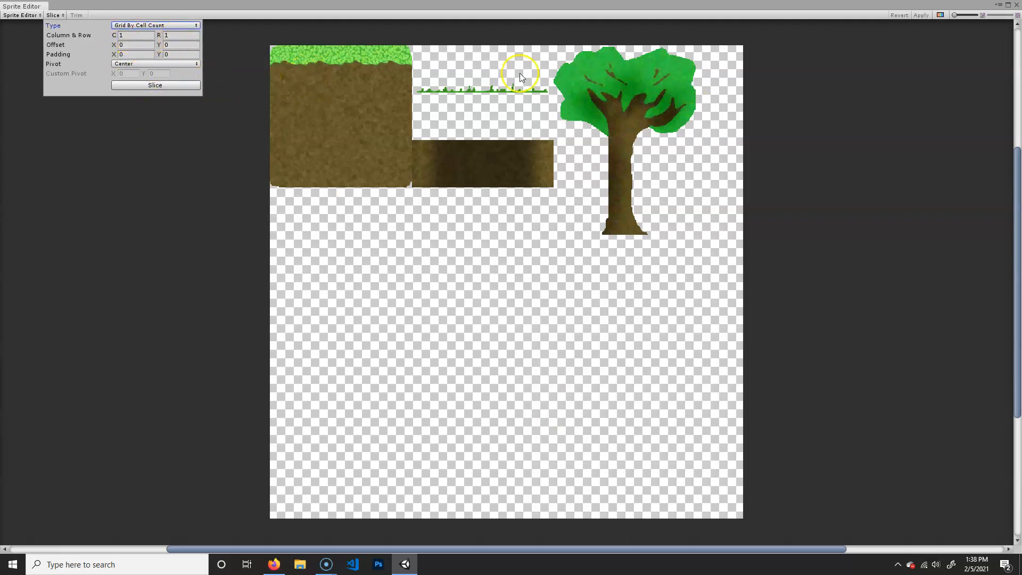
click(142, 27)
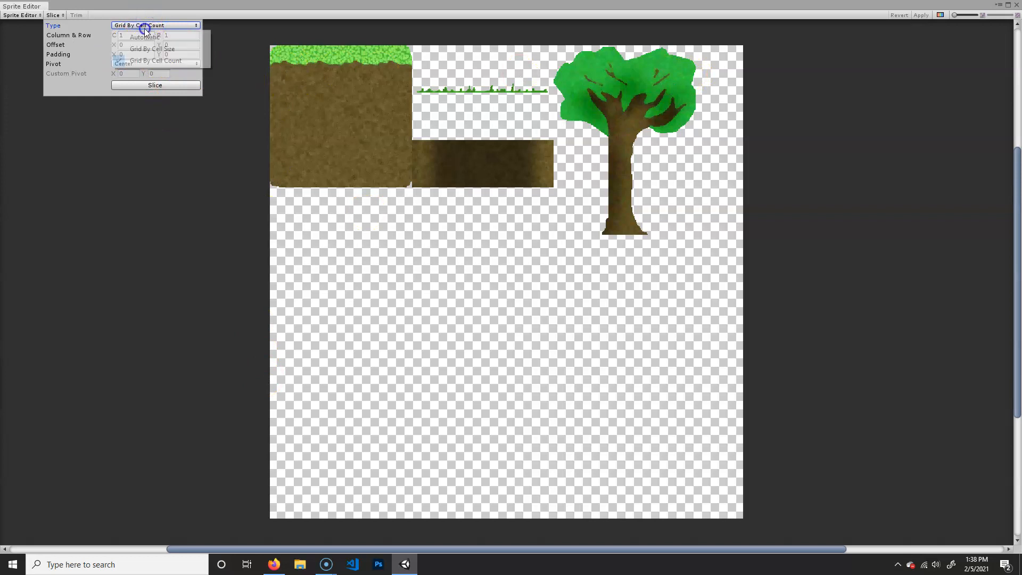
click(142, 48)
click(140, 35)
click(181, 35)
click(160, 86)
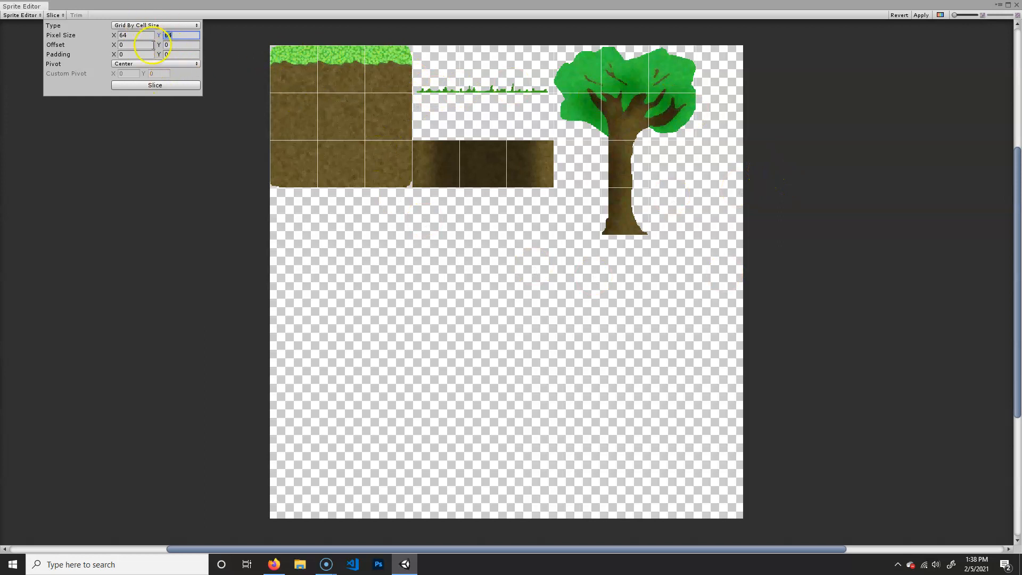
click(912, 16)
click(922, 117)
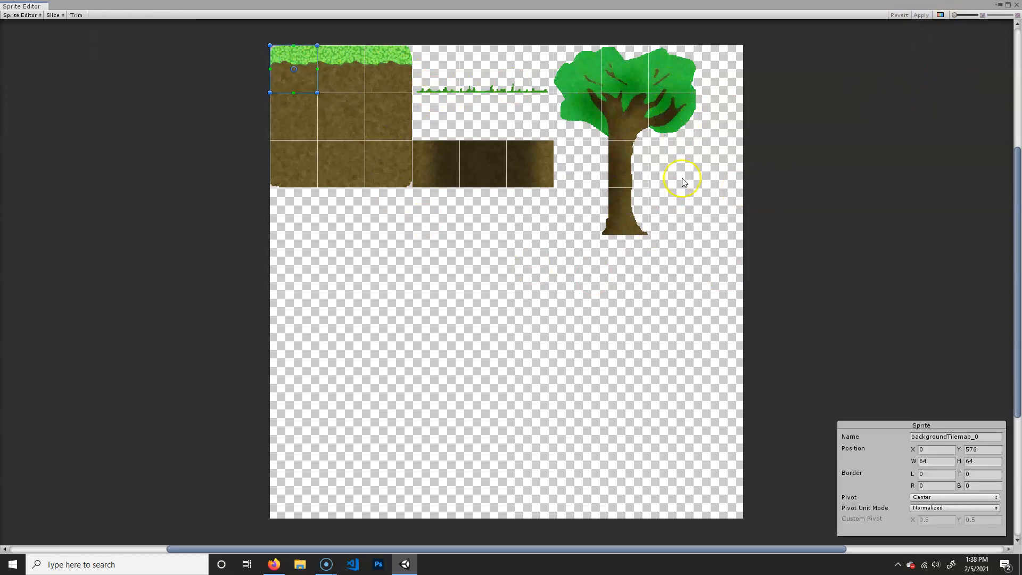
click(1017, 5)
- Examine the individual sliced sprites of backgroundTilemap, then collapse them again
click(104, 415)
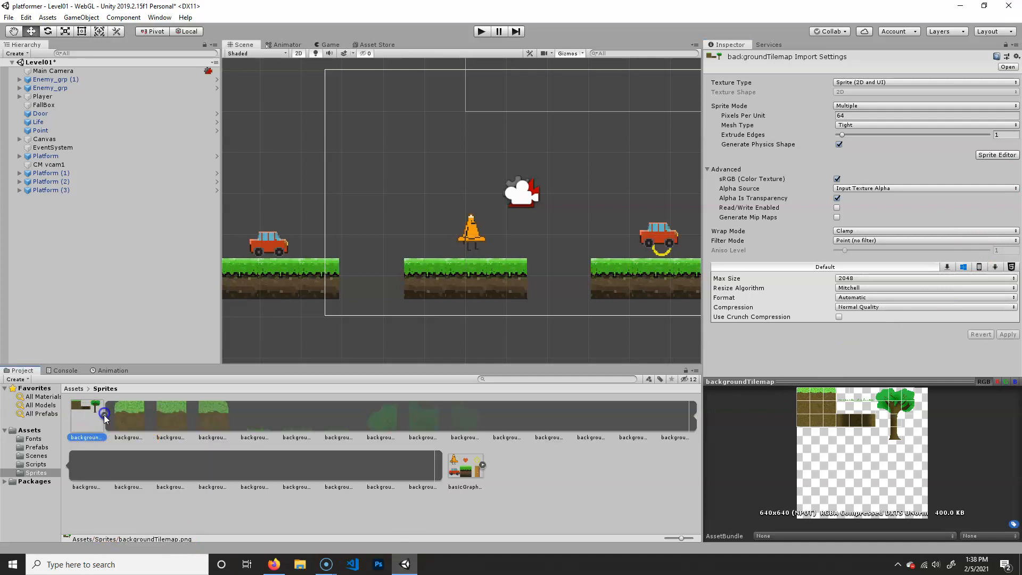
click(133, 420)
click(166, 421)
click(212, 424)
drag(254, 426, 404, 426)
click(445, 426)
click(506, 426)
click(566, 519)
click(104, 416)
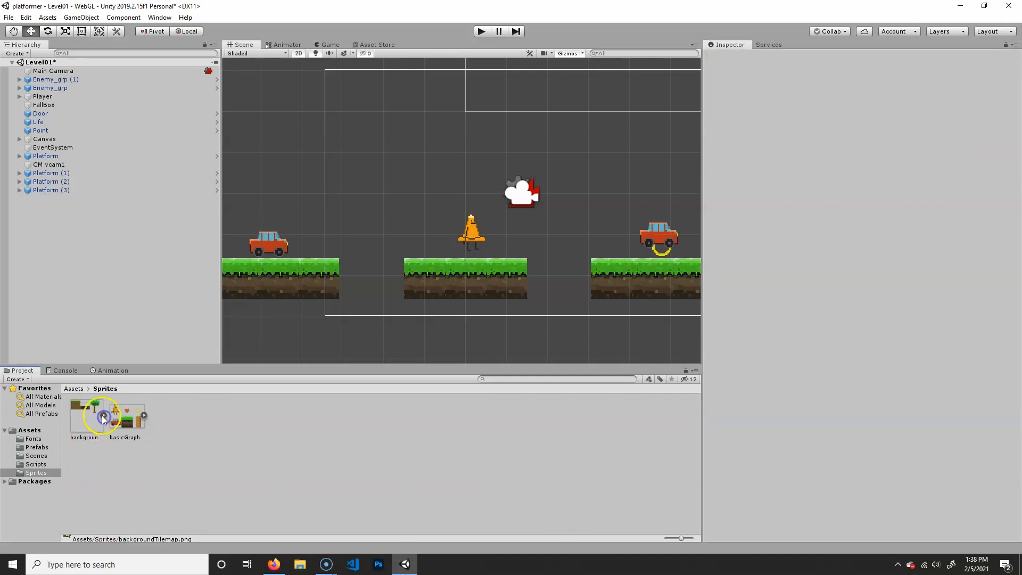
- Create a folder named Tilemaps in Assets and return to the Sprites folder
click(74, 388)
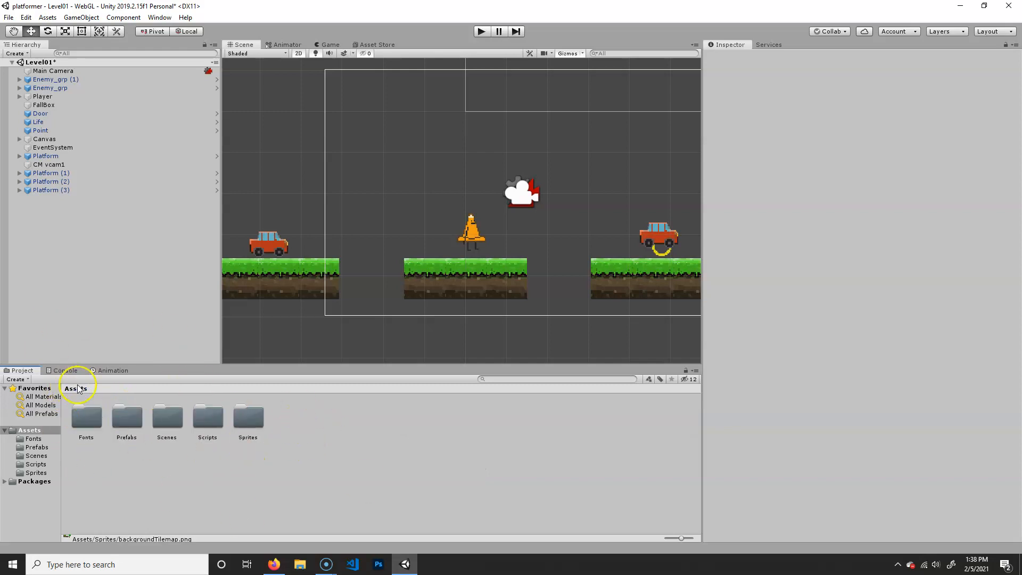
right_click(340, 434)
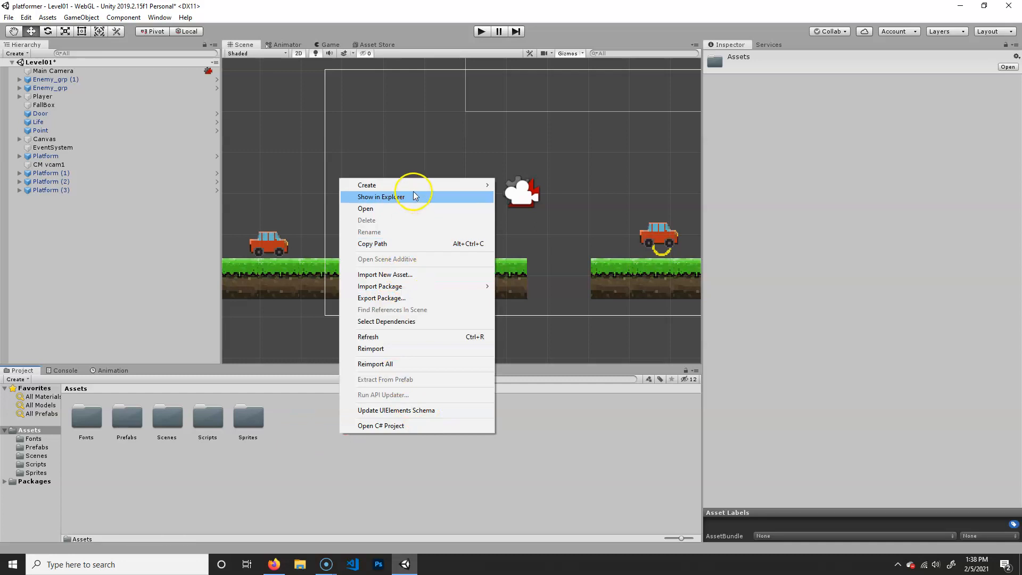
mouse_move(417, 186)
click(547, 143)
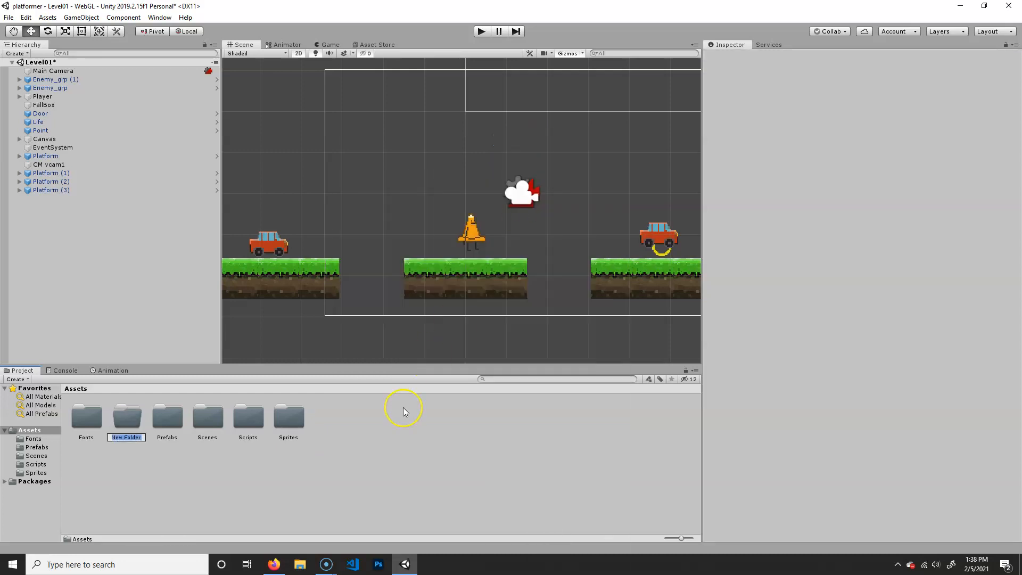
text(Tip)
text(emaps)
key(Return)
click(284, 411)
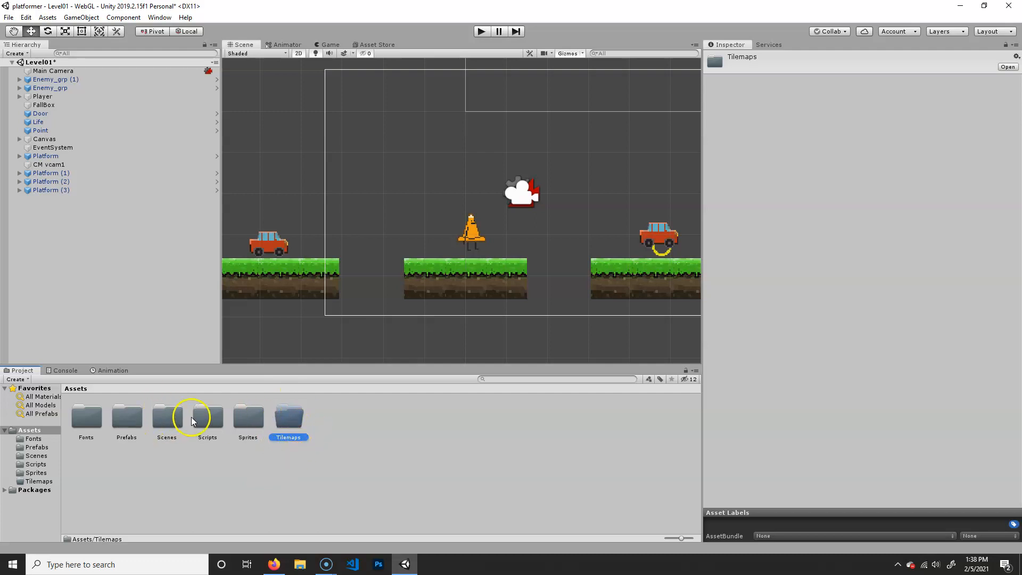
double_click(246, 416)
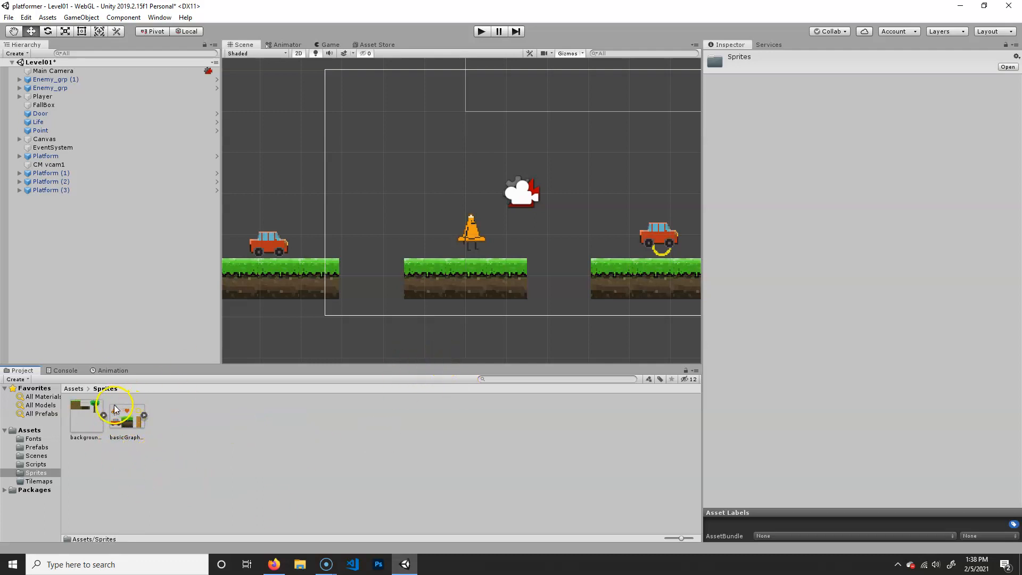
- Check the packages in the project for the 2D Tilemap Editor using the Package Manager
click(160, 19)
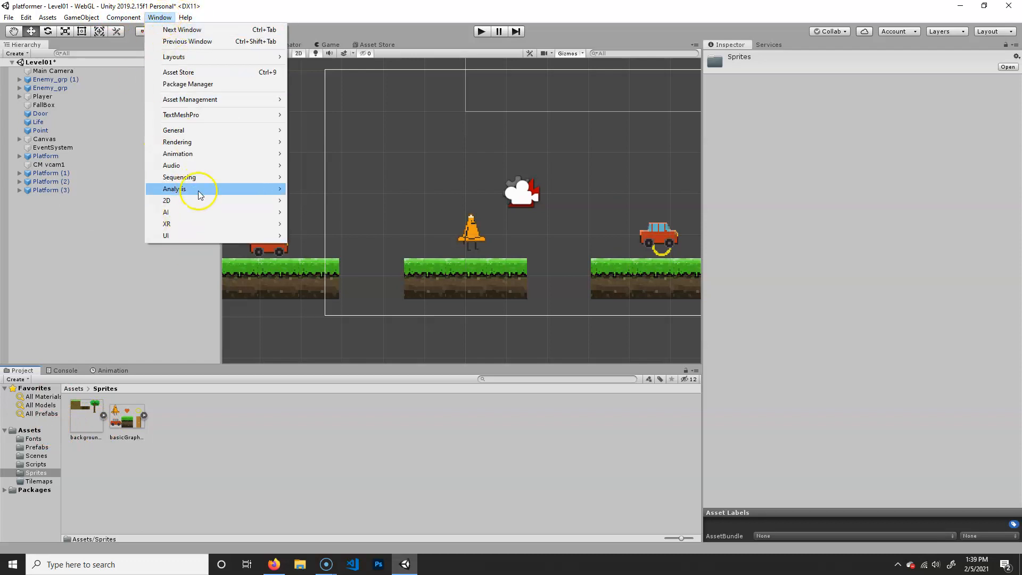
mouse_move(203, 200)
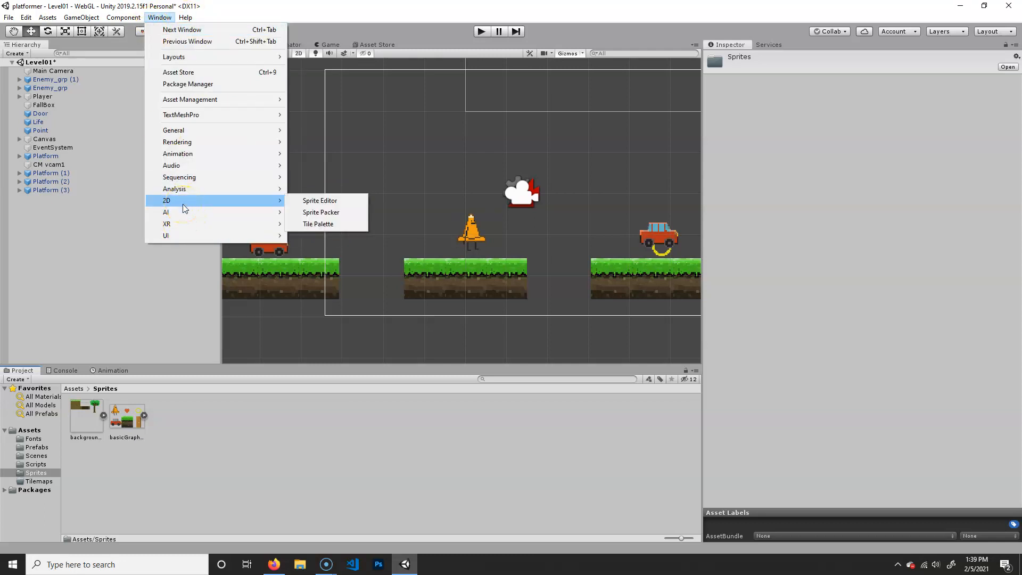
click(225, 84)
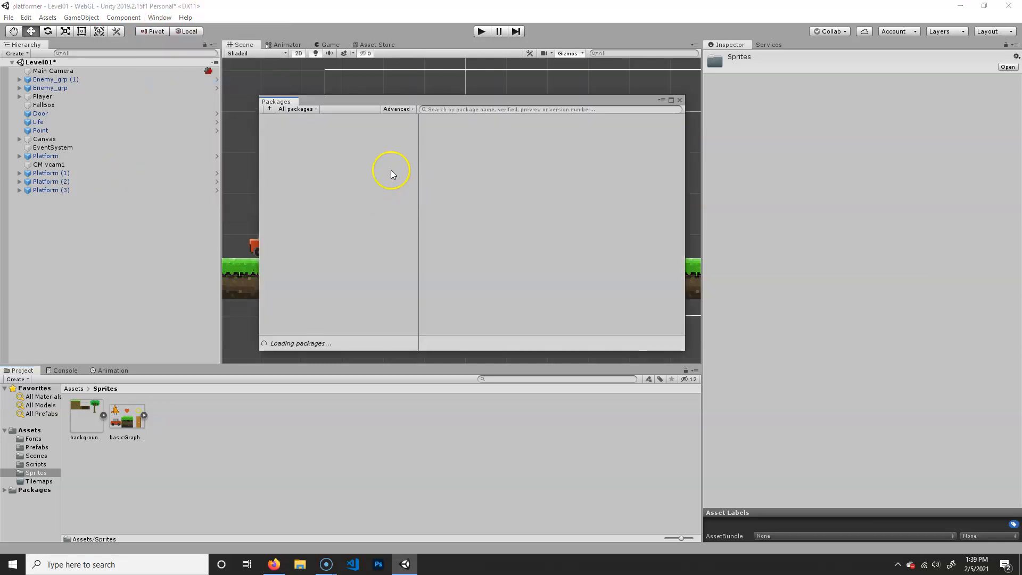
click(306, 107)
click(308, 130)
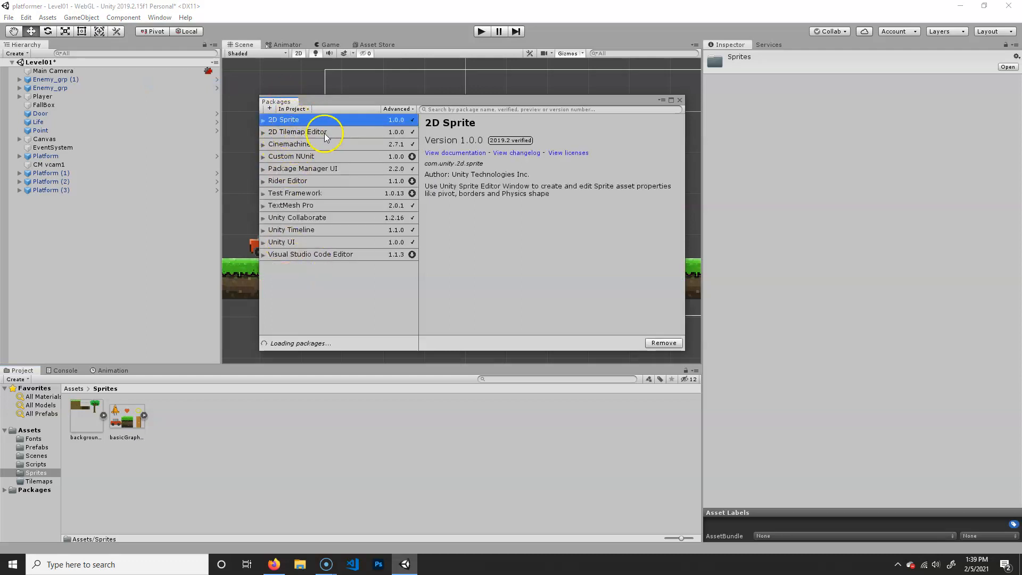
click(293, 109)
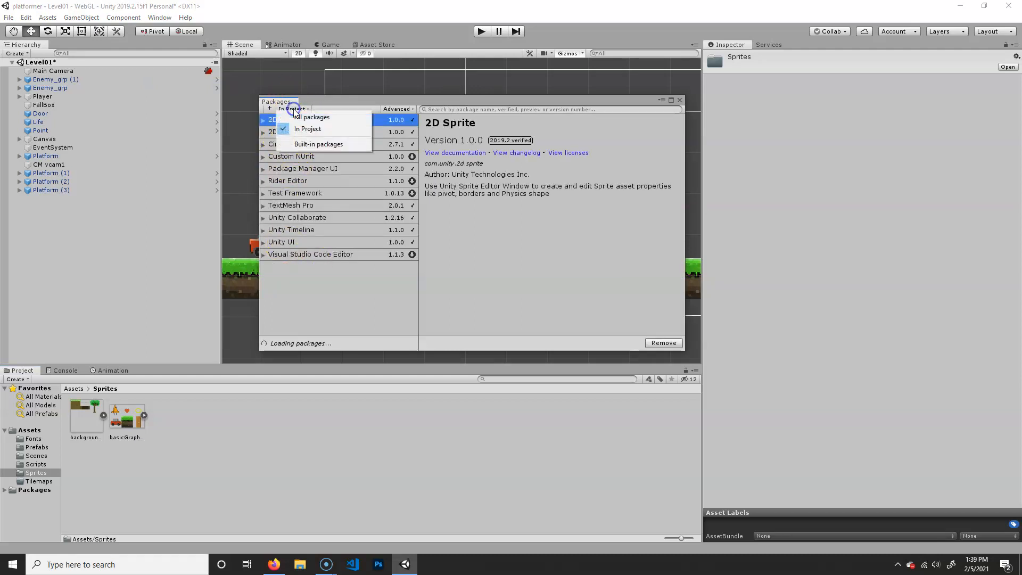
click(356, 99)
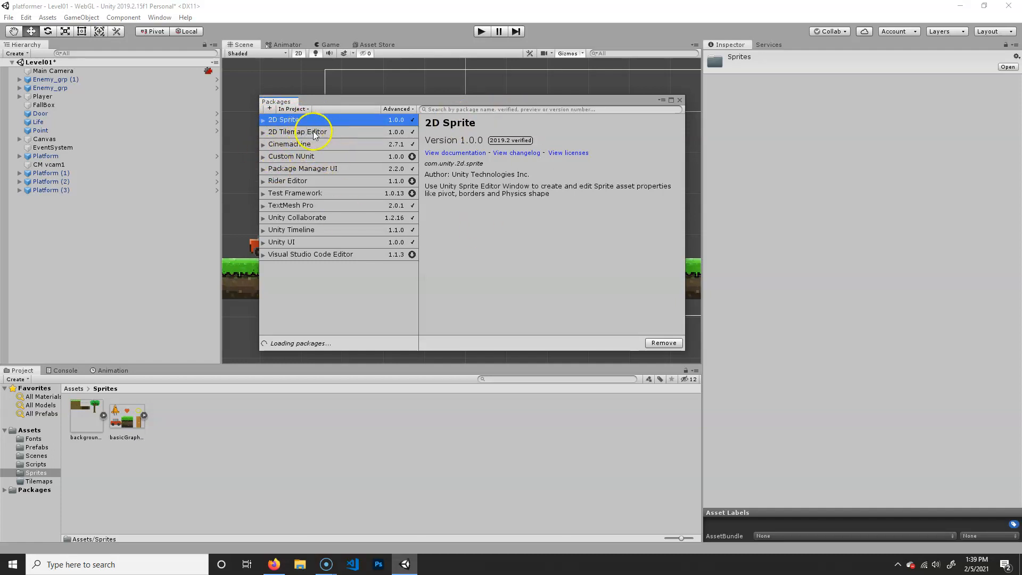
click(679, 100)
click(678, 97)
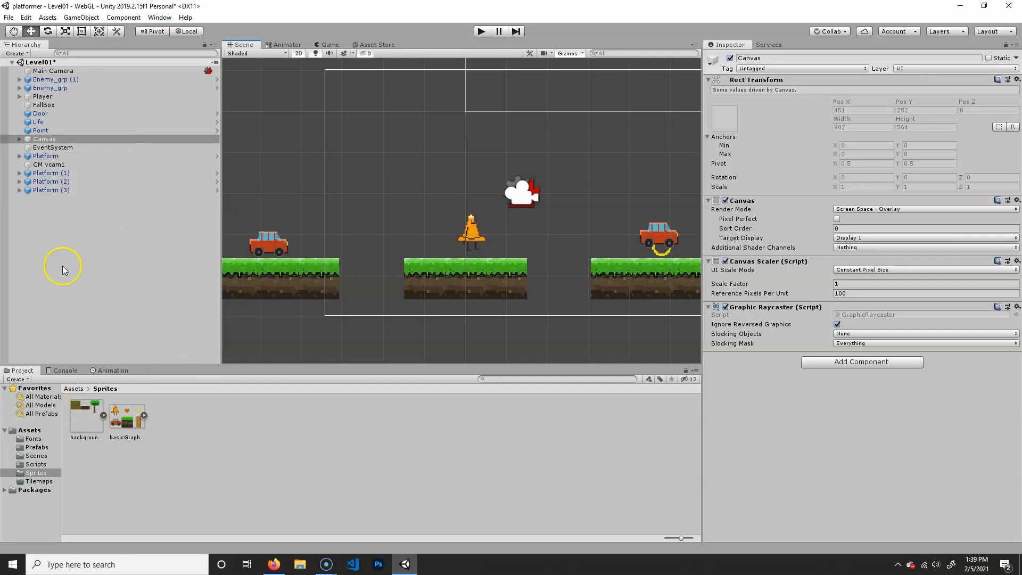
- Open the Tile Palette window and reposition it over the scene
click(159, 17)
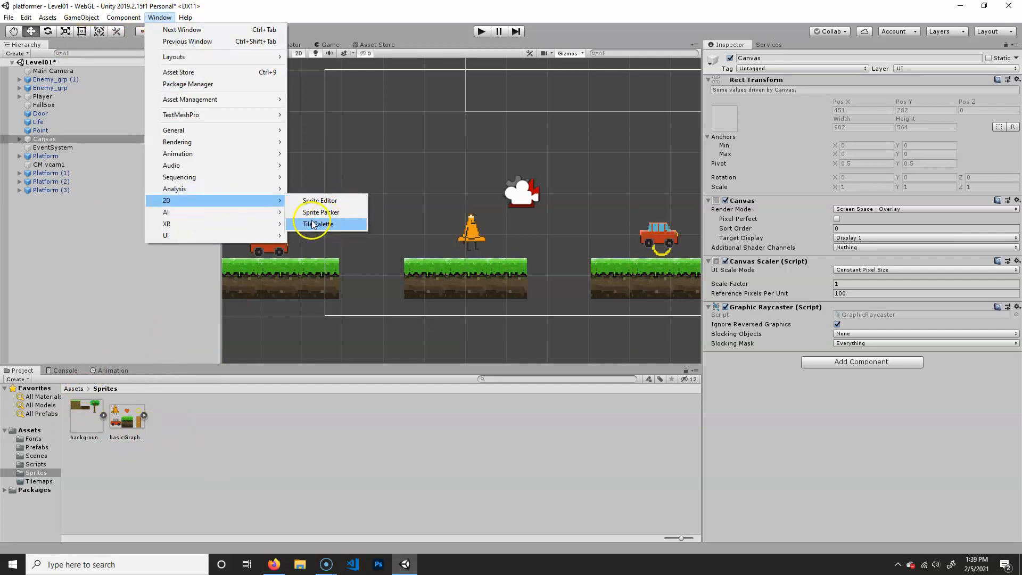
click(337, 224)
drag(731, 209, 563, 124)
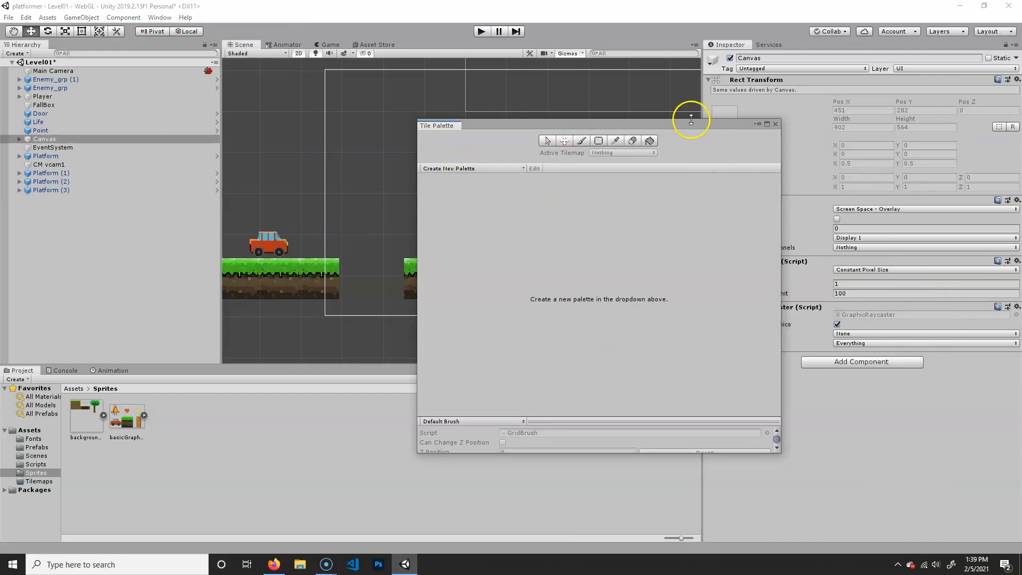
- Create a new tile palette named Background01 with a rectangle grid and automatic cell size, saved in the Tilemaps folder
drag(689, 126, 849, 104)
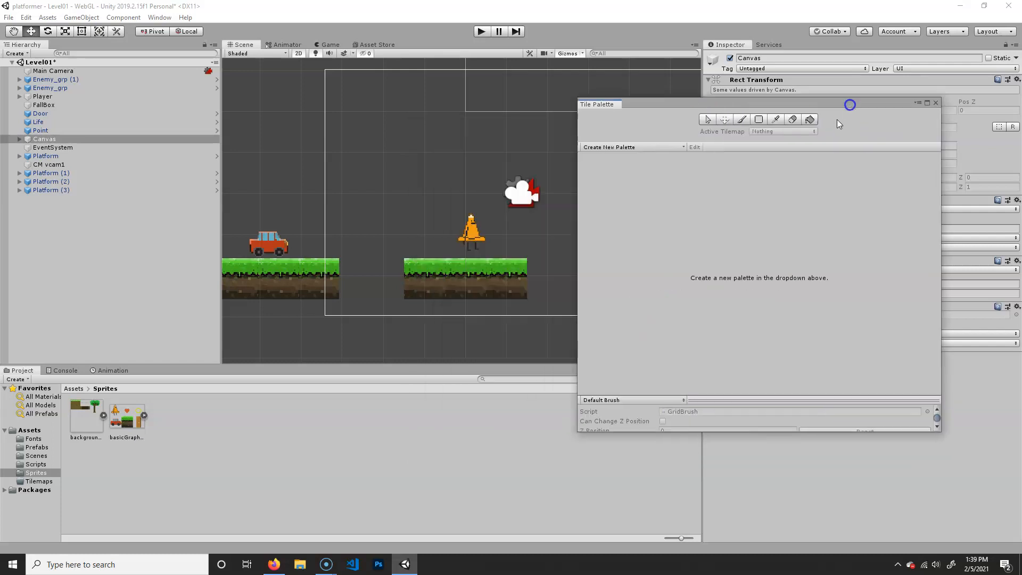
click(480, 222)
click(743, 289)
click(385, 225)
click(645, 147)
drag(690, 170, 599, 161)
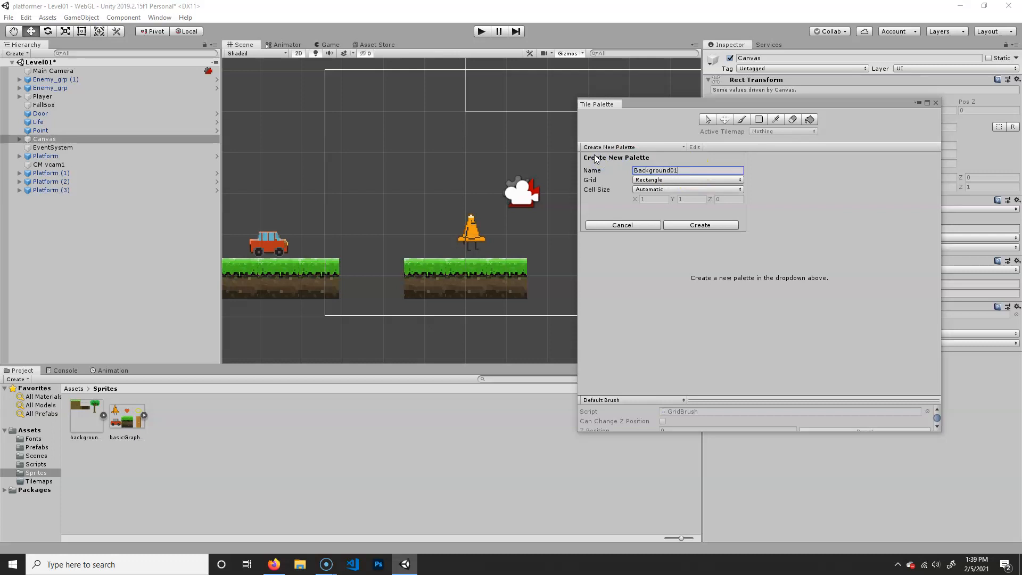
click(708, 225)
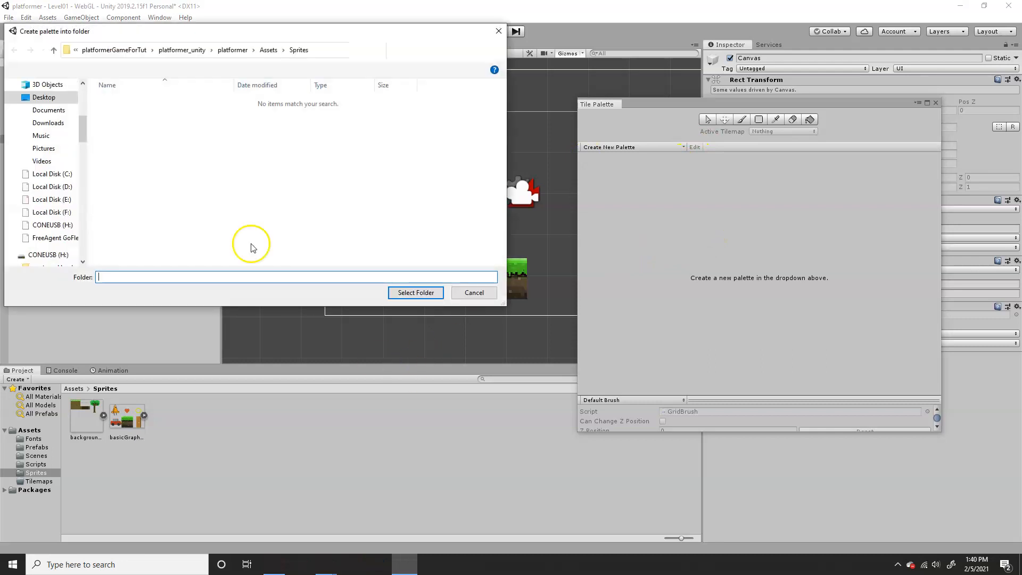
click(269, 50)
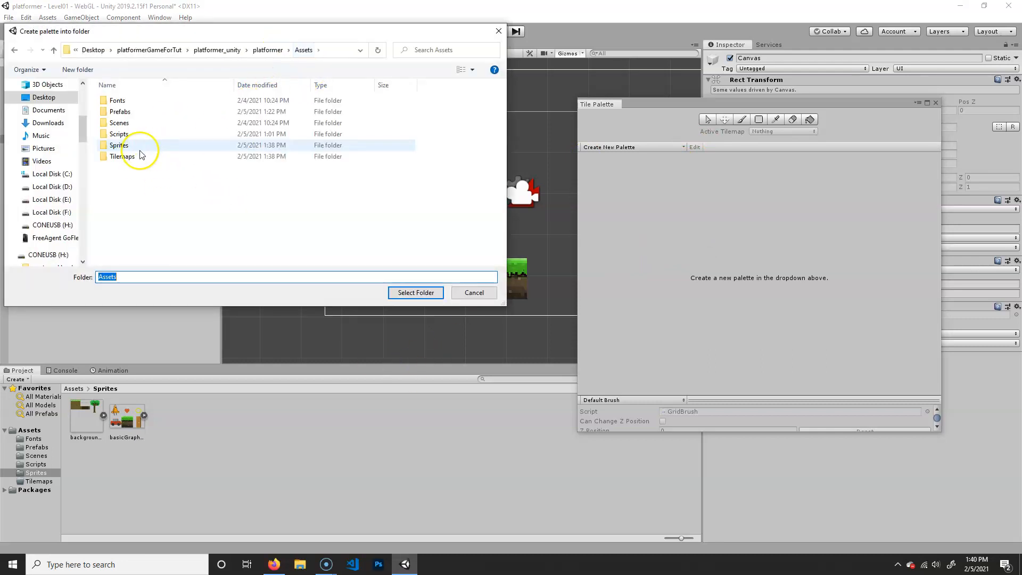
double_click(121, 156)
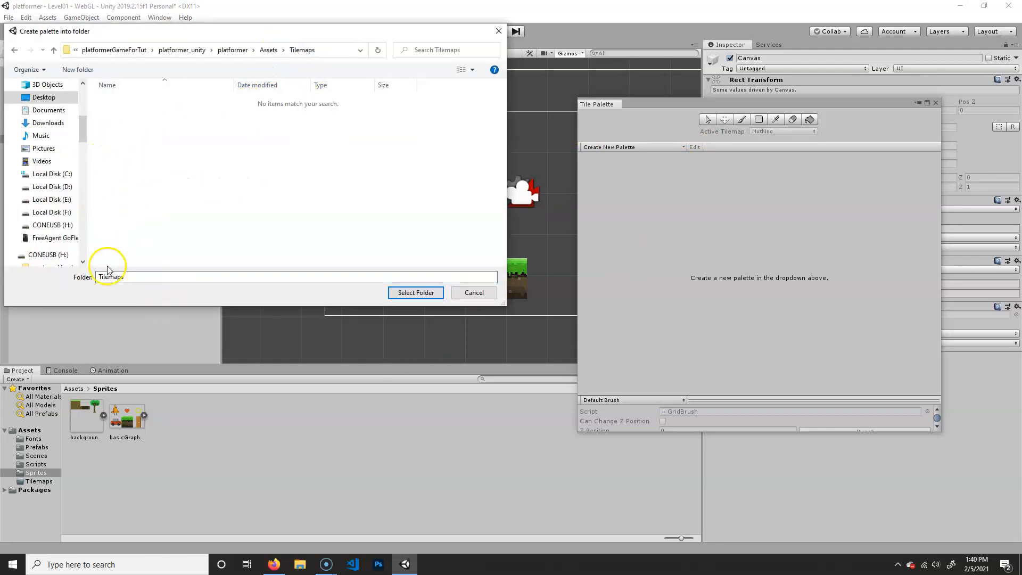
click(422, 292)
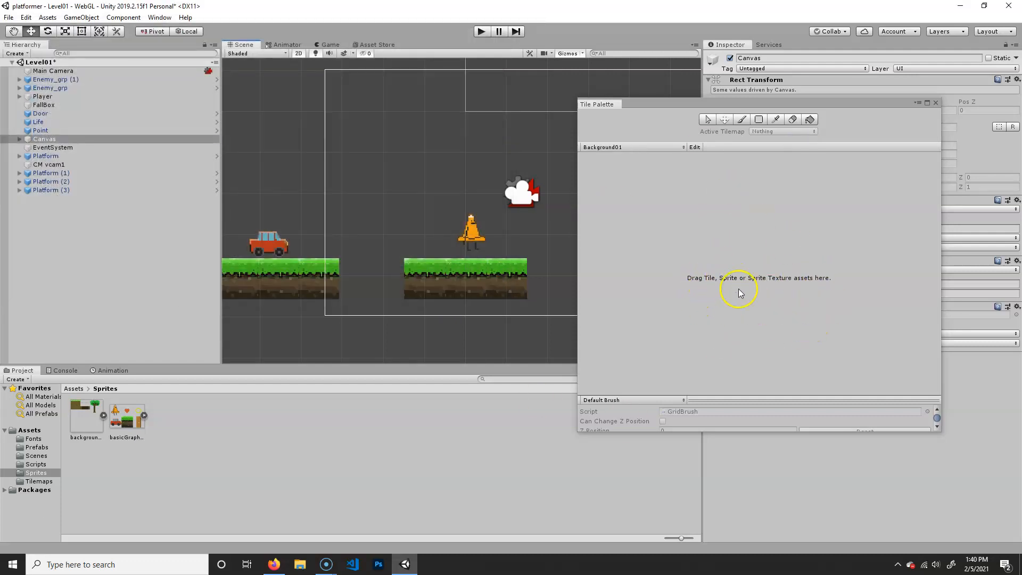
- Add the background tilemap sprite sheet to the Background01 palette, generating its tiles into the Tilemaps folder
drag(76, 409, 640, 220)
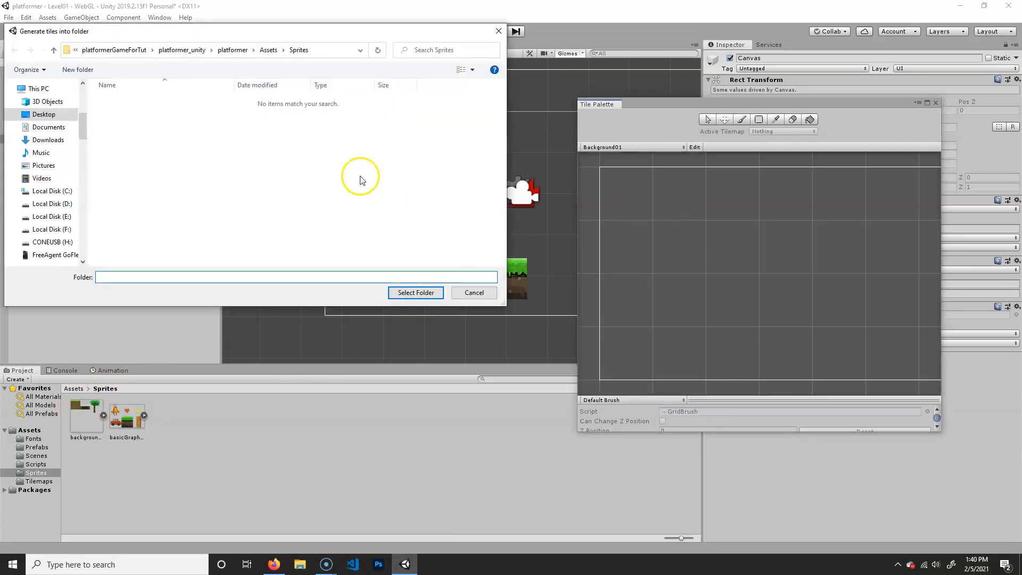
click(268, 49)
double_click(123, 157)
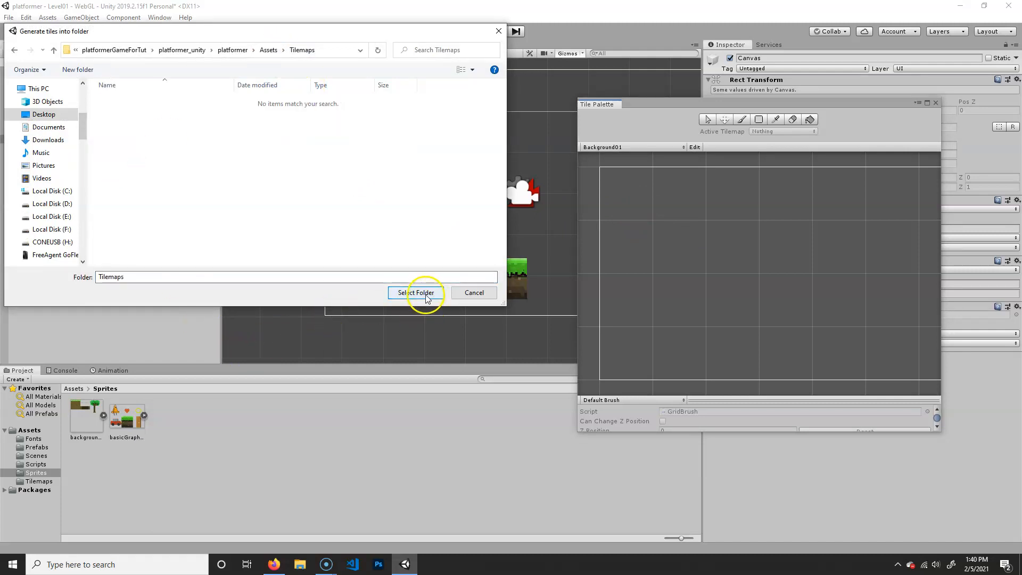
click(425, 294)
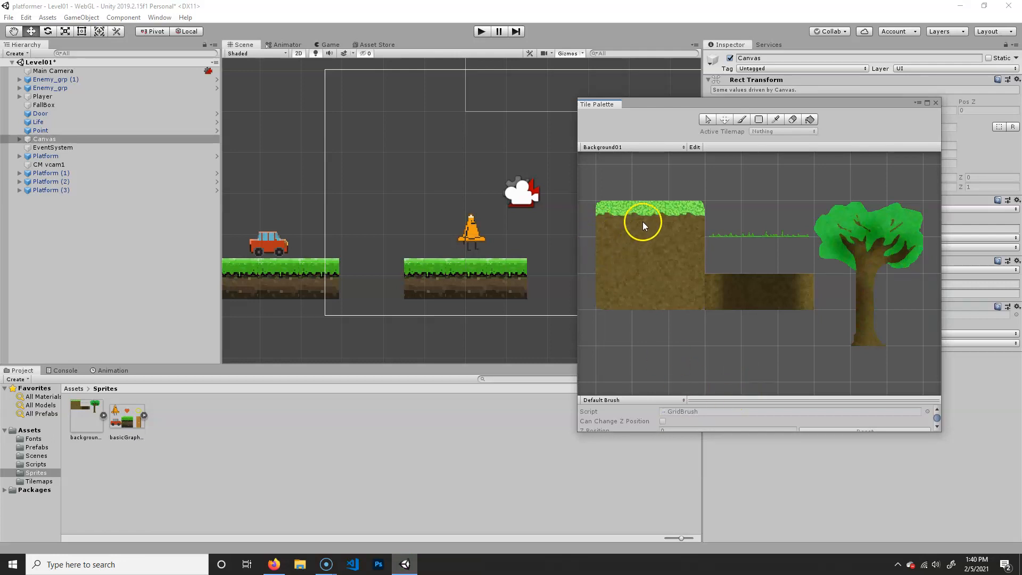
- Pick the left-corner grass tile as the brush and add a 2D Tilemap object to the Level01 scene
click(624, 228)
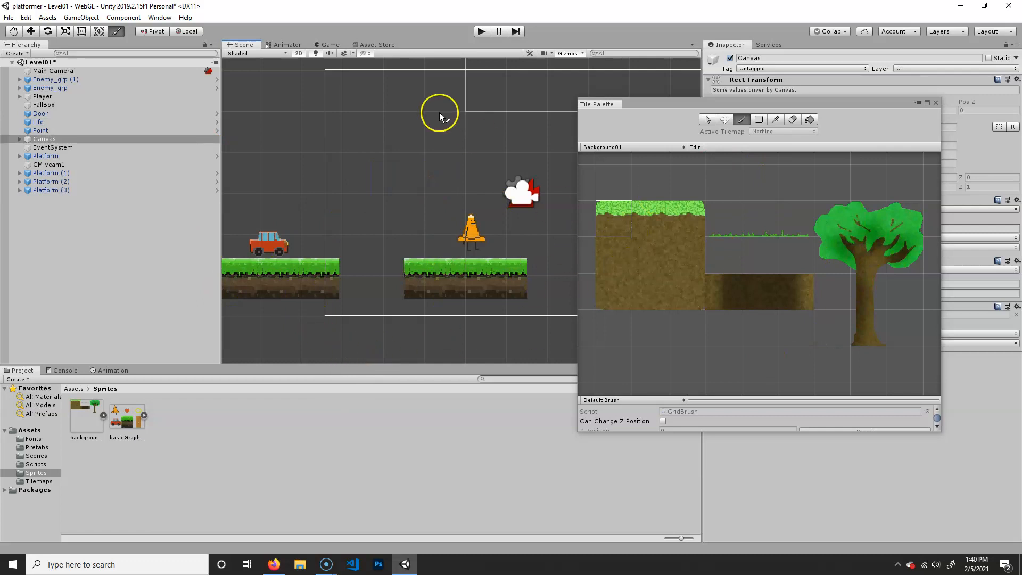
click(15, 55)
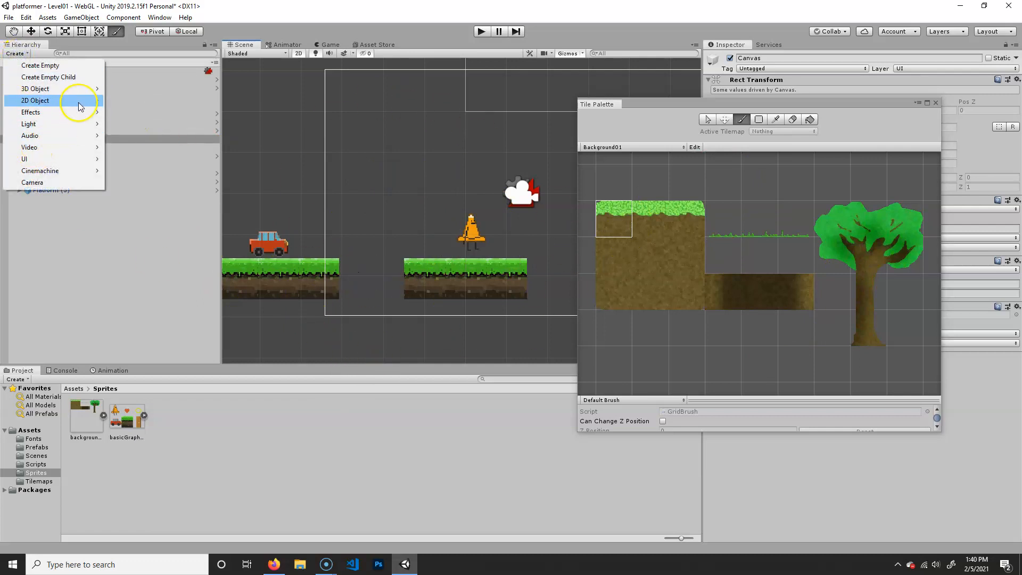
mouse_move(80, 106)
click(156, 128)
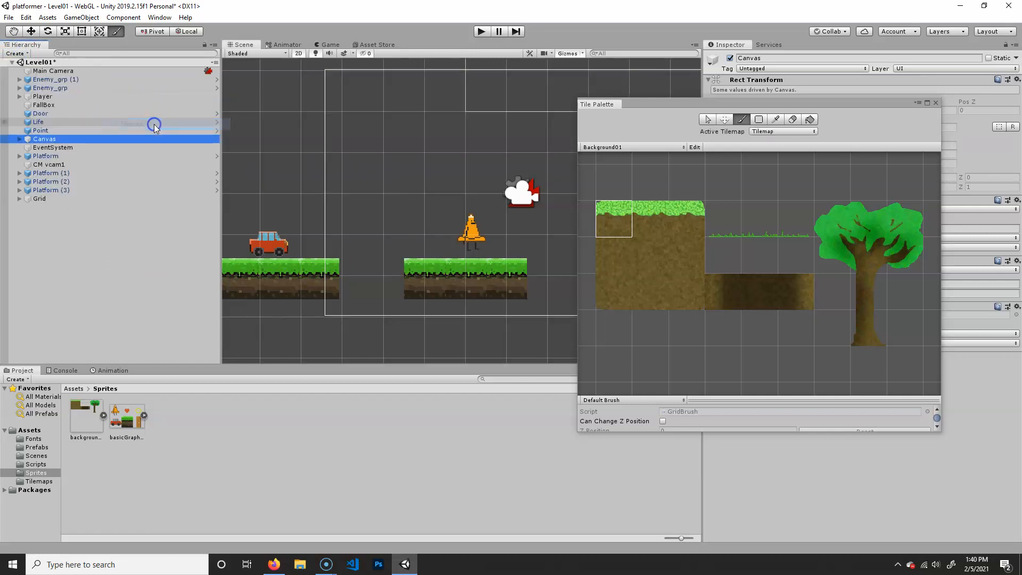
click(19, 139)
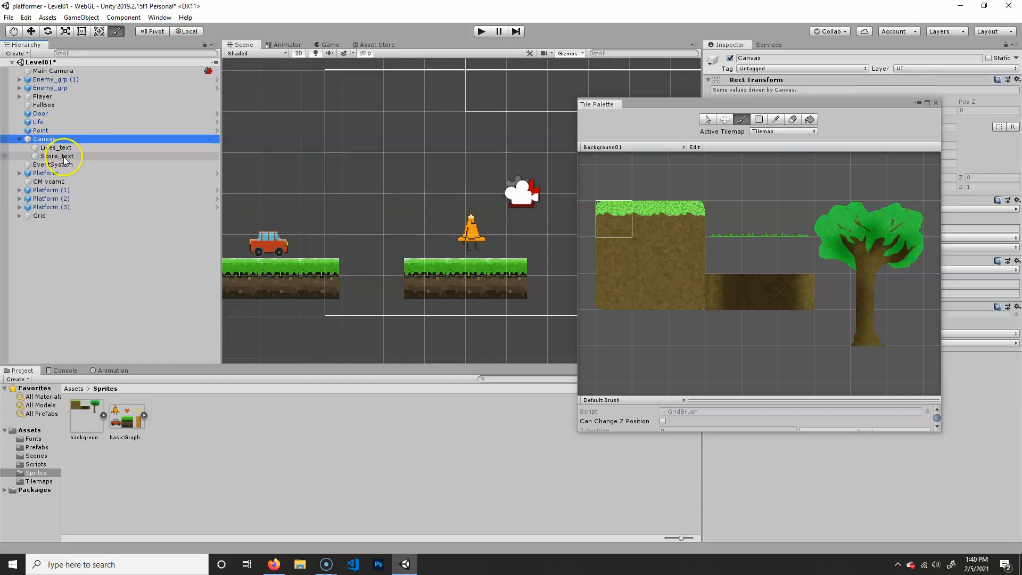
click(19, 139)
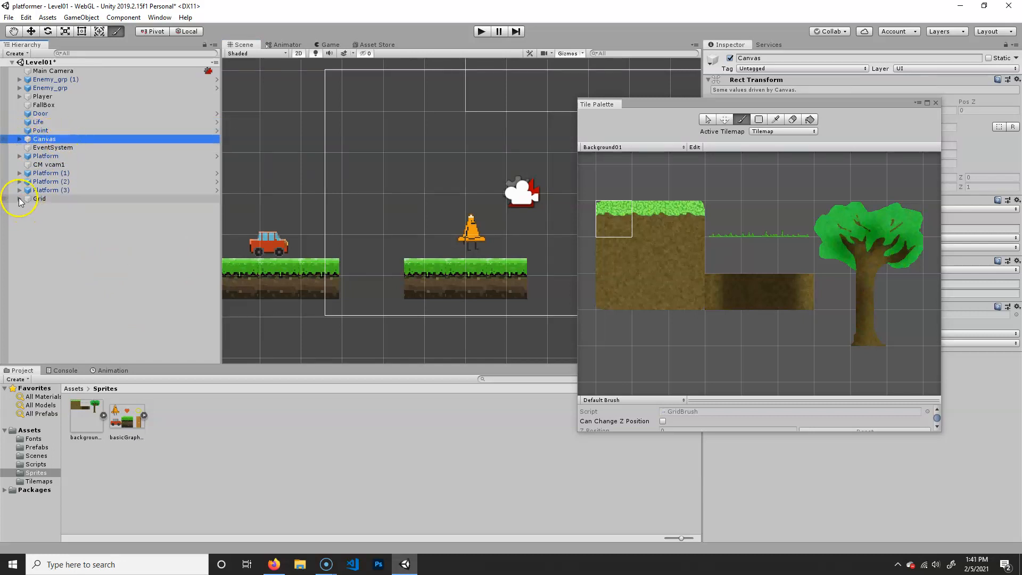
- Rename the Tilemap under Grid to Midground and move the Tile Palette window clear of its upper properties
click(38, 206)
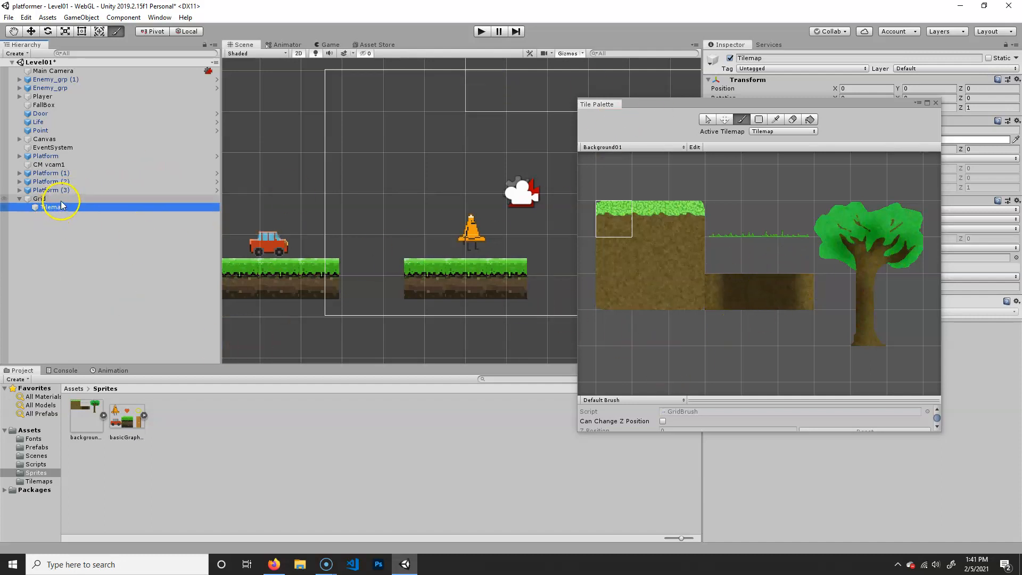
click(788, 56)
click(789, 57)
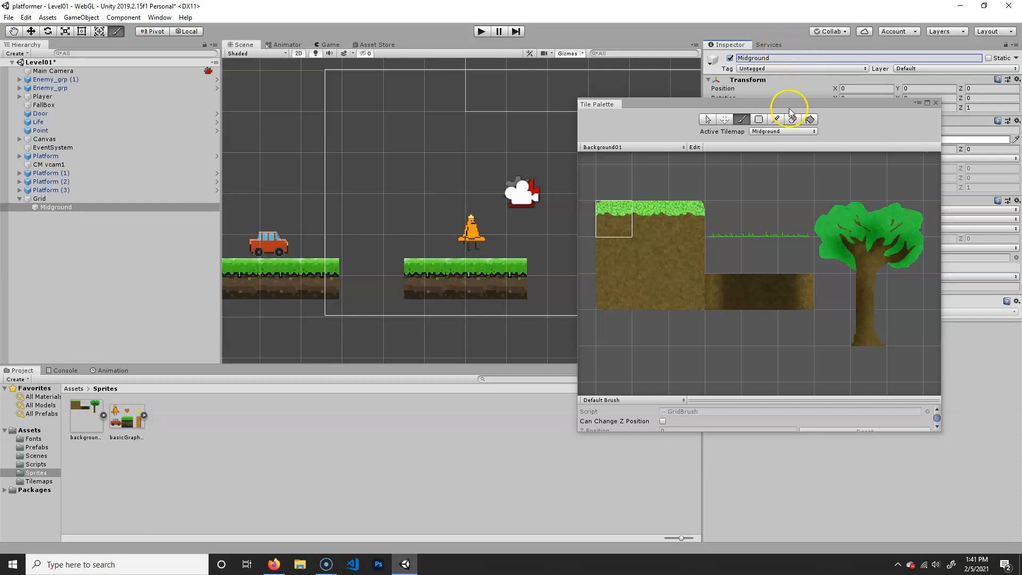
drag(787, 105, 754, 155)
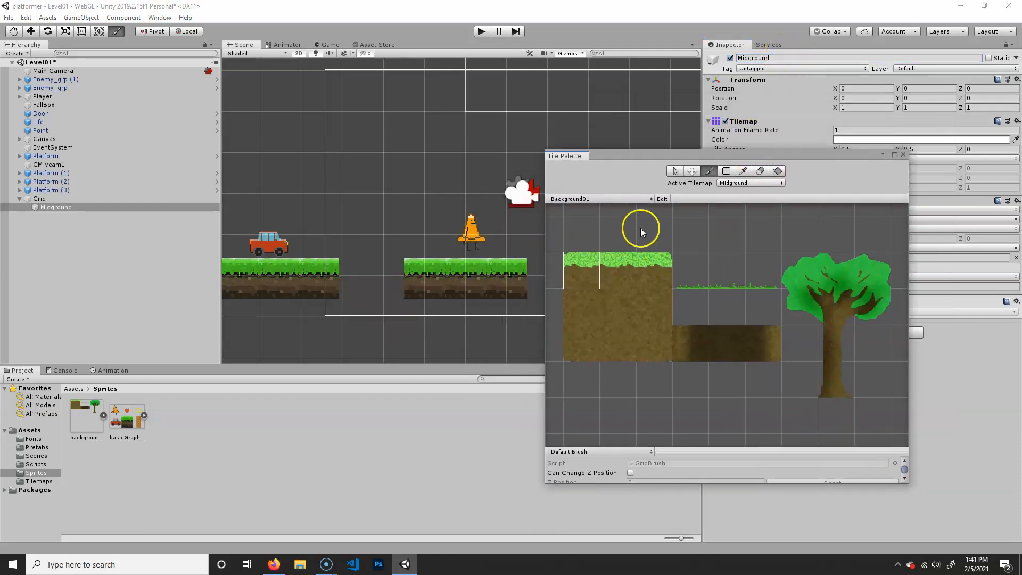
- Delete the old Platform, Platform (1), Platform (2) and Platform (3) objects from the scene
click(47, 173)
shift+click(56, 191)
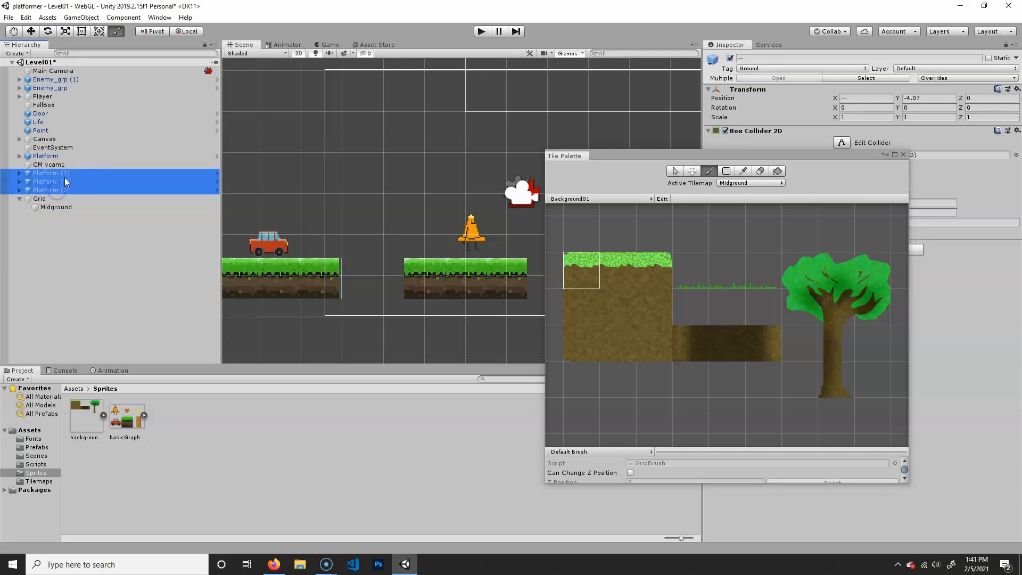
drag(65, 183, 61, 159)
click(62, 156)
key(Delete)
- Paint a four-tile grass platform below the player, with a left corner, two middle tiles and a right corner
click(455, 280)
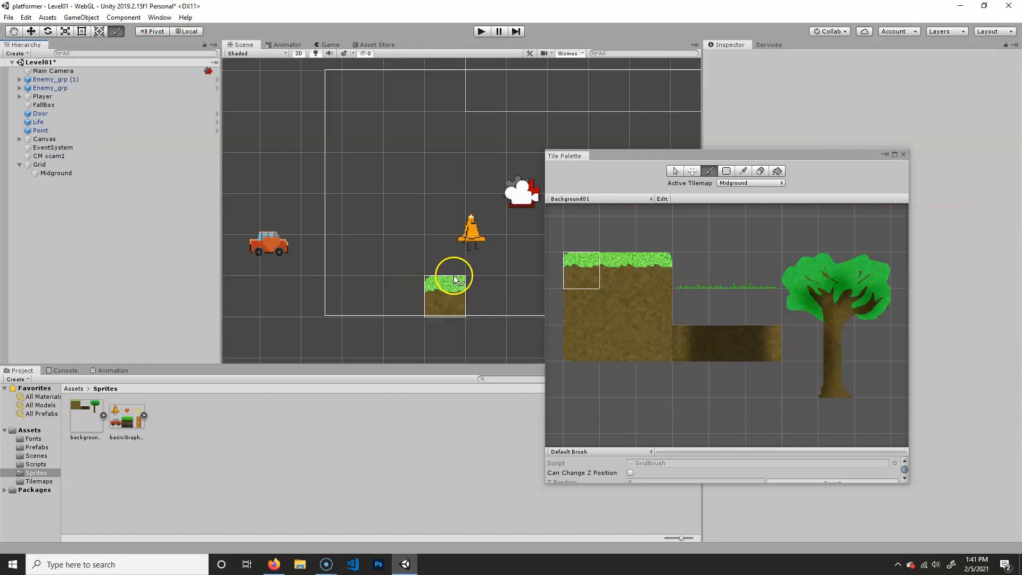
mouse_move(419, 312)
middle_down()
mouse_move(414, 294)
mouse_move(294, 262)
middle_up()
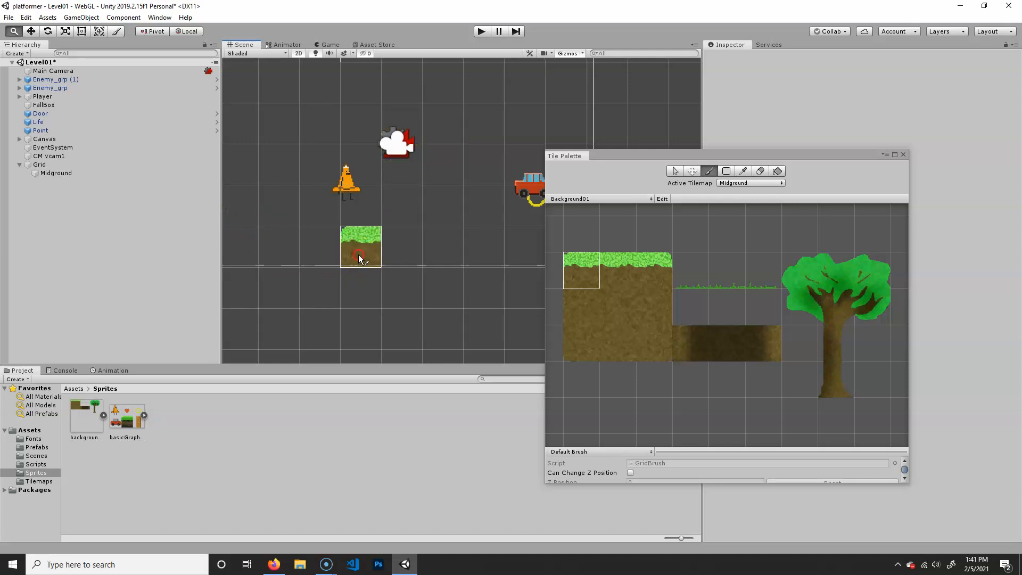
middle_drag(358, 253, 449, 261)
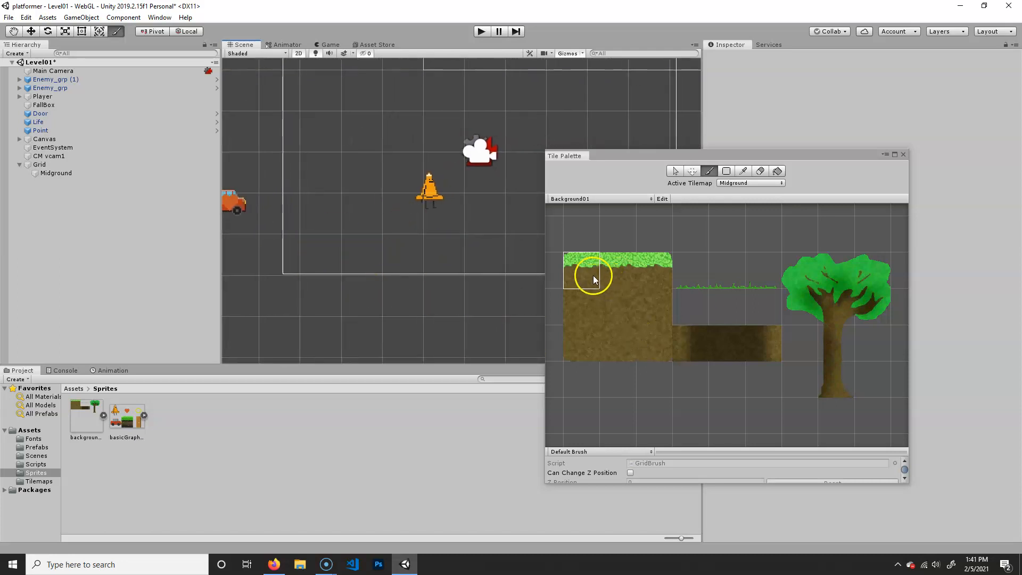
click(359, 253)
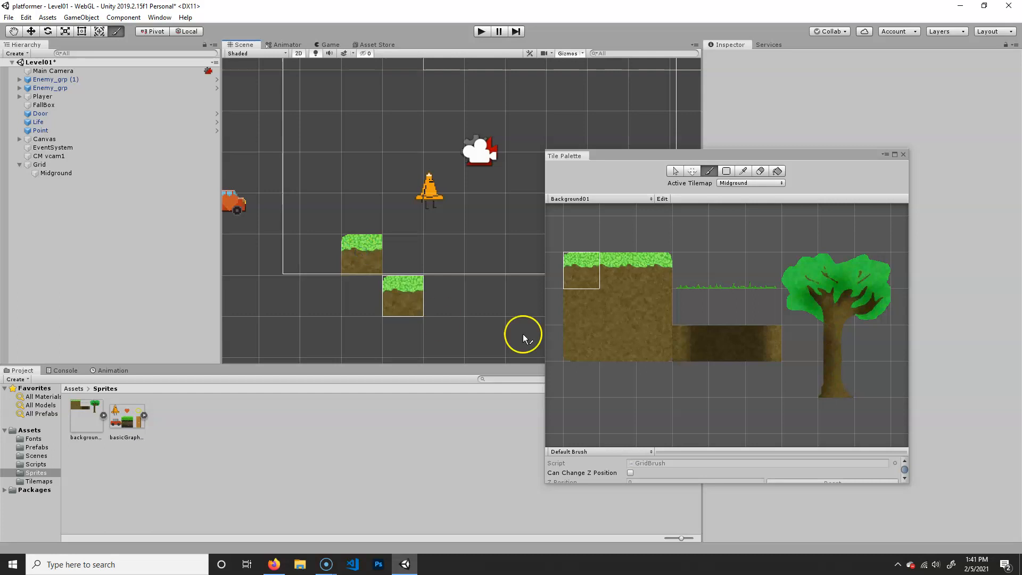
click(609, 270)
mouse_move(377, 278)
mouse_down()
mouse_move(403, 250)
mouse_move(448, 264)
mouse_up()
click(664, 273)
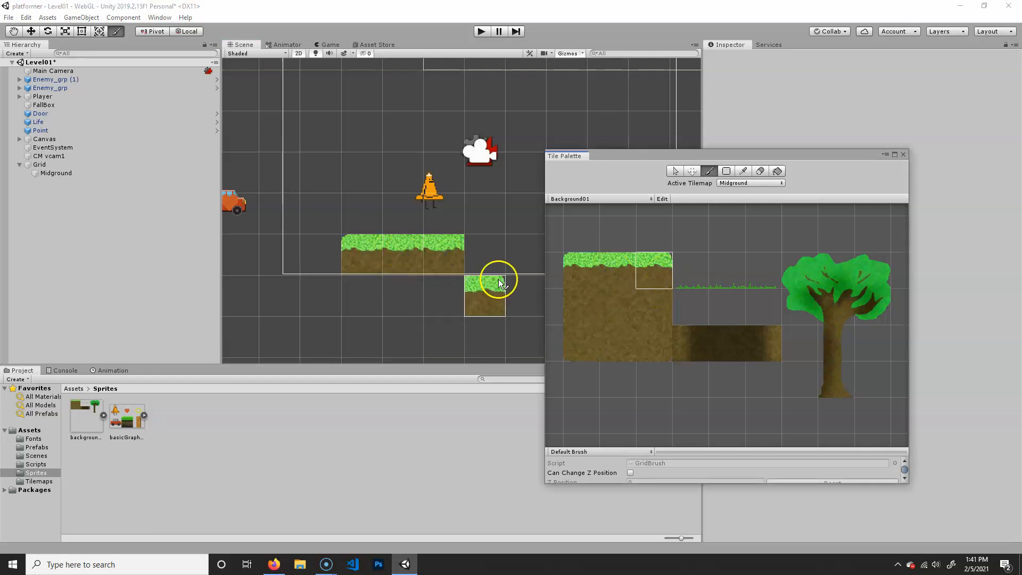
click(485, 255)
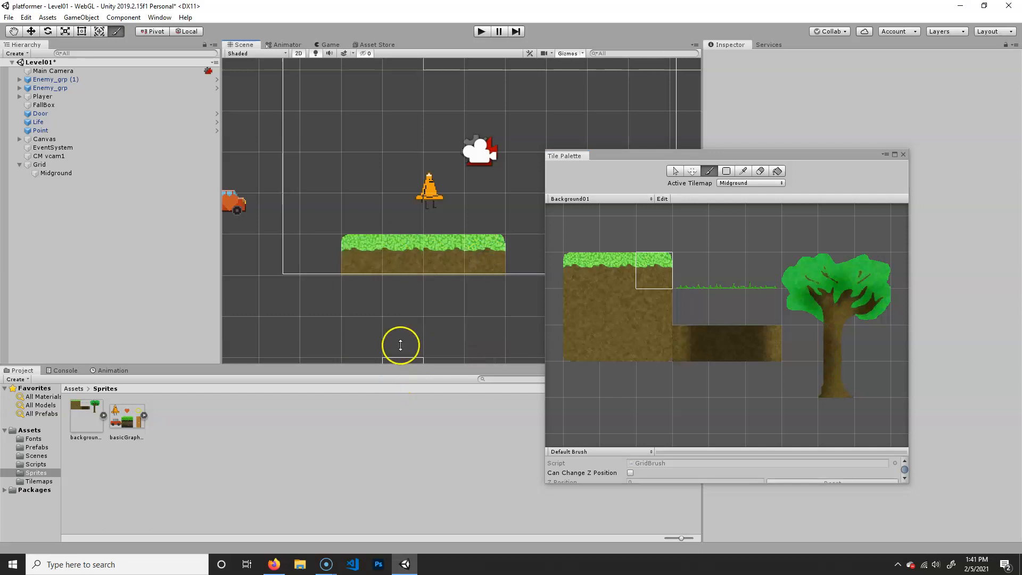
- Stamp the complete three-tile grass strip below each of the two cars and below the door
middle_drag(306, 291, 413, 279)
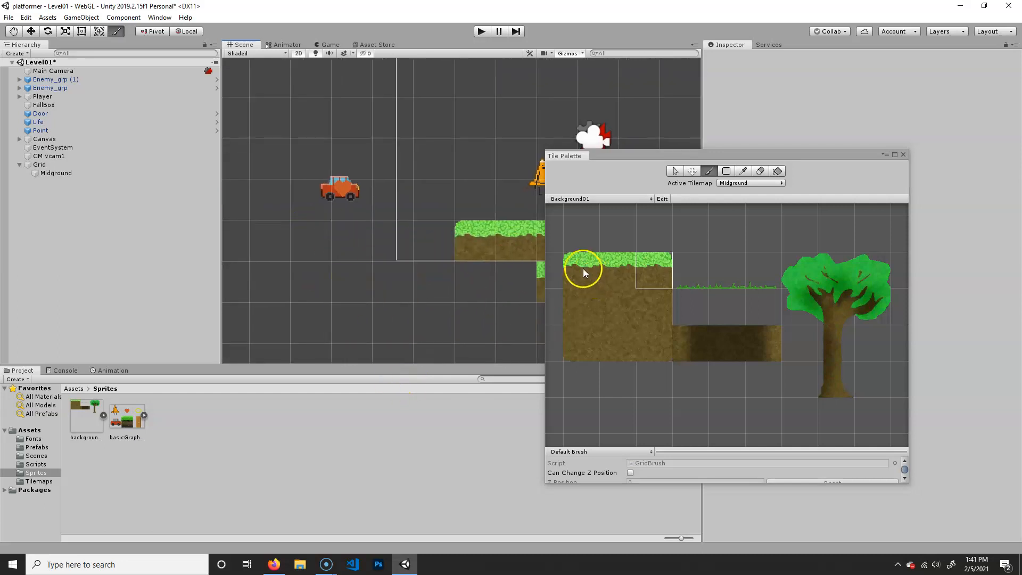
drag(580, 271, 653, 277)
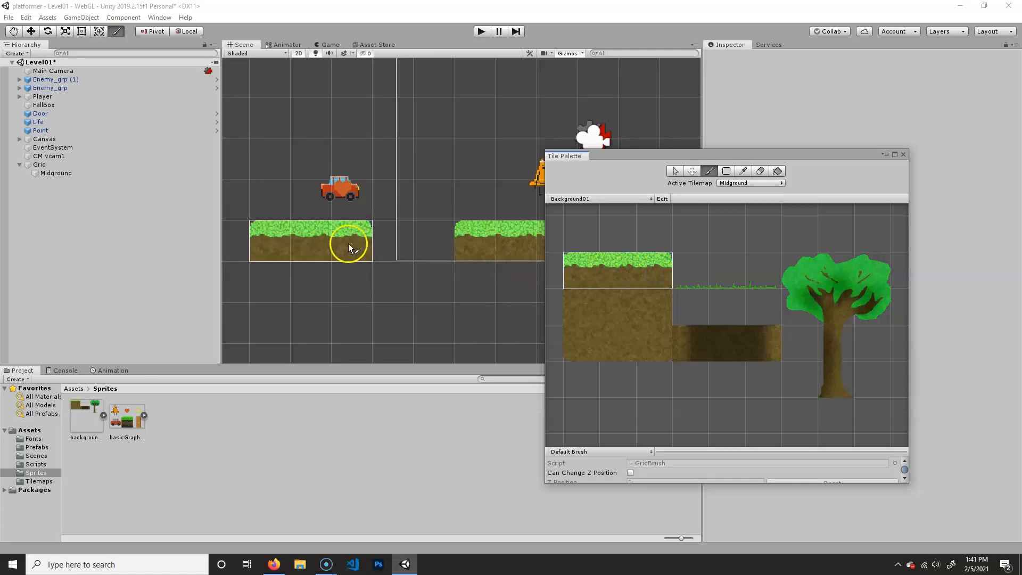
click(349, 243)
mouse_move(448, 303)
middle_down()
mouse_move(300, 290)
mouse_move(338, 303)
middle_up()
click(432, 240)
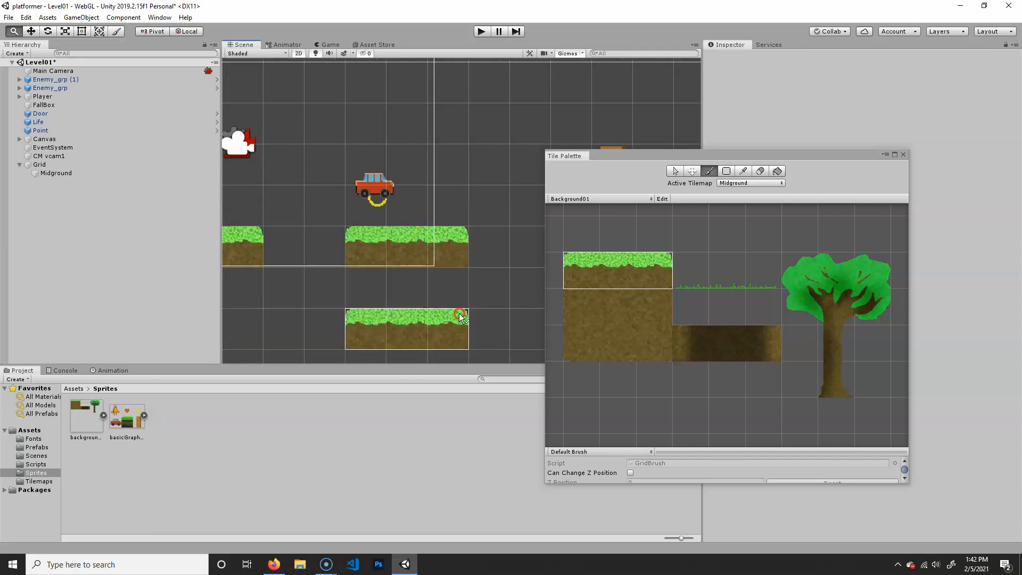
middle_drag(461, 317, 244, 303)
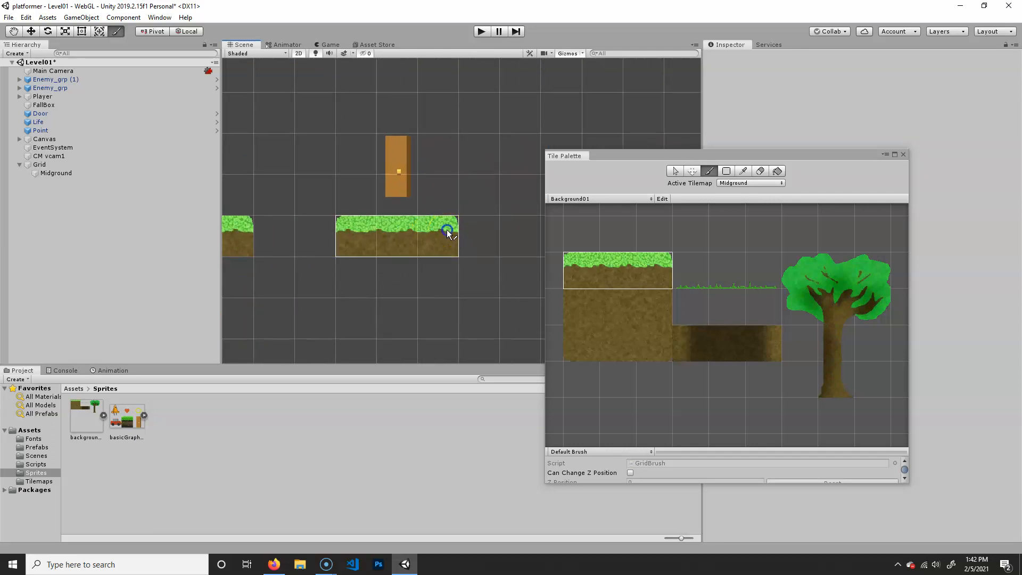
click(447, 232)
- Extend the leftmost car's platform to six tiles by painting middle grass tiles and ending it with a left-corner tile
click(620, 269)
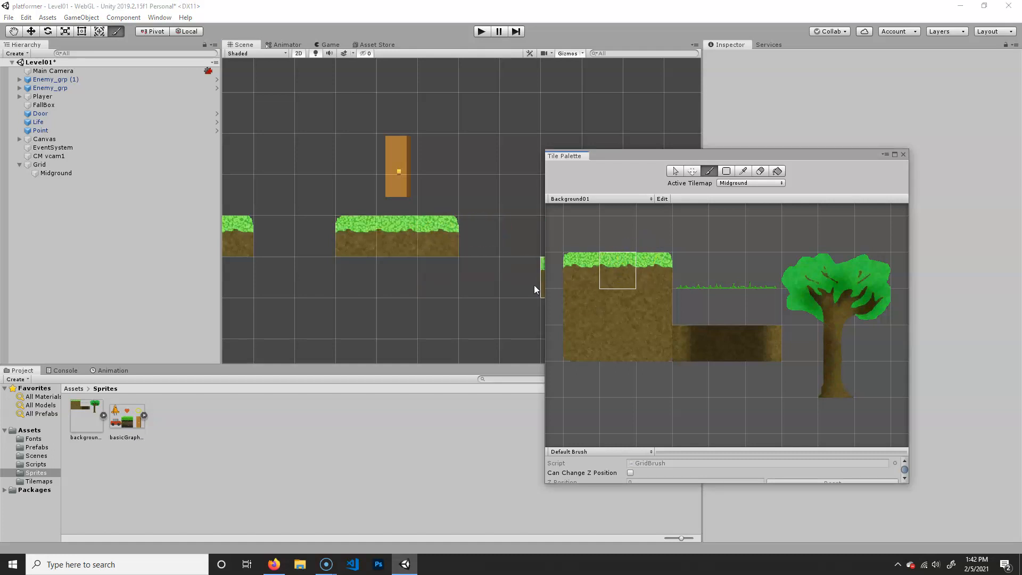
middle_drag(304, 290, 427, 291)
middle_drag(280, 273, 452, 285)
mouse_move(279, 277)
middle_down()
mouse_move(404, 274)
mouse_move(393, 276)
middle_up()
middle_drag(276, 274, 383, 279)
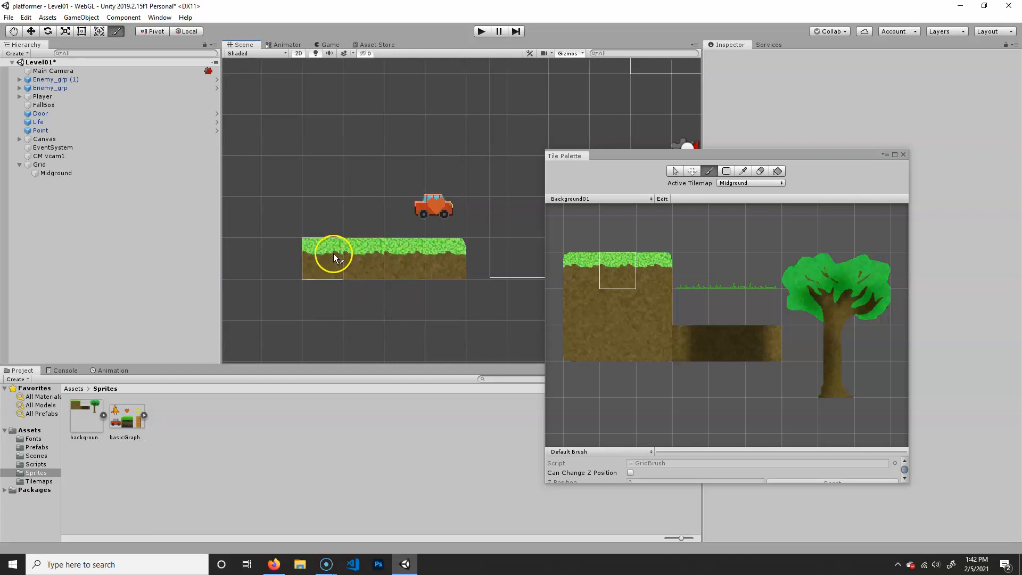
drag(306, 264, 292, 259)
click(569, 265)
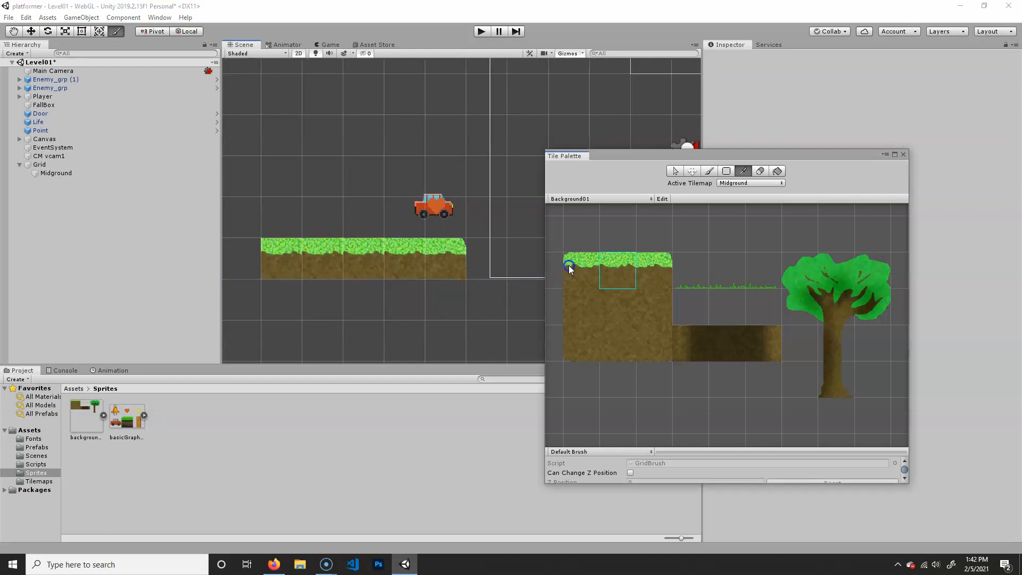
click(244, 257)
middle_drag(258, 272, 358, 263)
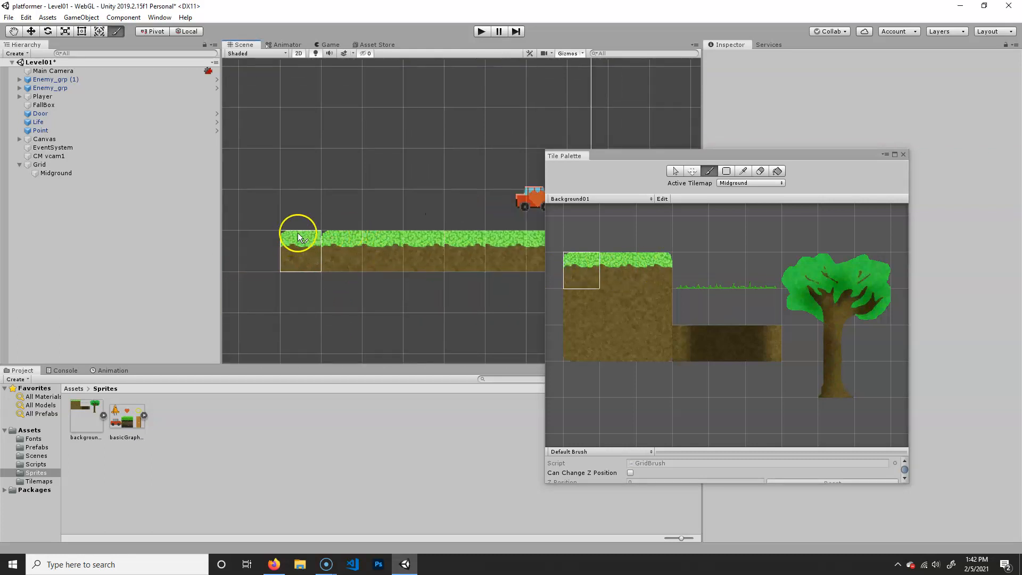
middle_drag(438, 286, 306, 278)
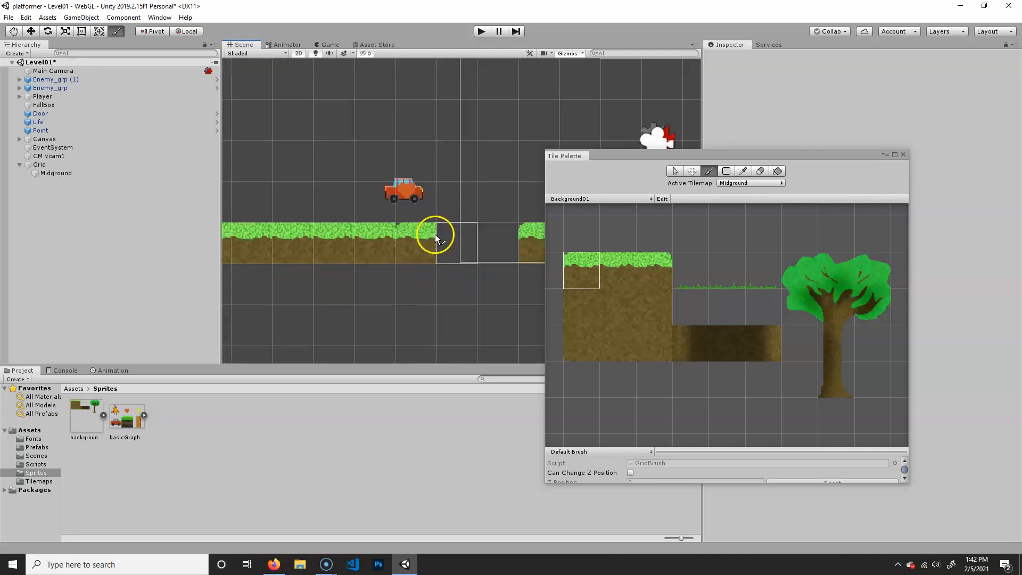
- Pick the three-by-two dirt block from the palette and stamp it twice side by side beneath the leftmost car's six-tile grass platform
click(413, 319)
mouse_move(413, 320)
middle_down()
mouse_move(289, 297)
mouse_move(452, 296)
mouse_move(274, 296)
mouse_move(349, 293)
mouse_move(315, 276)
mouse_move(401, 273)
mouse_move(420, 256)
middle_up()
click(592, 303)
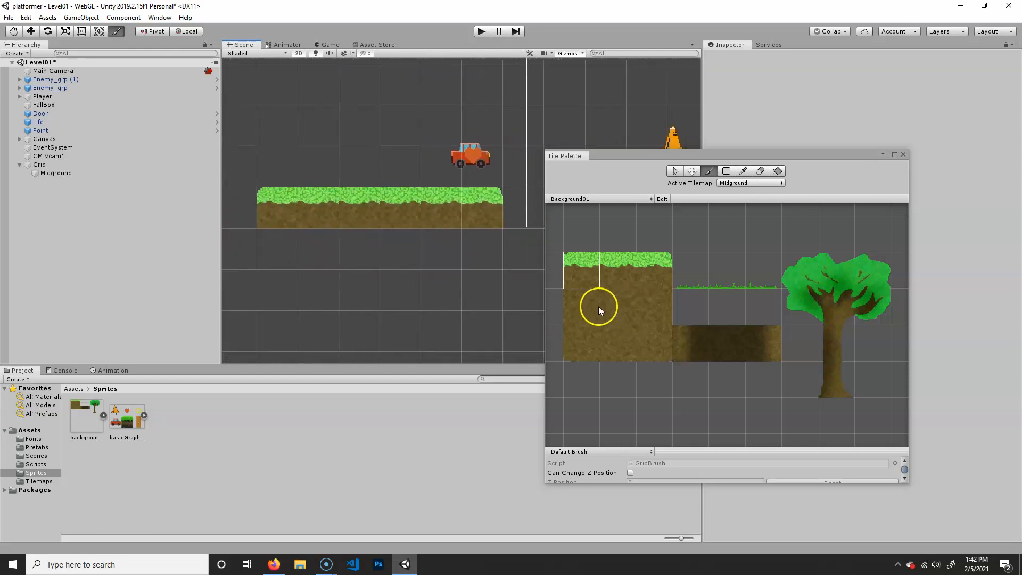
drag(592, 304, 669, 349)
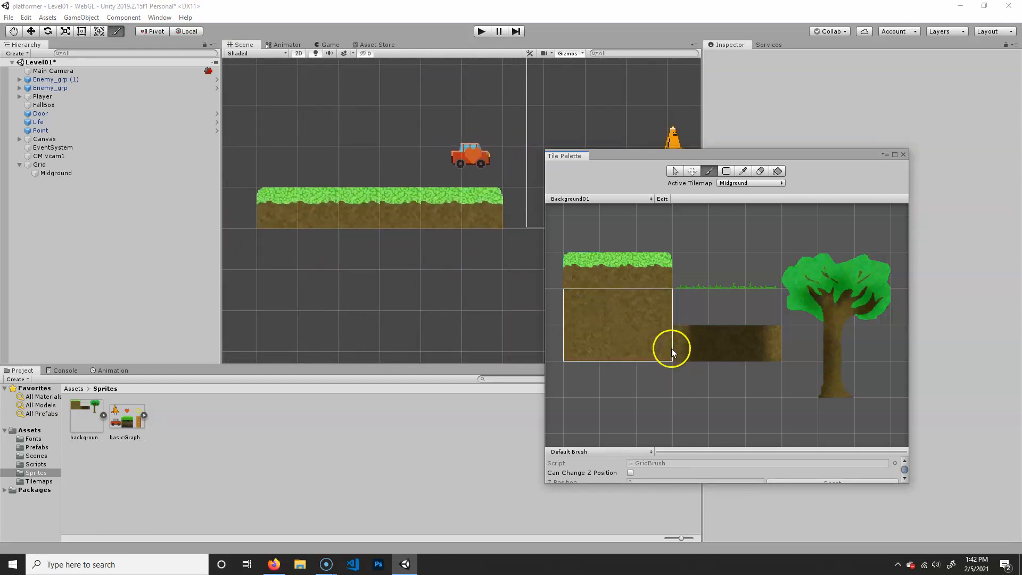
click(279, 298)
drag(279, 298, 353, 296)
click(471, 296)
- Deepen the leftmost car's ground to four dirt rows by stamping the dirt block below the existing fill
middle_drag(451, 331, 441, 297)
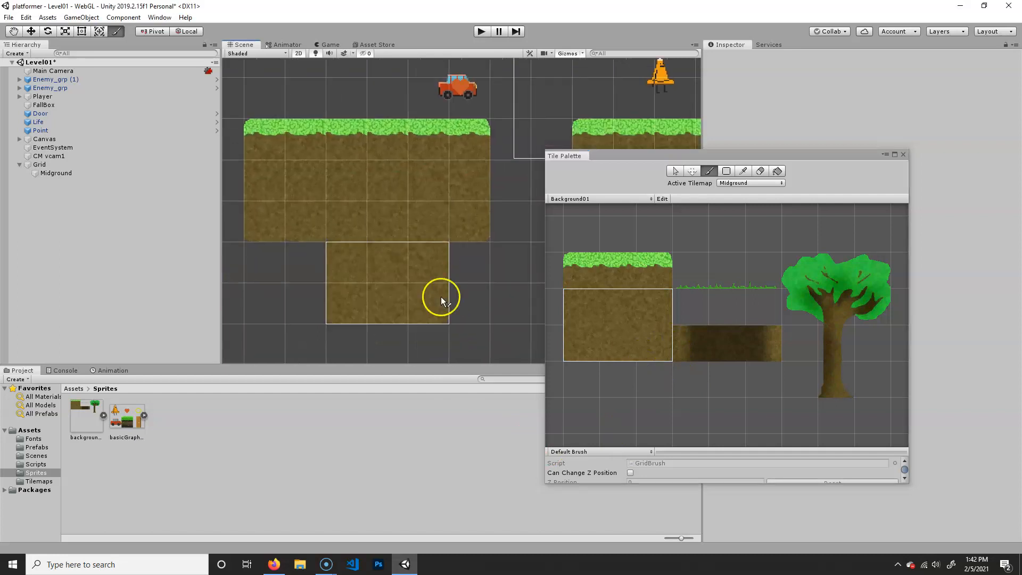
drag(462, 305, 341, 304)
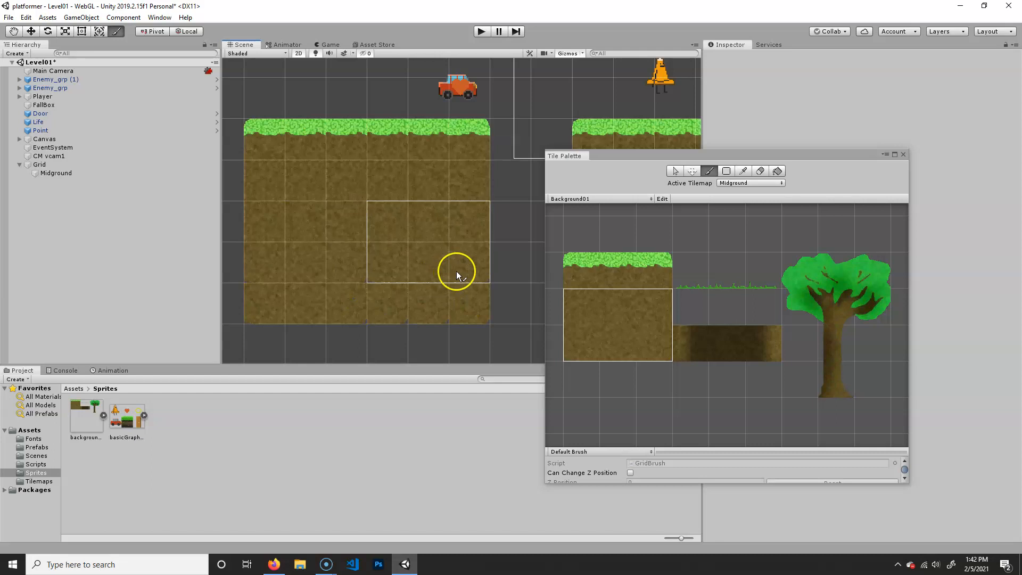
mouse_move(459, 291)
mouse_down()
mouse_move(460, 284)
mouse_move(464, 298)
mouse_move(384, 304)
mouse_up()
click(322, 309)
middle_drag(357, 333, 390, 320)
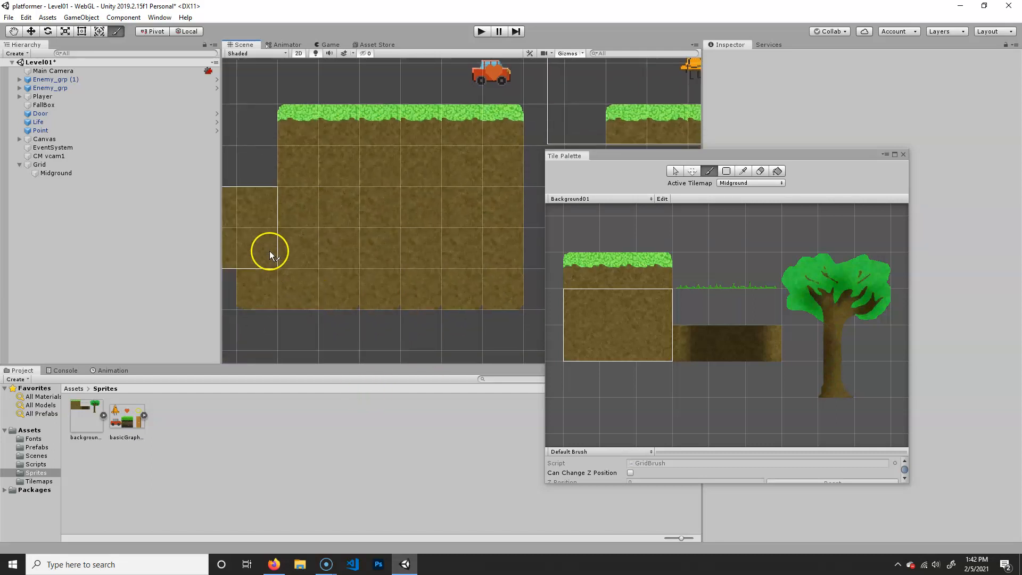
- Erase the surplus dirt tiles that stick out past the left edge of the leftmost car's ground
click(760, 171)
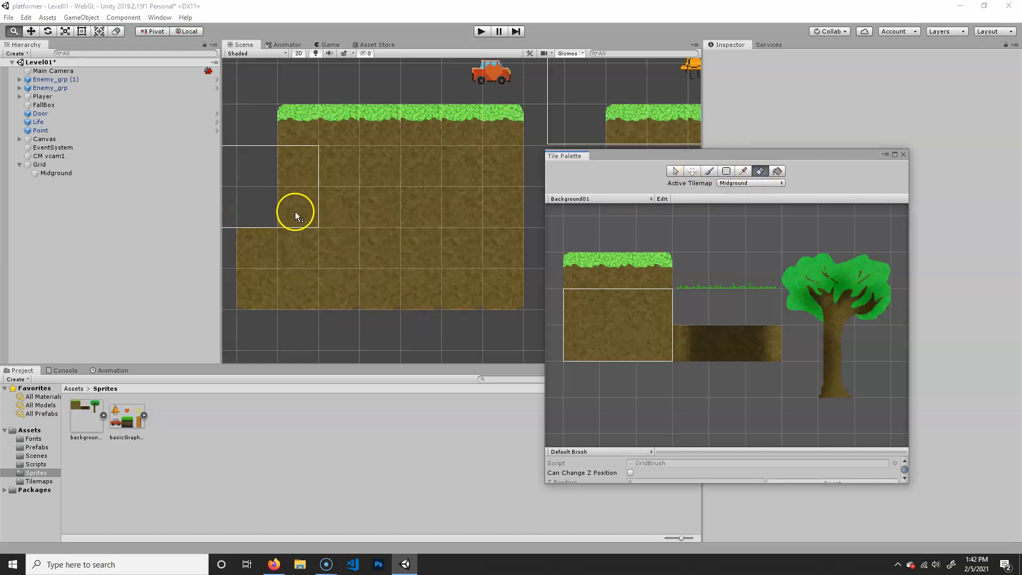
middle_drag(252, 249, 334, 238)
click(331, 274)
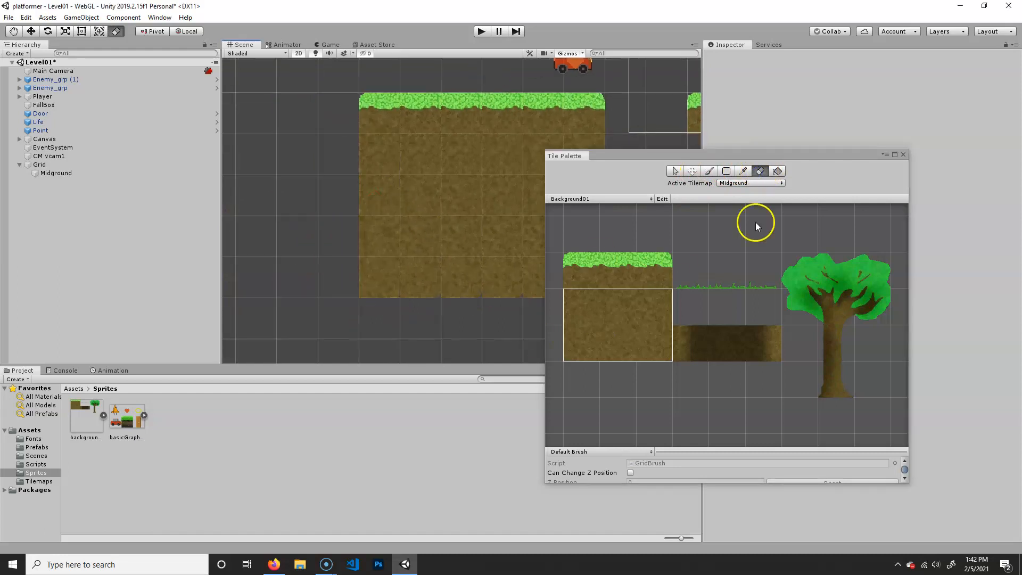
- Fill four rows of dirt beneath the player's four-tile platform with the brush, undoing the misplaced stamp
click(710, 171)
mouse_move(381, 254)
middle_down()
mouse_move(175, 285)
mouse_move(331, 262)
middle_up()
drag(423, 196, 424, 277)
mouse_move(465, 186)
mouse_down()
mouse_move(451, 231)
mouse_move(452, 285)
mouse_up()
key(ctrl+z)
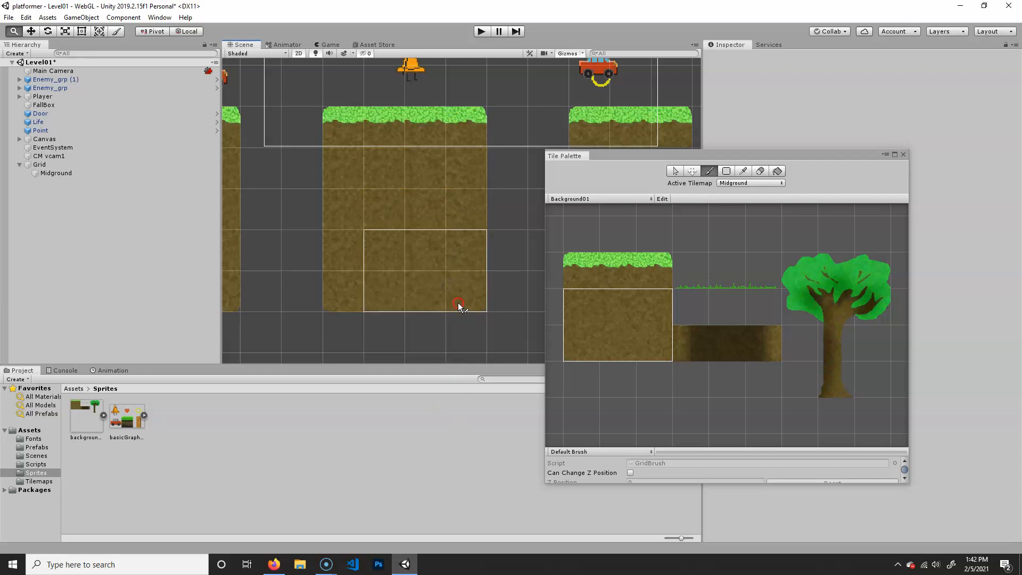
- Fill dirt columns beneath the rightmost car's platform and the door's platform, undoing the misplaced stamp
middle_drag(456, 304, 270, 317)
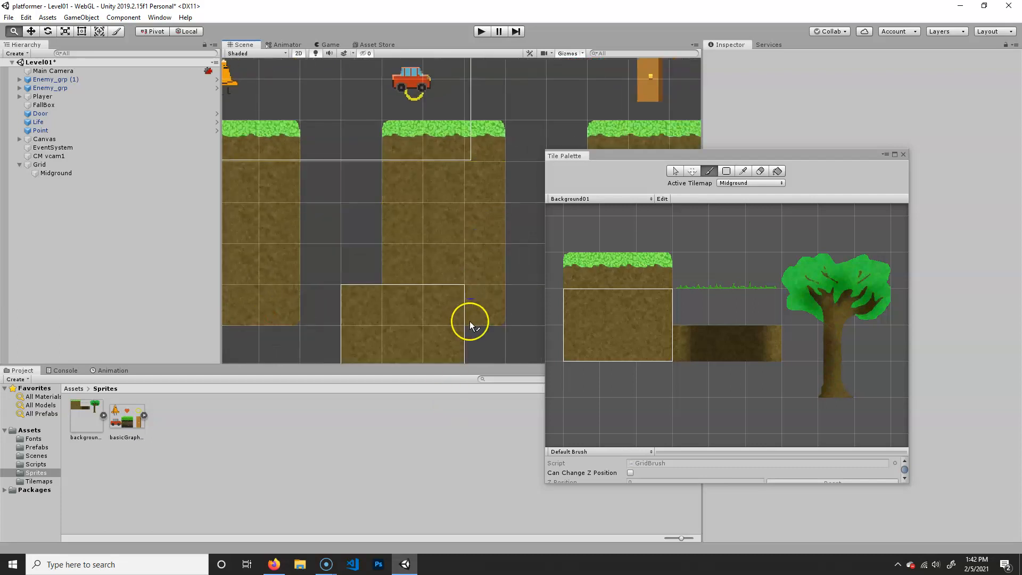
middle_drag(470, 319, 370, 298)
middle_drag(508, 239, 472, 218)
mouse_move(472, 219)
mouse_down()
mouse_move(456, 299)
mouse_move(434, 270)
mouse_move(467, 304)
mouse_up()
key(ctrl+z)
- Paint a floating three-tile grass platform above the rightmost car, using the left-corner, middle and right-corner tiles
mouse_move(358, 303)
middle_down()
mouse_move(481, 250)
mouse_move(288, 268)
mouse_move(342, 297)
mouse_move(358, 237)
mouse_move(281, 262)
mouse_move(436, 248)
middle_up()
click(595, 275)
click(652, 274)
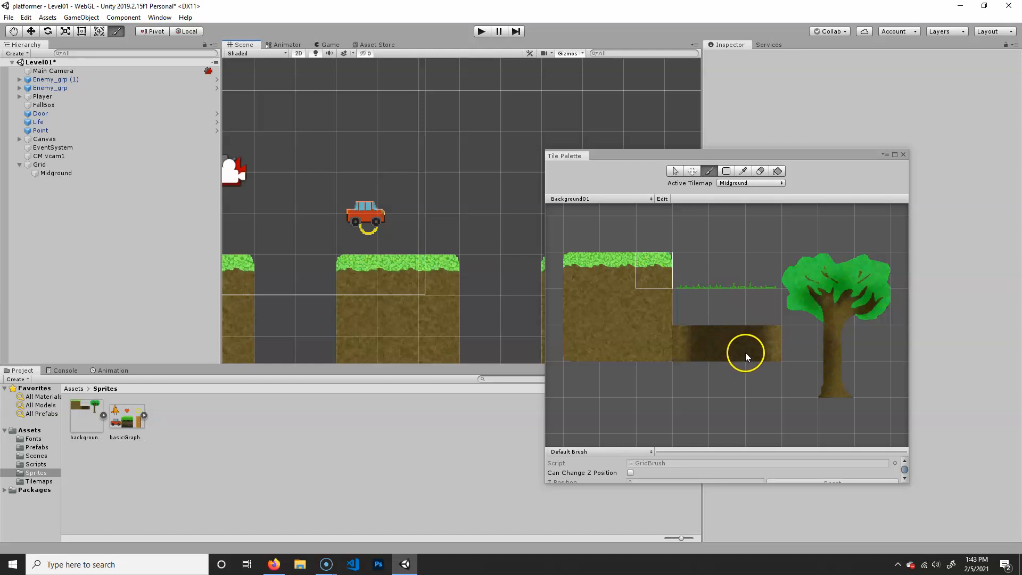
middle_drag(368, 233, 370, 320)
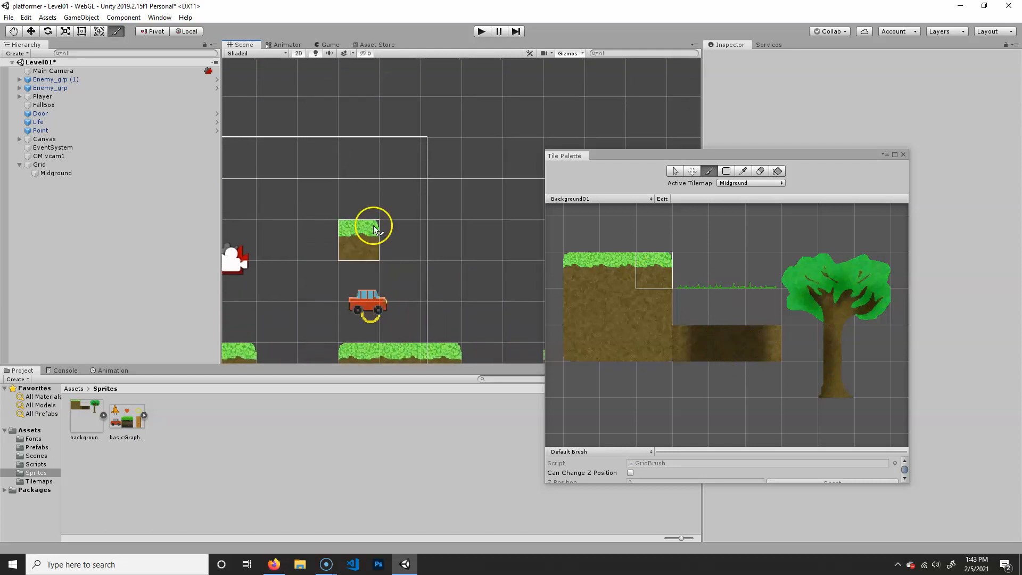
click(587, 269)
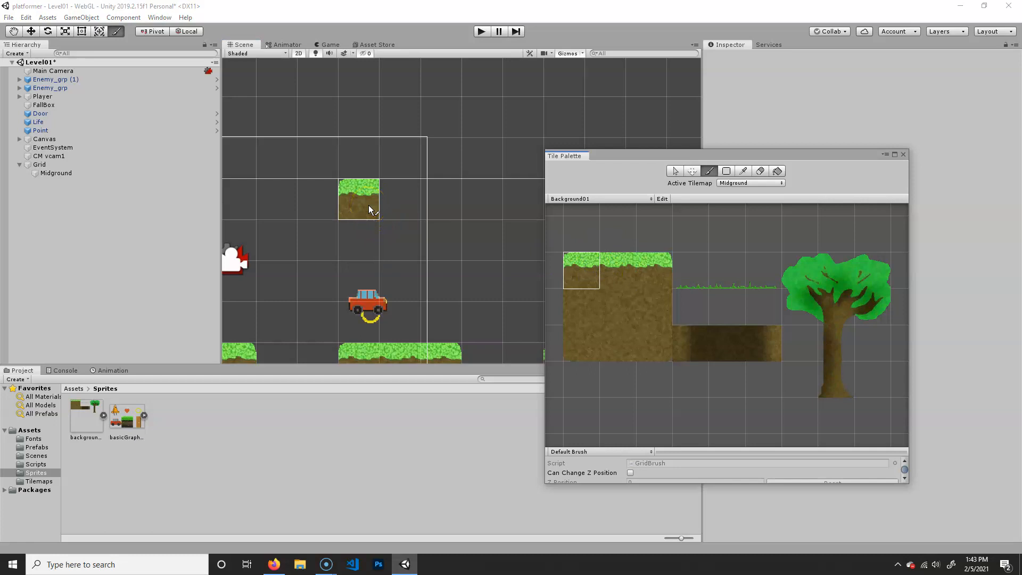
click(361, 255)
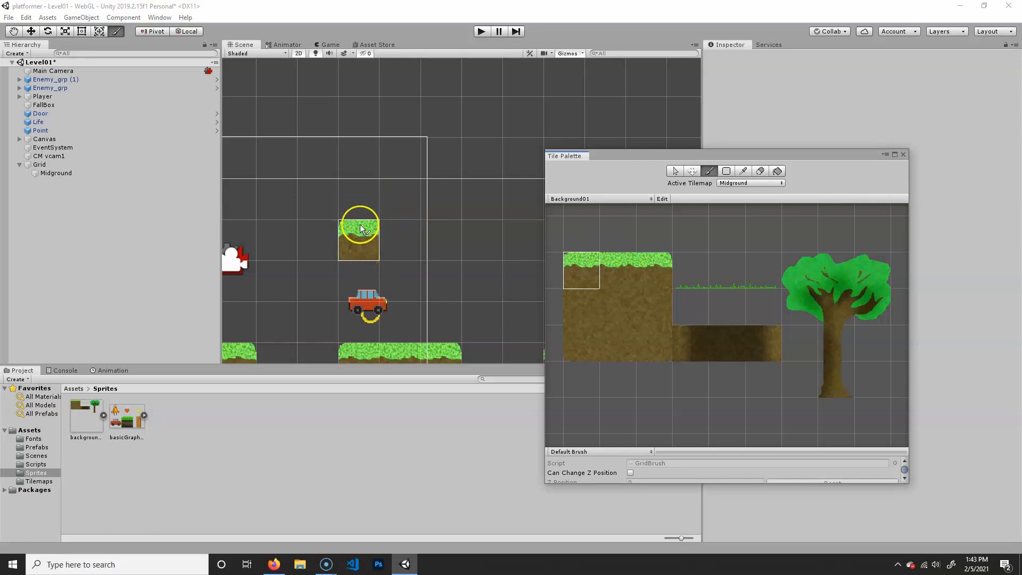
click(364, 208)
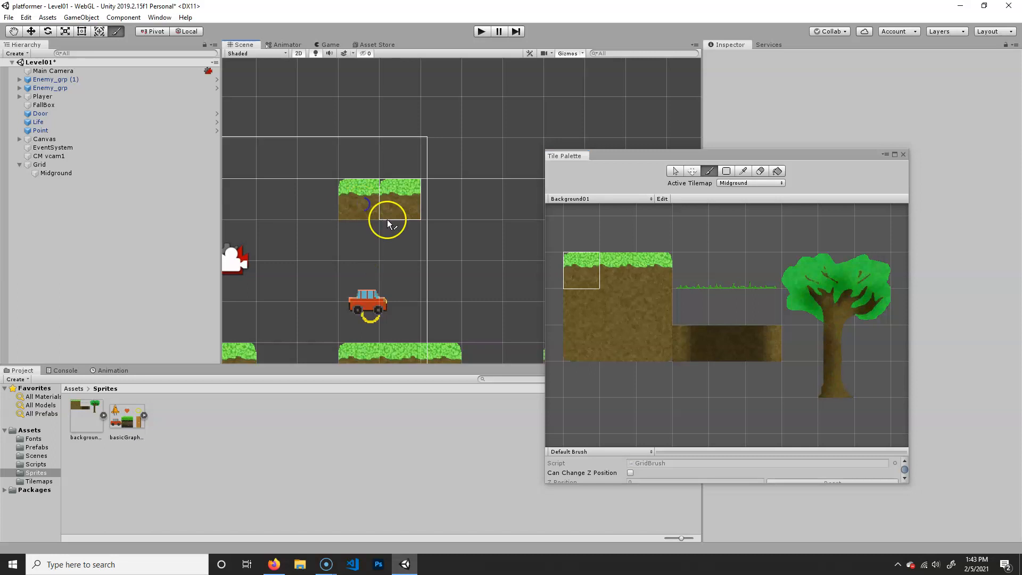
click(625, 272)
click(402, 207)
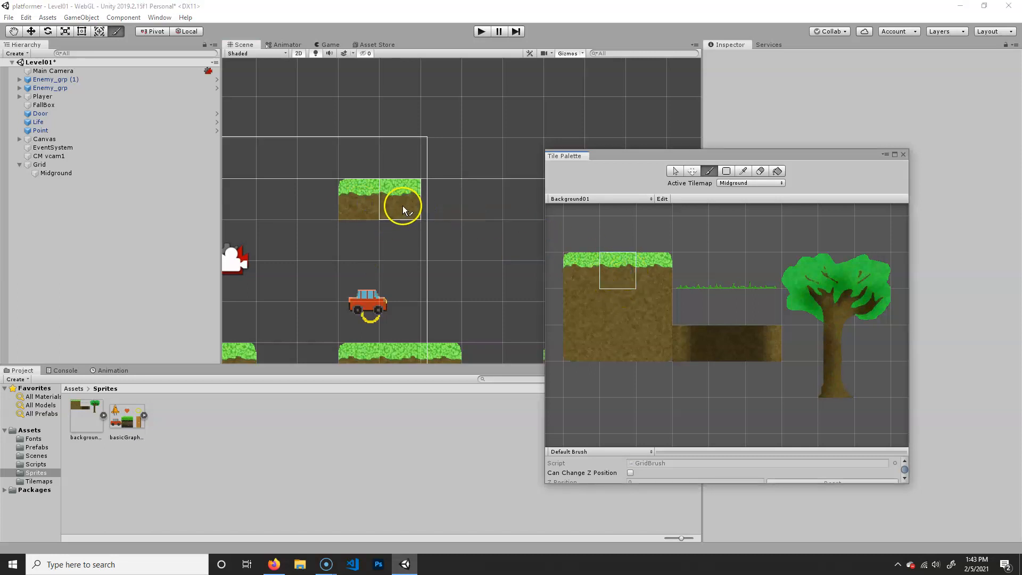
click(663, 276)
click(442, 189)
- Try a three-tile dirt row beneath the floating grass platform and erase it again
click(577, 303)
click(655, 306)
drag(572, 305, 657, 308)
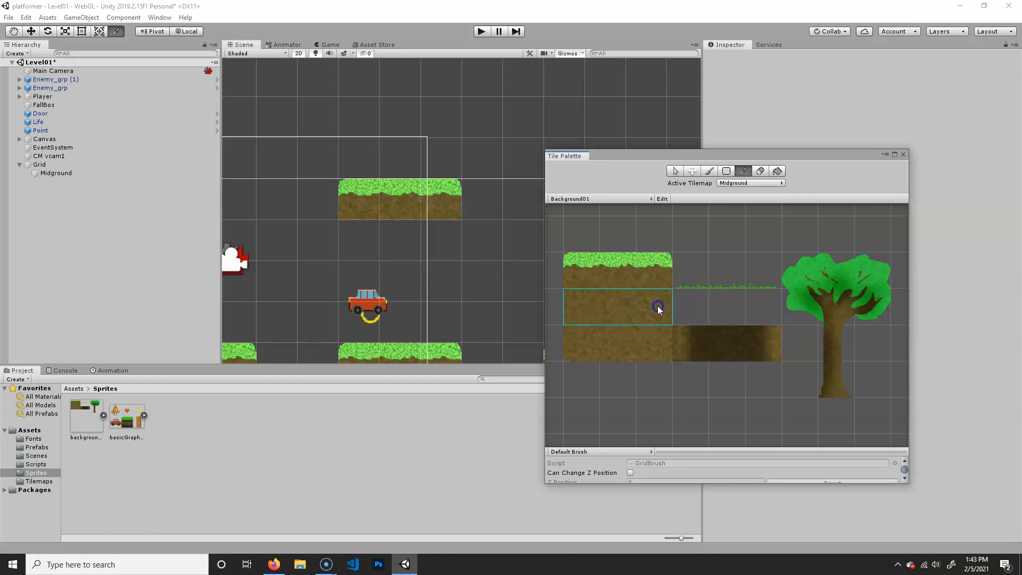
click(440, 244)
mouse_move(286, 321)
middle_down()
mouse_move(432, 219)
mouse_move(257, 218)
mouse_move(421, 227)
mouse_move(296, 223)
middle_up()
click(760, 170)
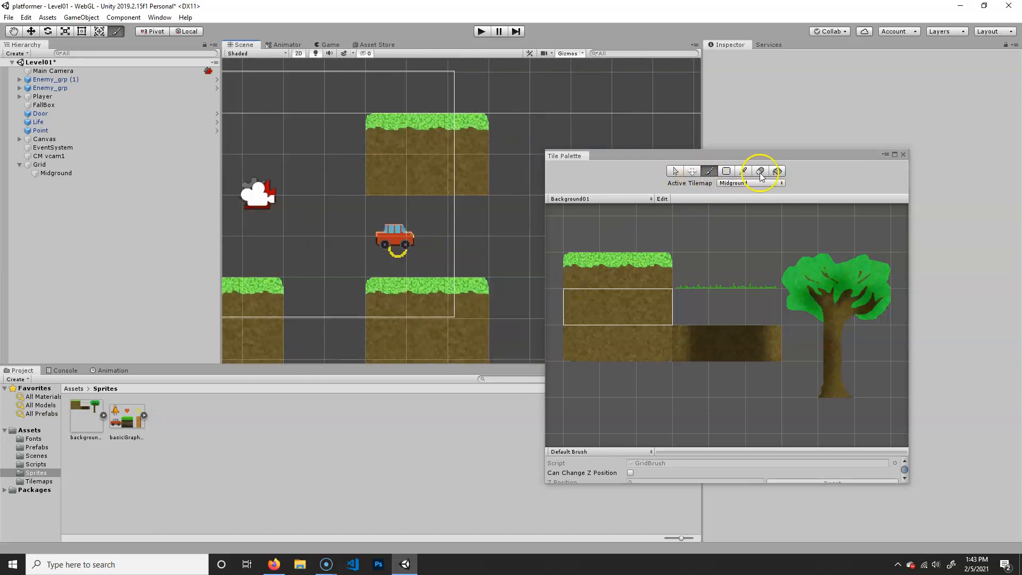
click(455, 173)
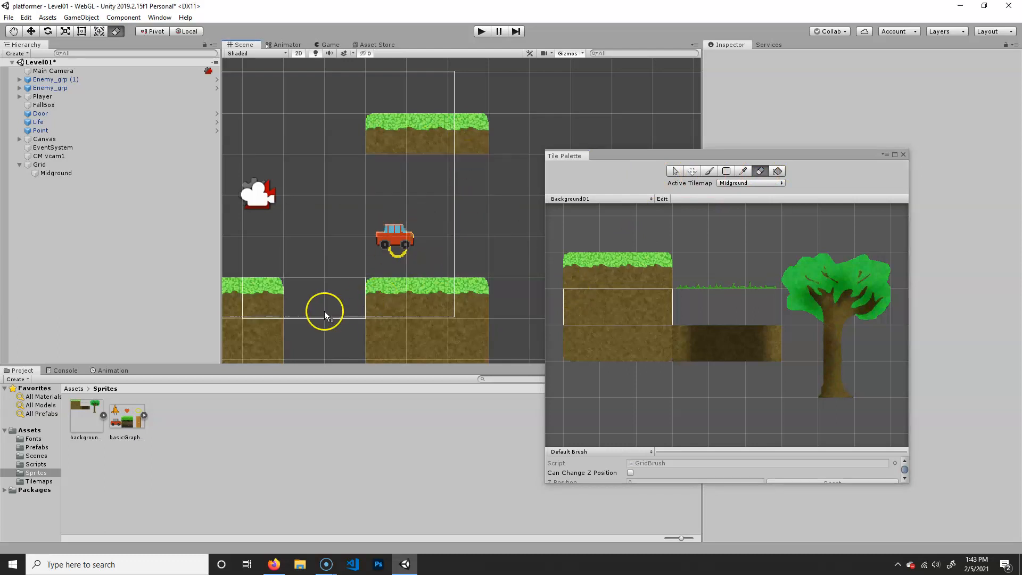
middle_drag(273, 235, 432, 229)
middle_drag(344, 277, 435, 257)
middle_drag(367, 262, 292, 265)
mouse_move(539, 270)
middle_down()
mouse_move(343, 269)
mouse_move(686, 283)
middle_up()
middle_drag(322, 260, 361, 255)
middle_drag(500, 272, 305, 279)
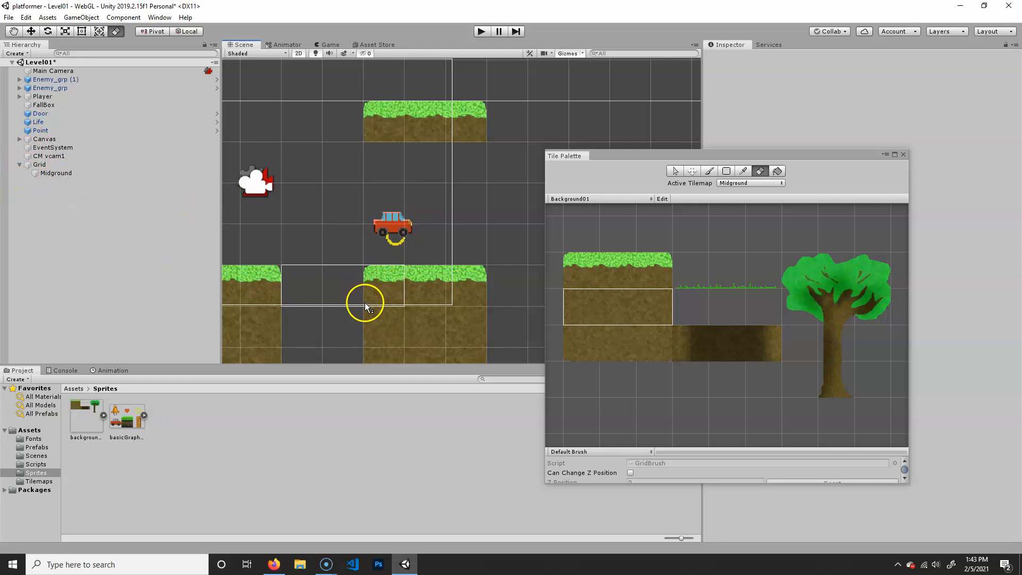
click(78, 173)
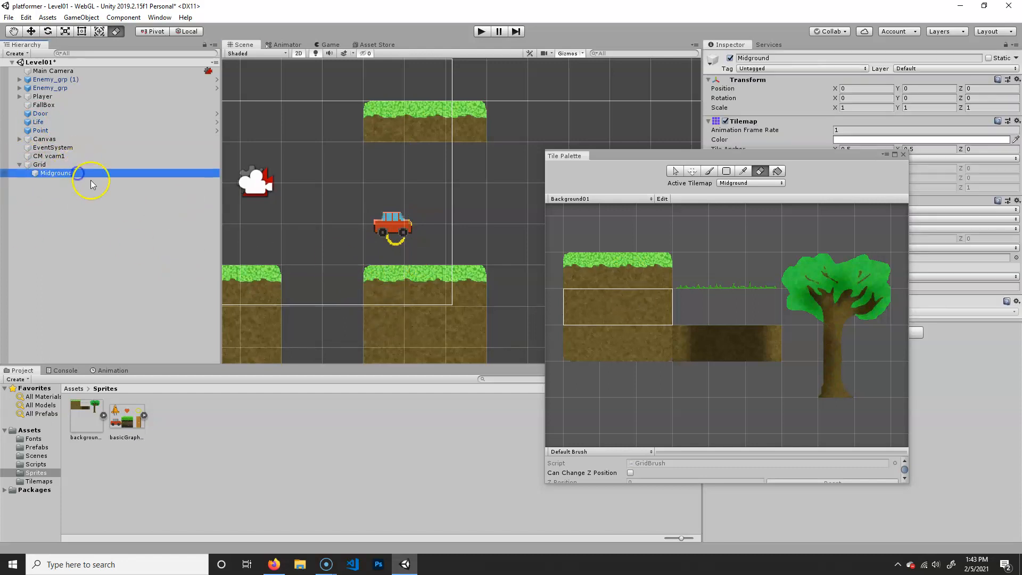
click(16, 53)
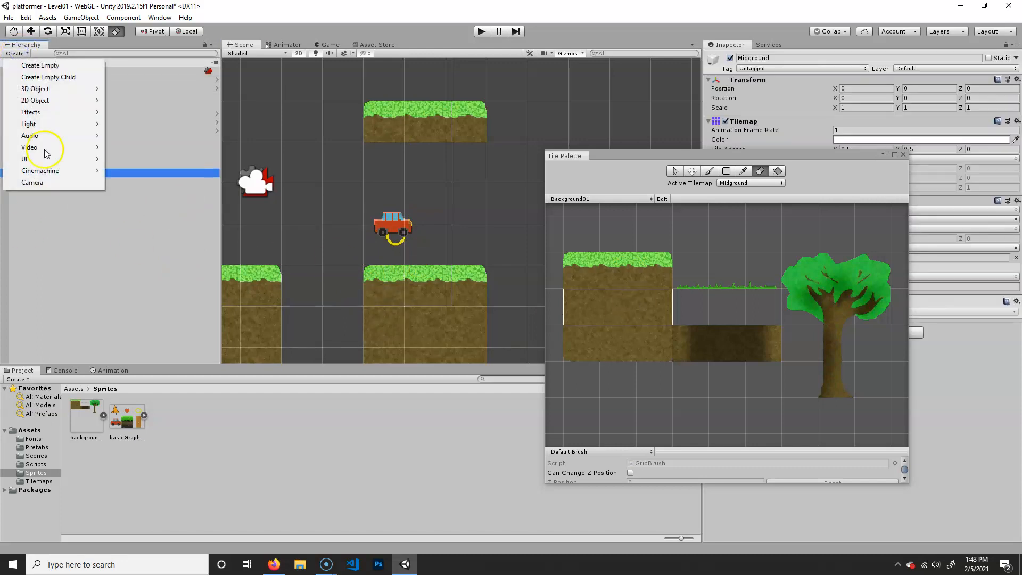
click(76, 238)
- Create a second Tilemap as a child of the Grid object
click(40, 165)
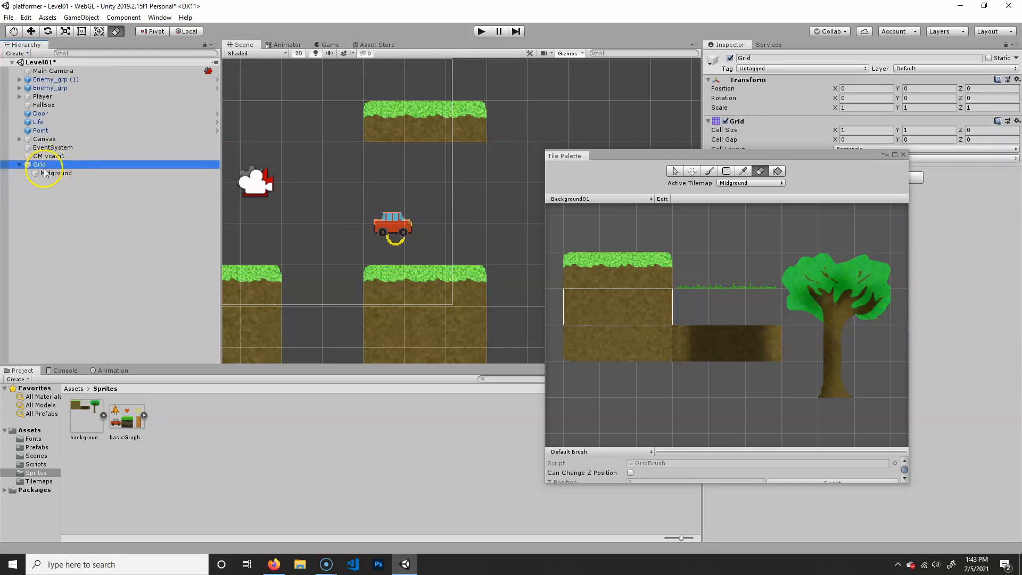
click(16, 53)
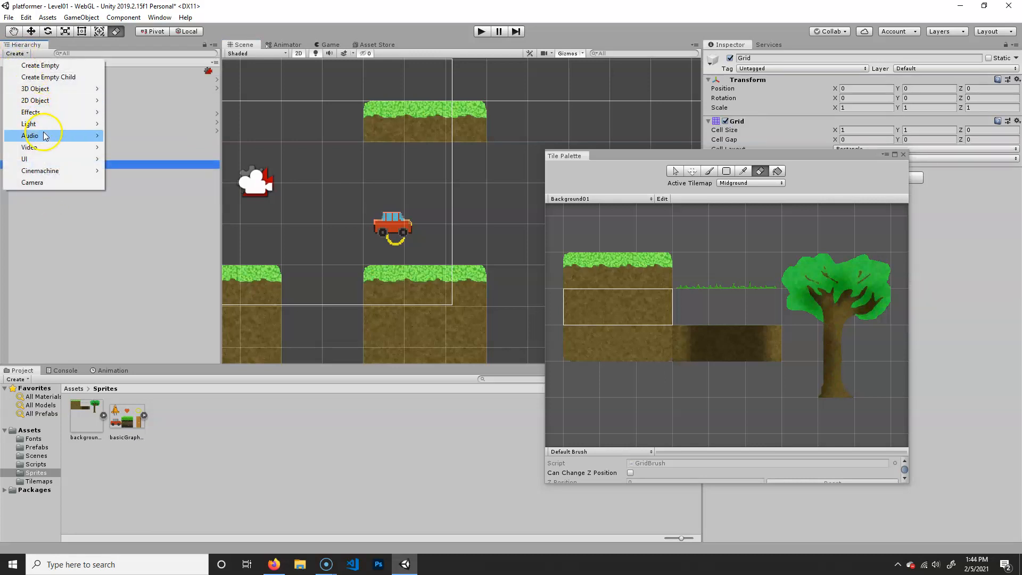
mouse_move(64, 100)
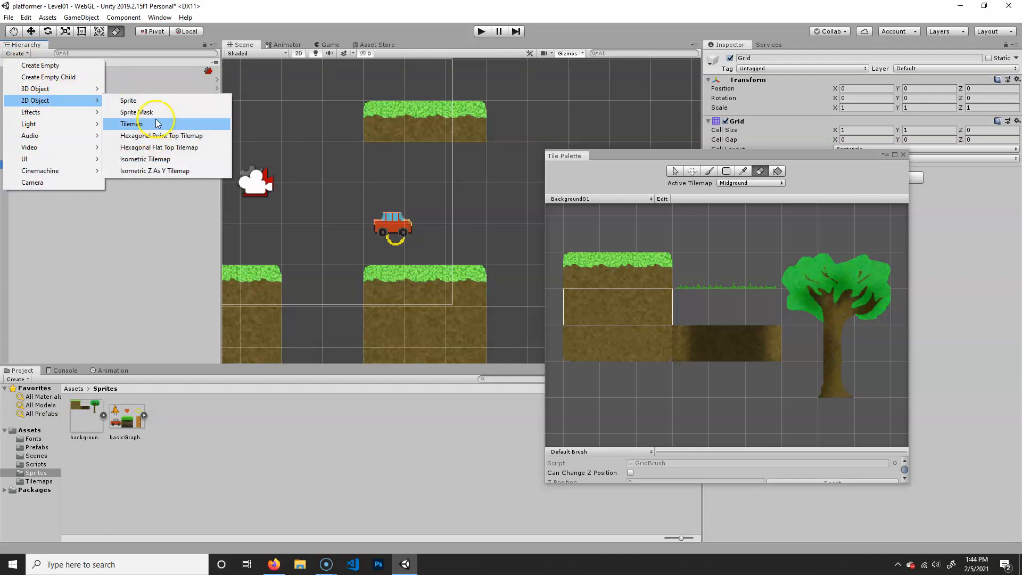
click(133, 123)
- Rename the new tilemap to Foreground and place it above Midground under Grid
click(53, 181)
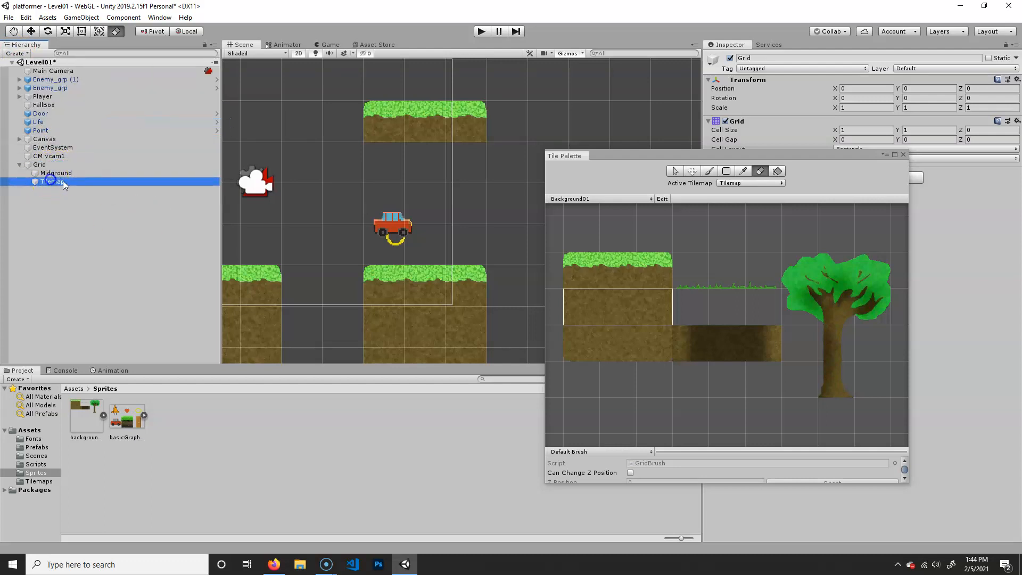
click(796, 59)
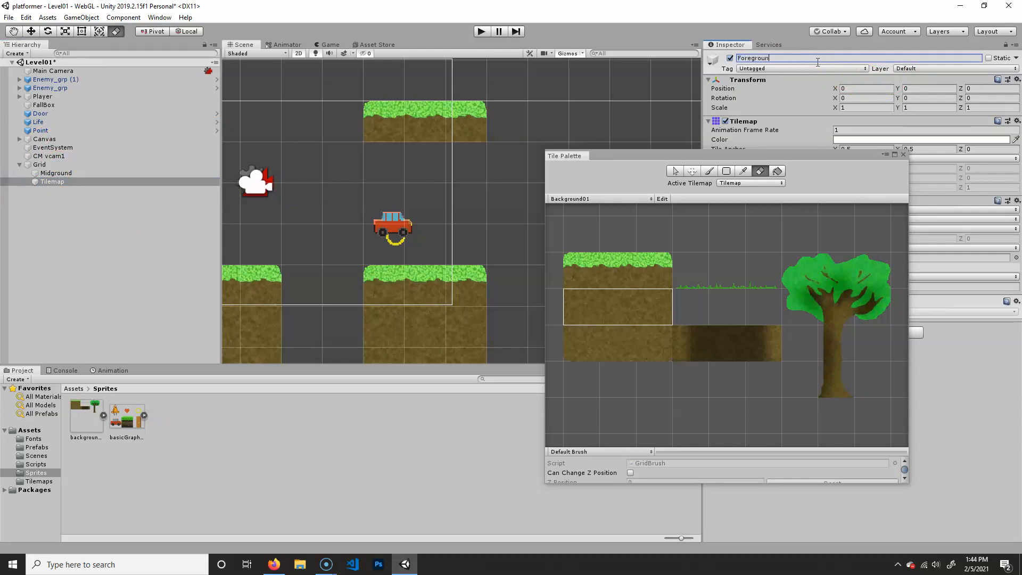
drag(46, 181, 75, 170)
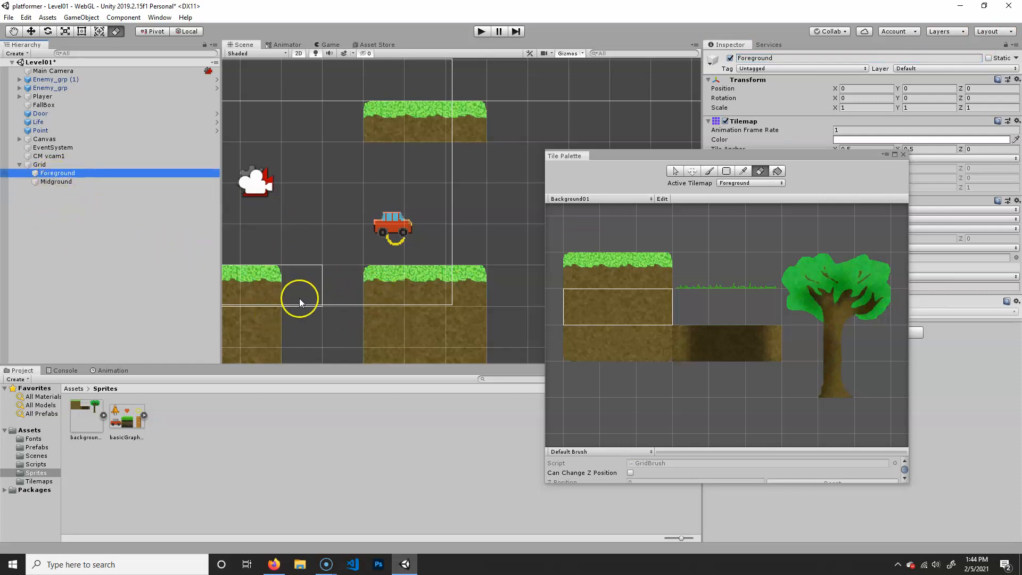
- Paint the left grass-blade tile on the Foreground tilemap, directly above the left end of each grass platform
click(699, 279)
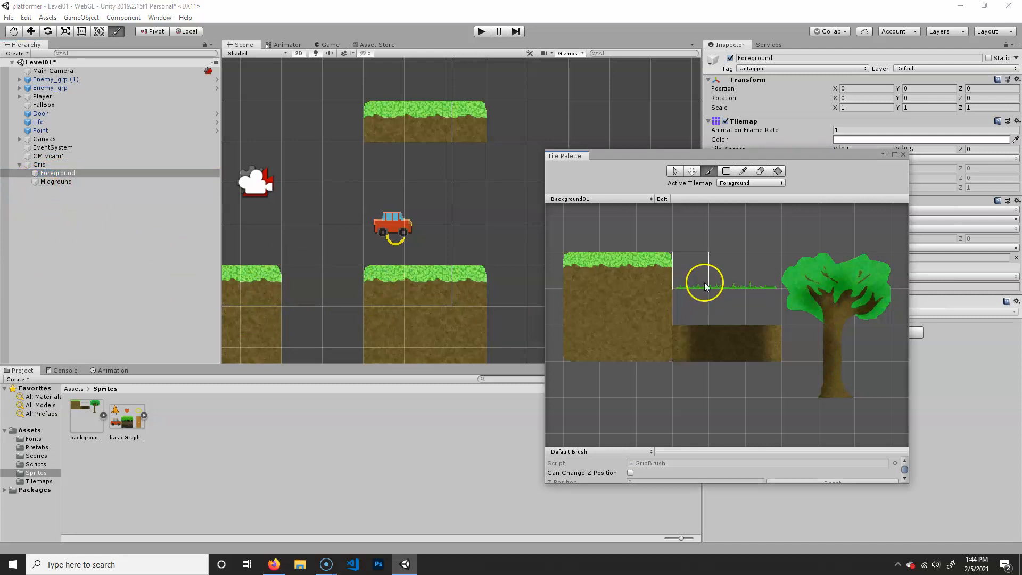
middle_drag(282, 280, 489, 269)
middle_drag(335, 271, 485, 276)
middle_drag(459, 310, 245, 299)
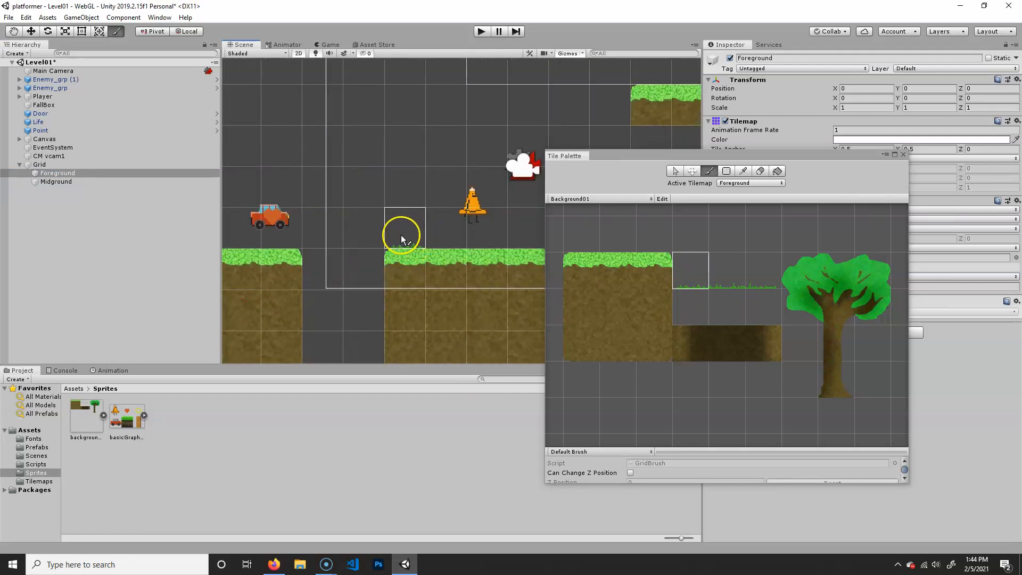
middle_drag(451, 277, 301, 331)
click(495, 123)
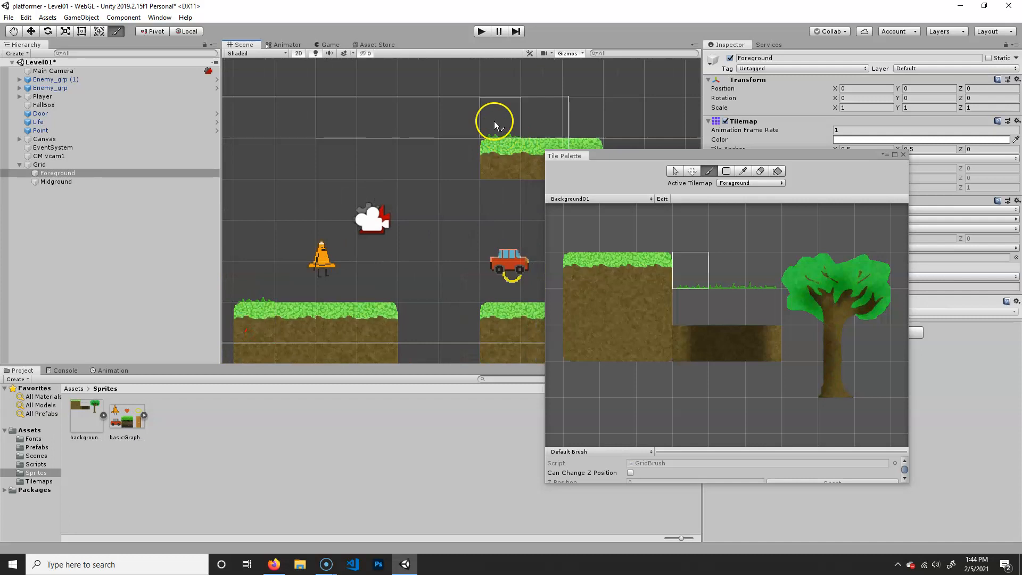
middle_drag(440, 301, 314, 221)
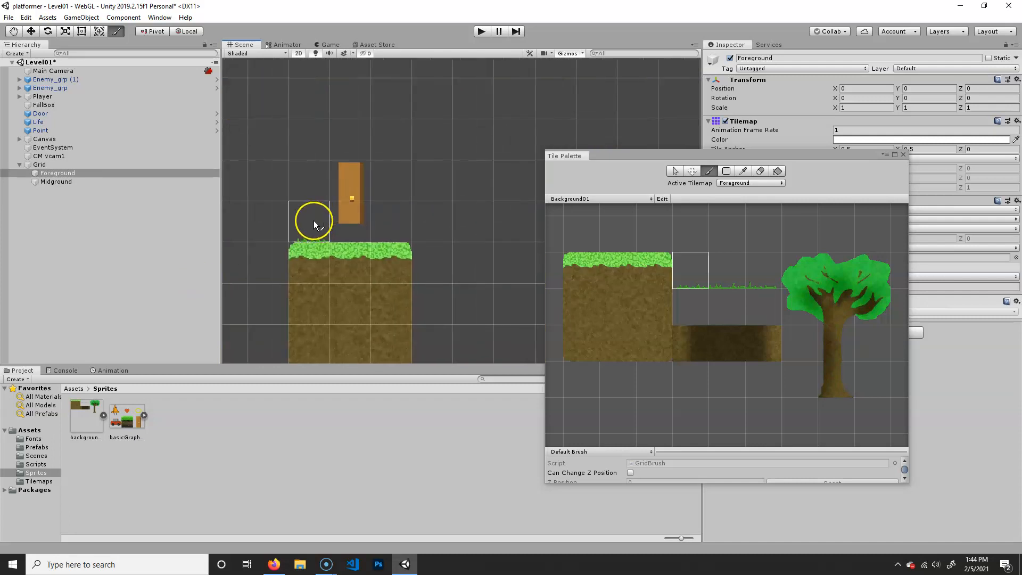
- Paint the right grass-blade tile on the Foreground tilemap, directly above the right end of each grass platform
click(733, 277)
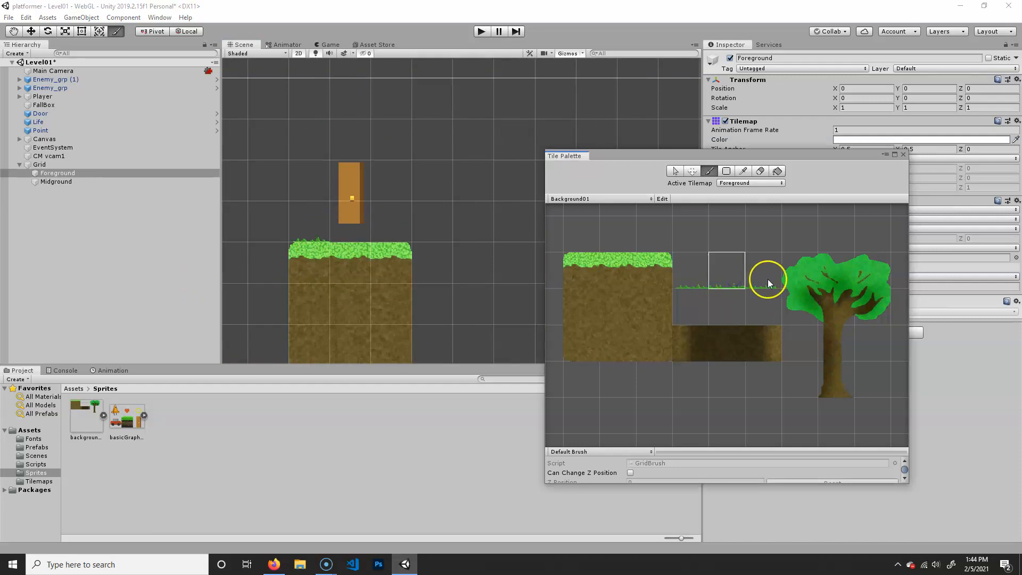
middle_drag(267, 261, 490, 256)
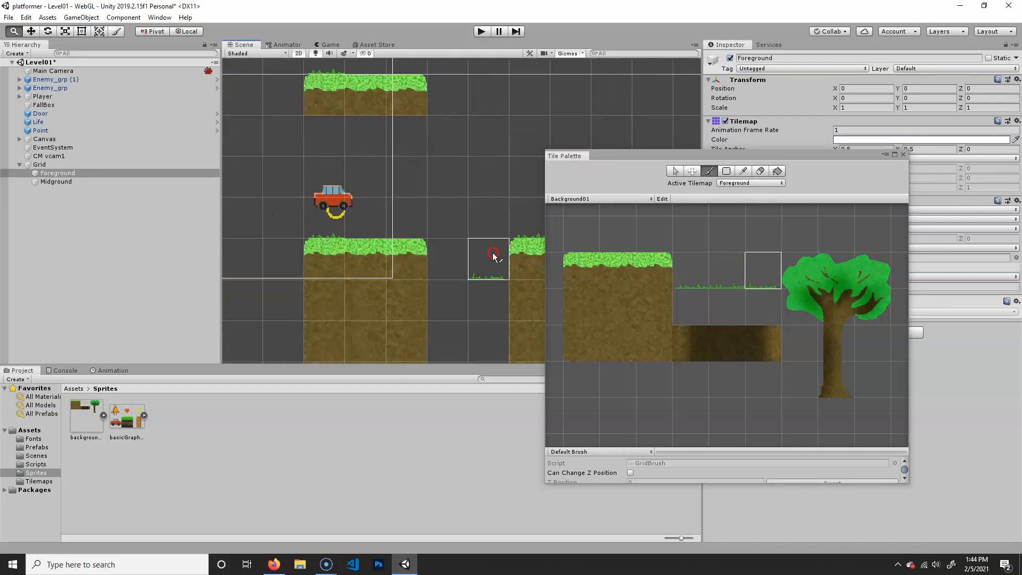
middle_drag(252, 243, 434, 216)
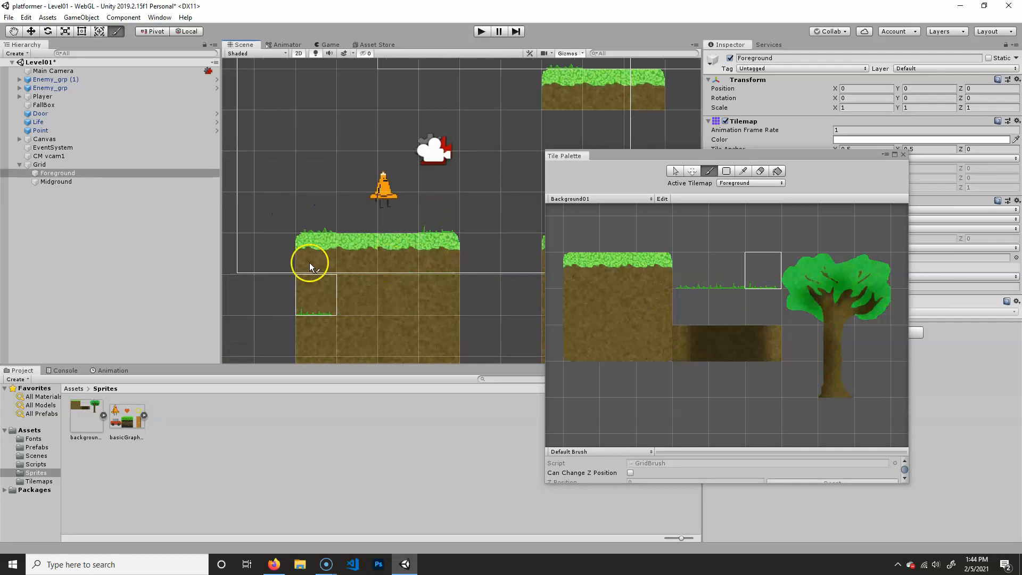
middle_drag(313, 263, 359, 190)
mouse_move(254, 244)
middle_down()
mouse_move(447, 248)
mouse_move(255, 244)
middle_up()
middle_drag(456, 233, 208, 276)
- Fill the remaining gaps above the grass platforms with the middle grass-blade tile on the Foreground tilemap
click(721, 281)
middle_drag(426, 256, 468, 242)
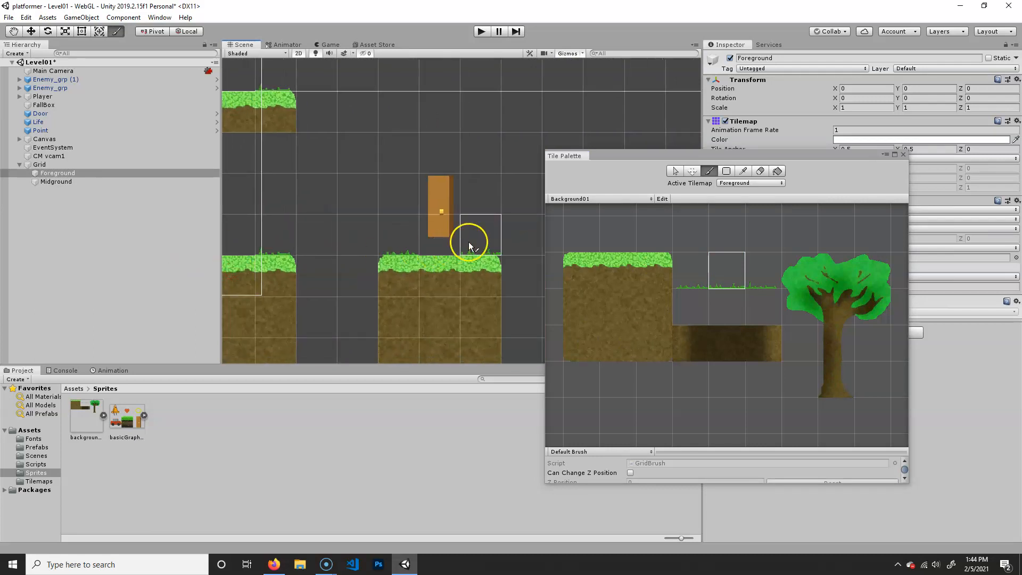
middle_drag(281, 299, 402, 234)
mouse_move(346, 266)
right_down()
mouse_move(324, 283)
mouse_move(356, 263)
right_up()
drag(408, 229, 345, 235)
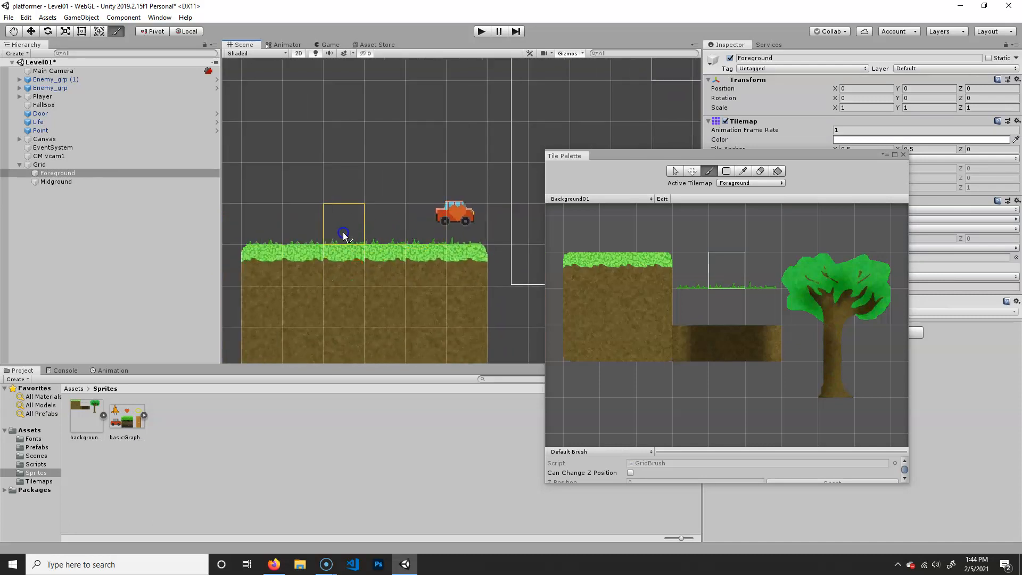
middle_drag(429, 244, 402, 244)
mouse_move(407, 318)
middle_down()
mouse_move(285, 319)
mouse_move(273, 276)
middle_up()
middle_drag(473, 237, 329, 262)
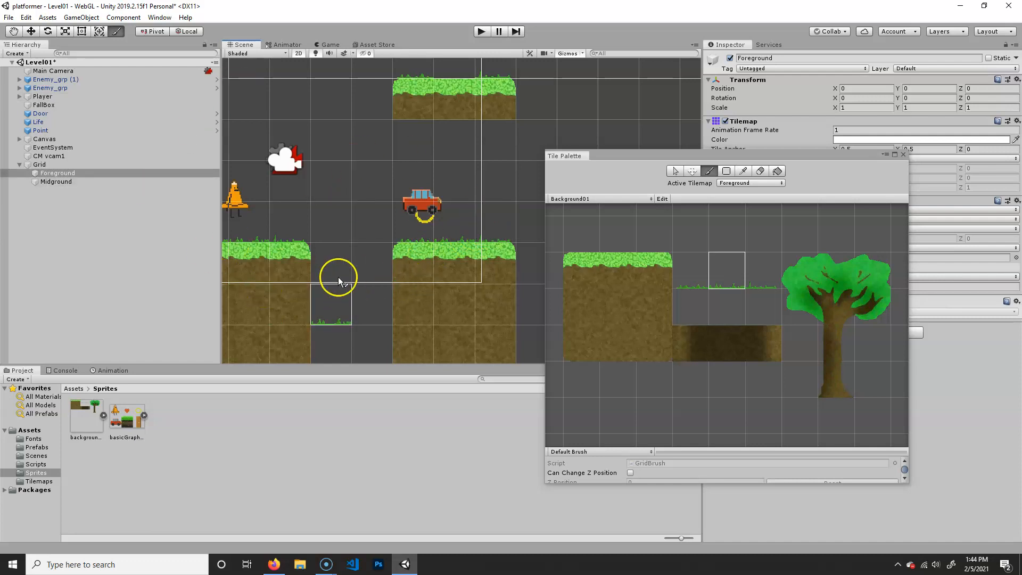
middle_drag(337, 277, 399, 264)
- Create a third Tilemap under the Grid object and rename it Background
click(18, 53)
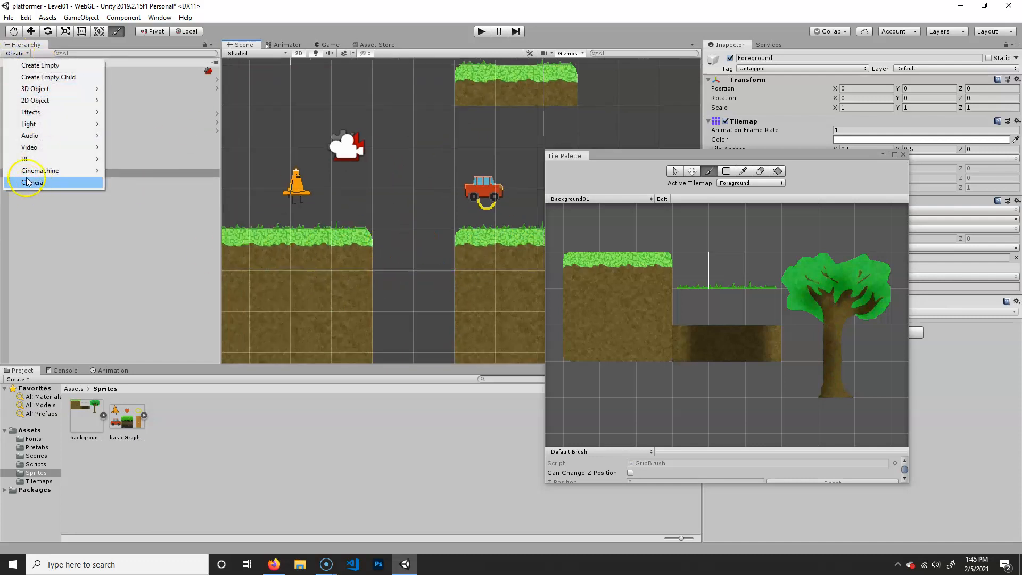
mouse_move(77, 100)
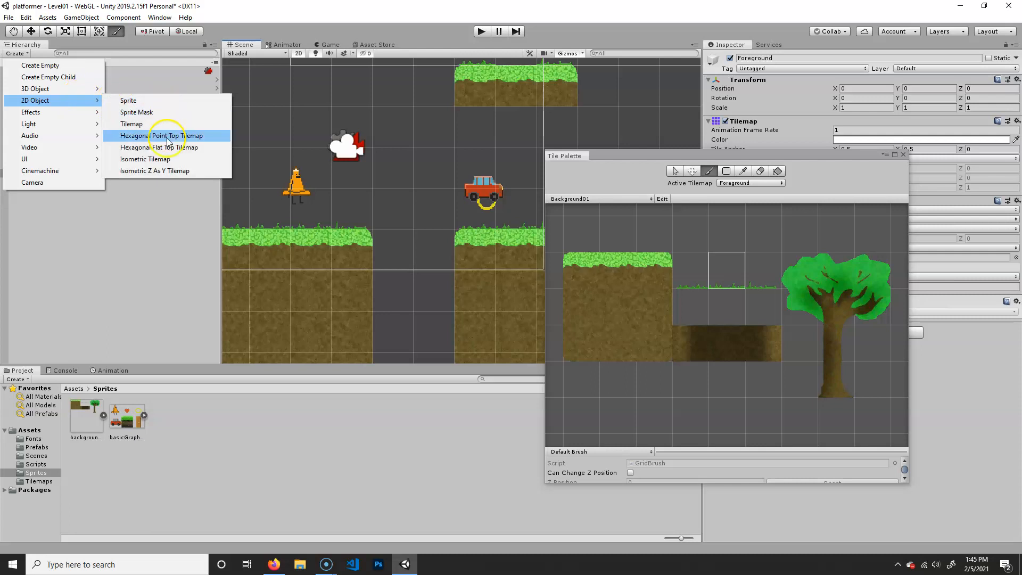
click(160, 123)
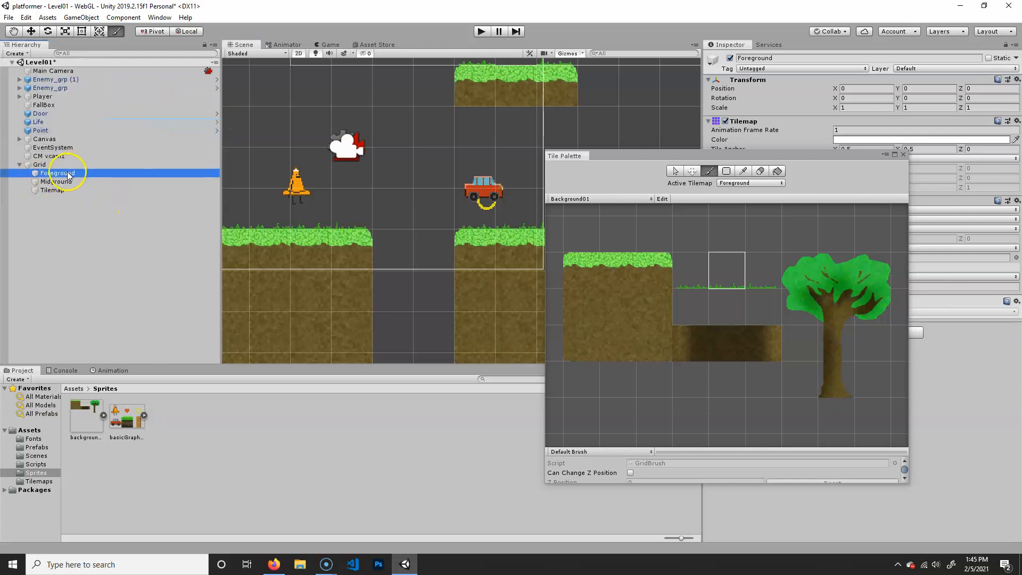
click(52, 190)
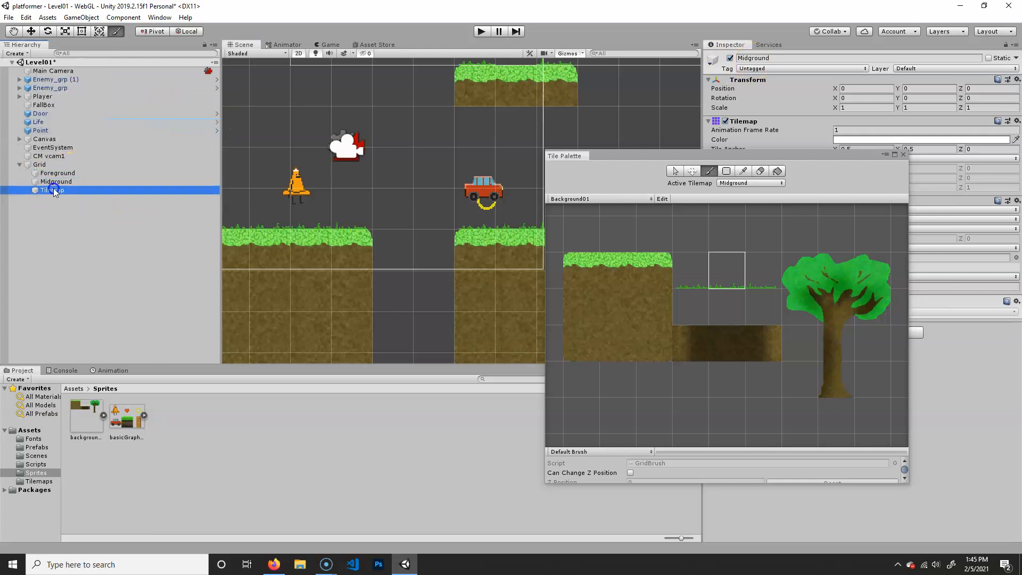
click(792, 59)
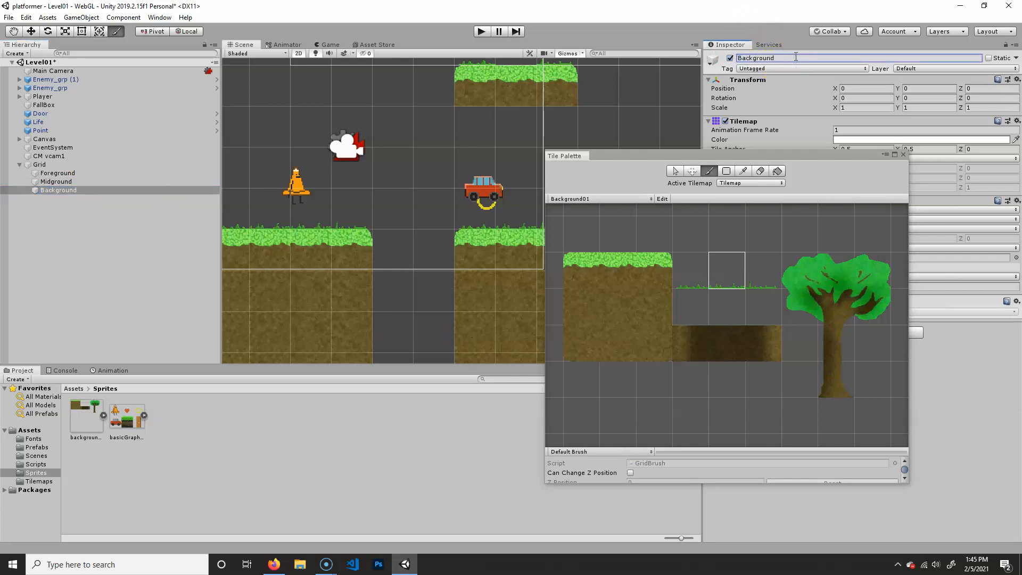
- Paint the three-tile dark dirt row on the Background tilemap, four rows high from beneath the floating platform down over the ground's top row
click(690, 345)
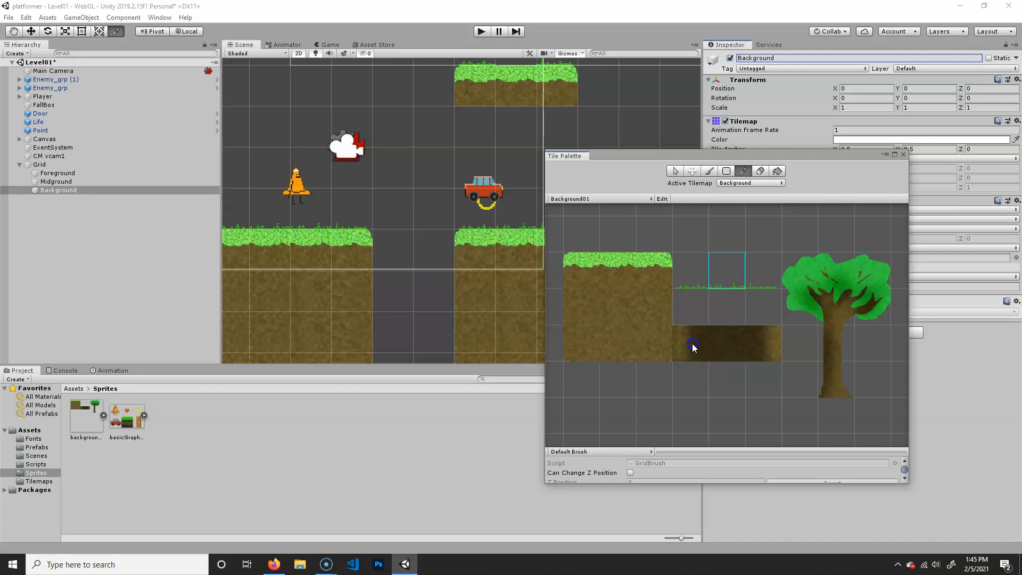
click(770, 349)
drag(690, 344, 766, 351)
middle_drag(429, 248, 260, 302)
click(418, 267)
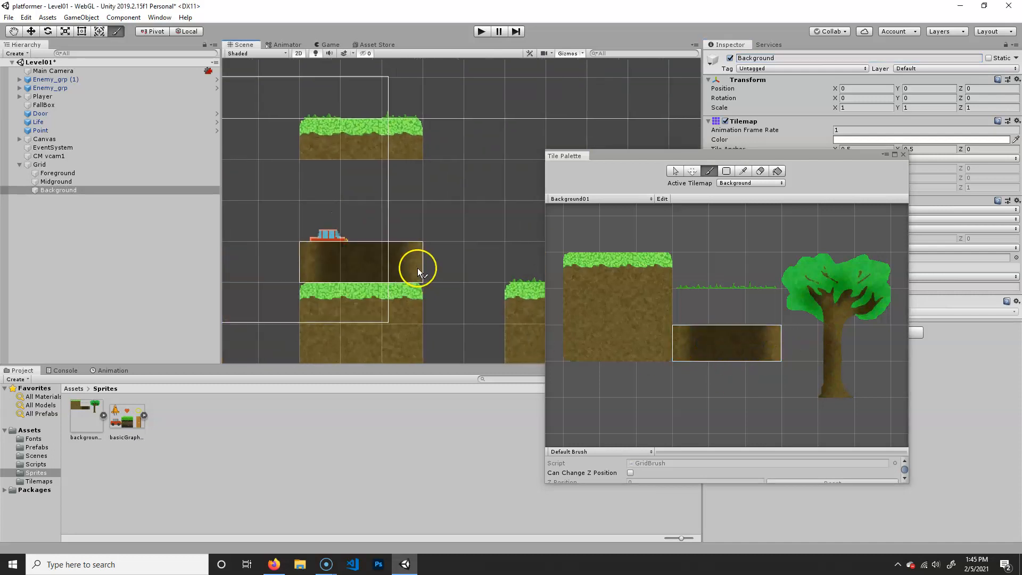
drag(392, 261, 393, 181)
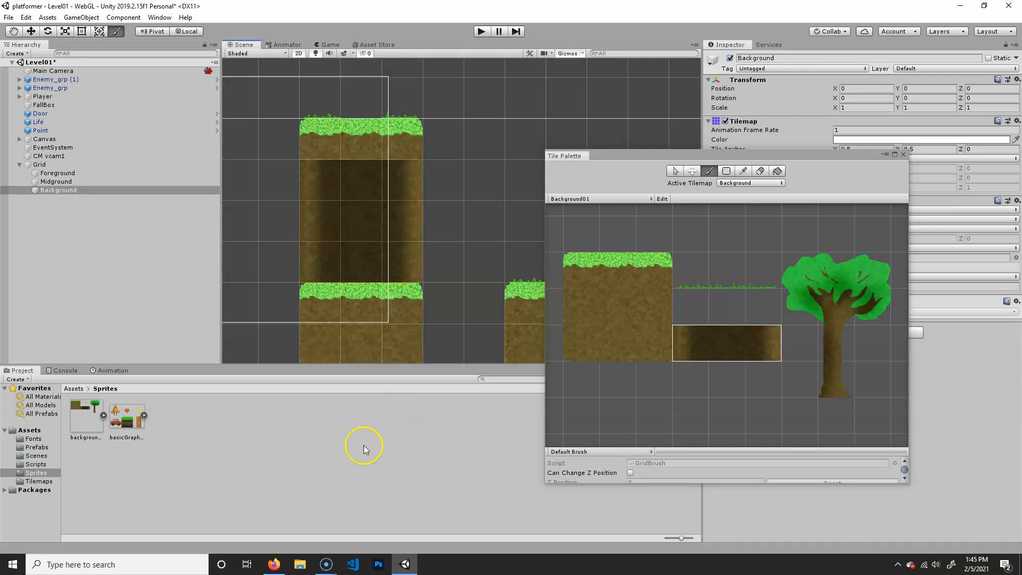
click(397, 286)
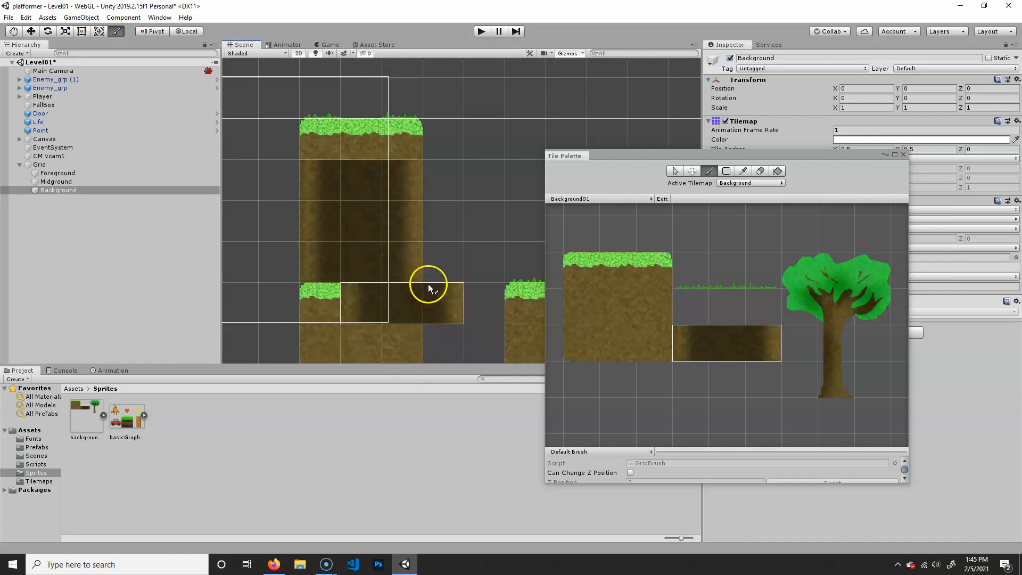
click(398, 305)
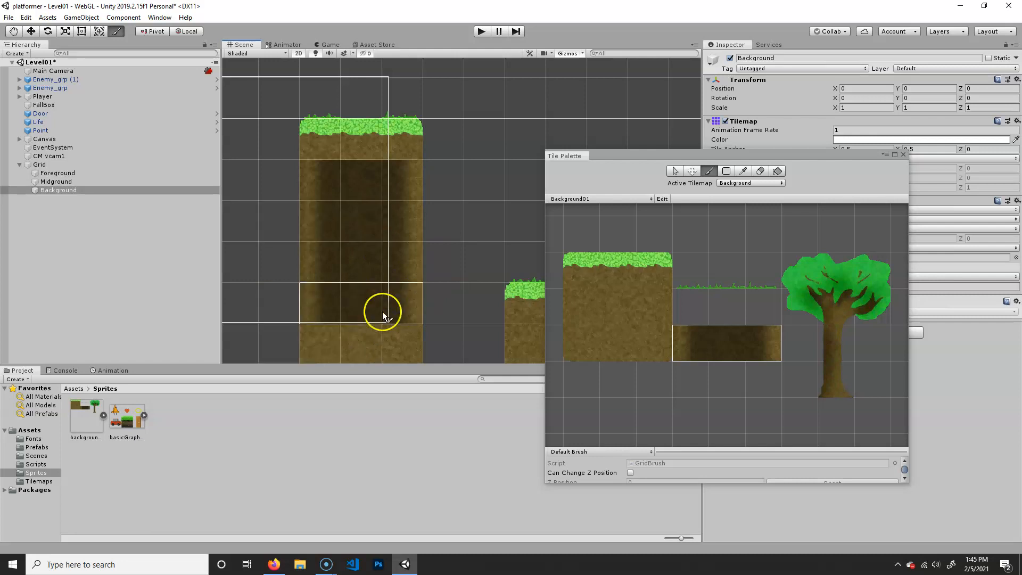
- Try building a tree trunk on the leftmost grass platform from the trunk-base tile and two trunk tiles above it
mouse_move(454, 287)
middle_down()
mouse_move(244, 272)
mouse_move(413, 258)
middle_up()
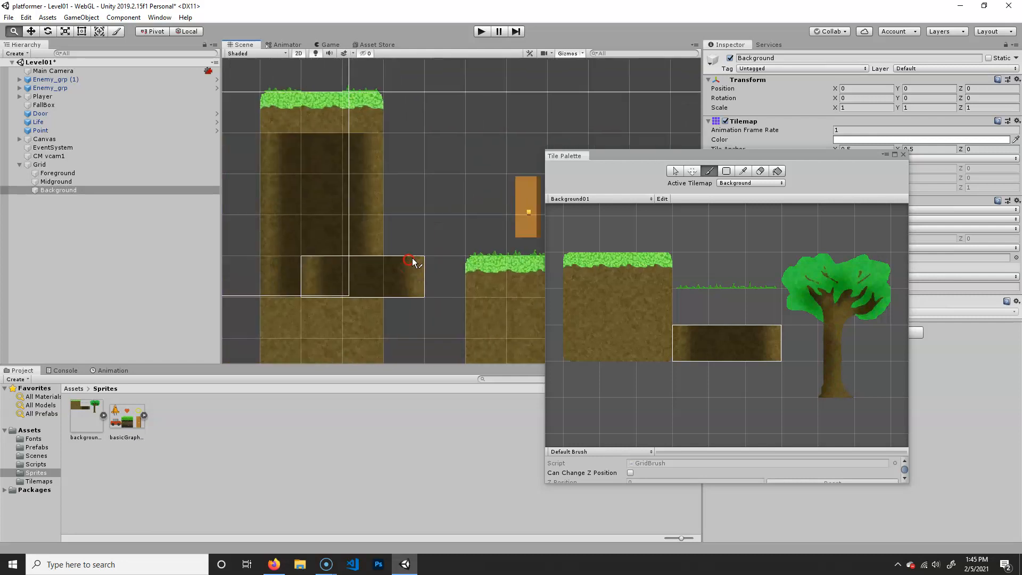
middle_drag(240, 263, 415, 265)
middle_drag(309, 268, 511, 310)
click(334, 301)
middle_drag(334, 301, 401, 300)
click(845, 381)
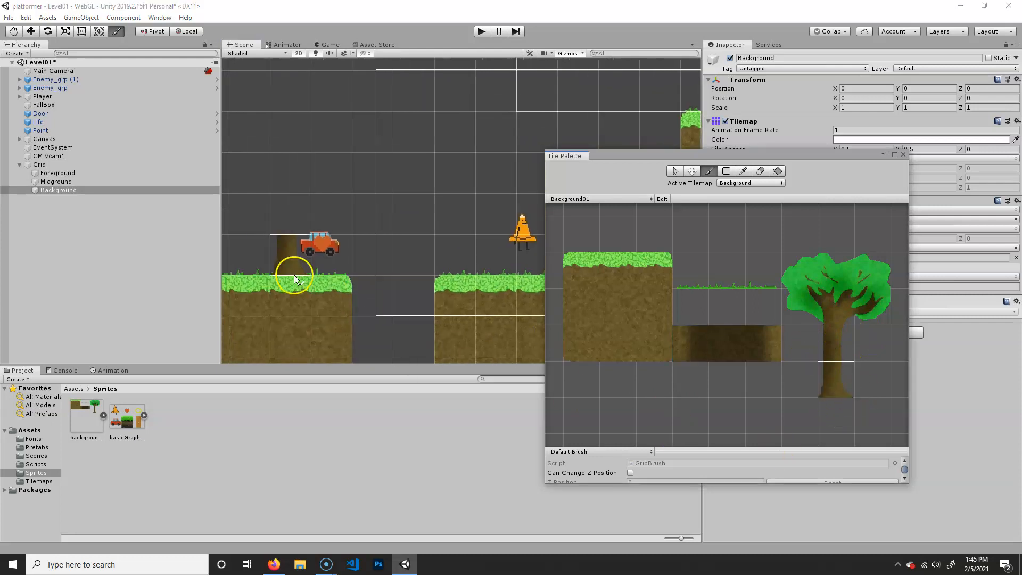
click(289, 257)
click(833, 344)
click(293, 214)
click(301, 175)
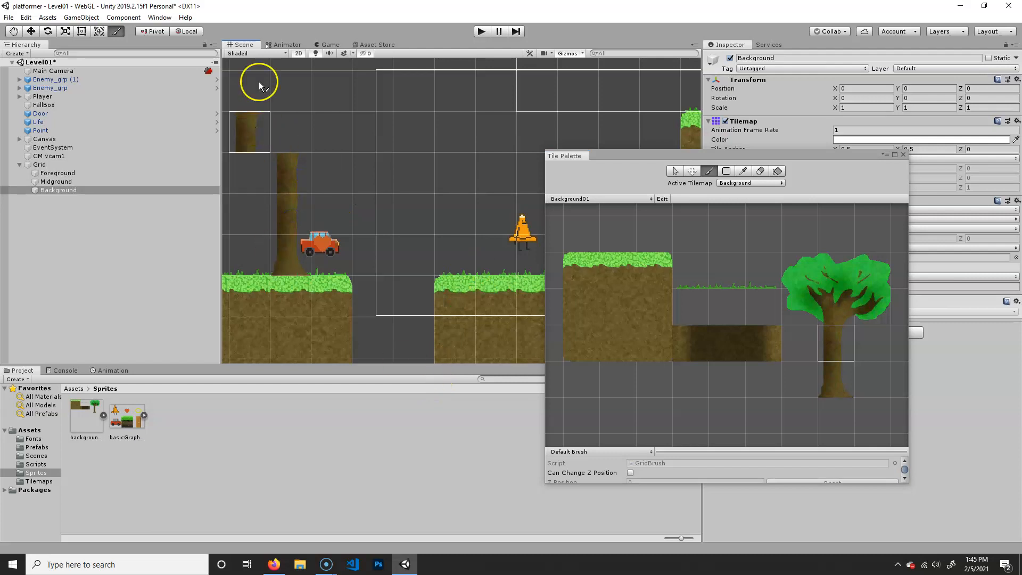
- Pick the complete tree as one brush and stamp it over the existing trunk and at the left end of the same platform
drag(797, 385, 879, 273)
middle_drag(298, 266, 442, 286)
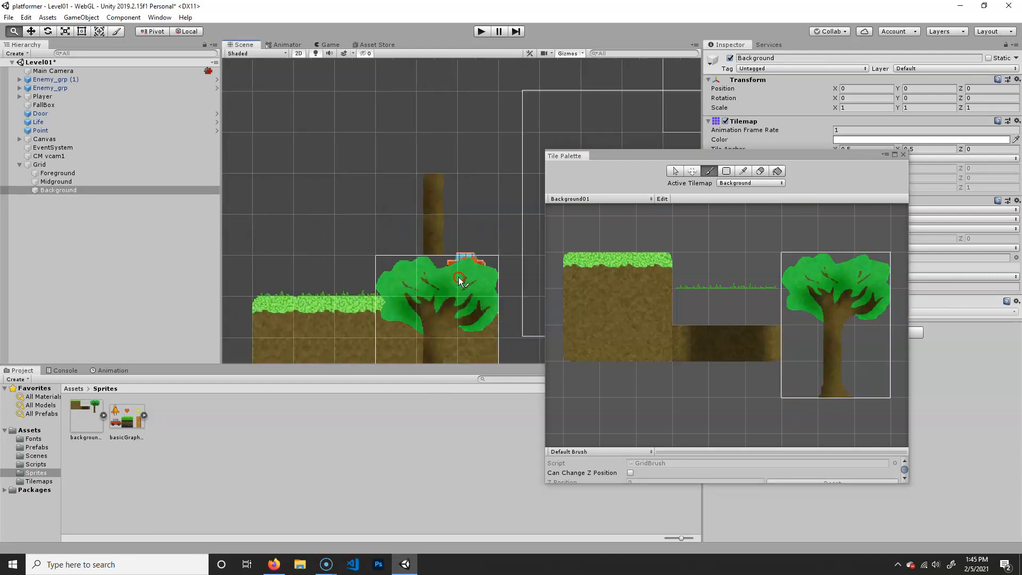
click(474, 134)
mouse_move(415, 225)
middle_down()
mouse_move(399, 217)
mouse_move(443, 211)
middle_up()
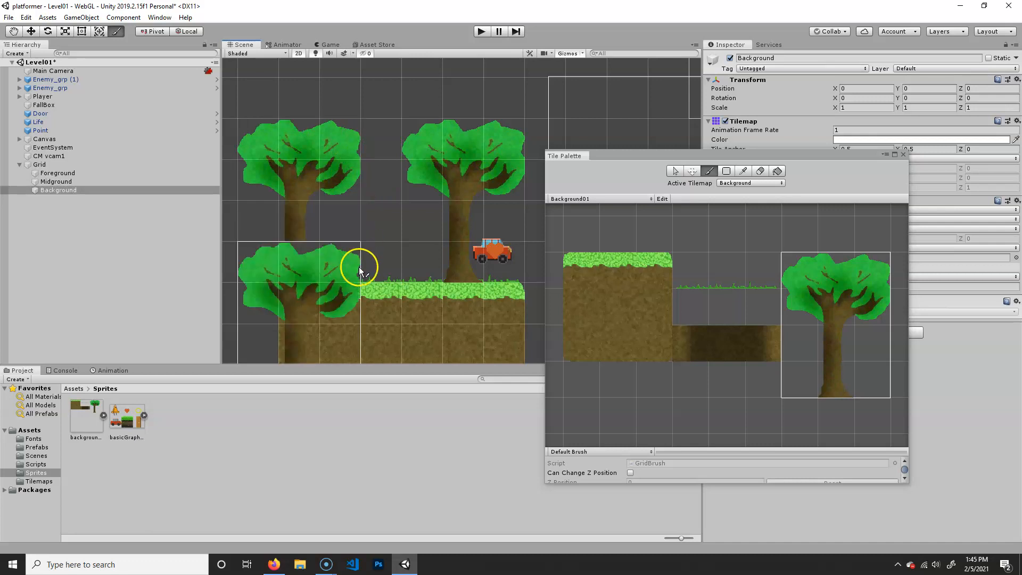
click(383, 137)
- Stamp a complete tree on the player's platform and another on the door's platform
middle_drag(525, 271, 274, 238)
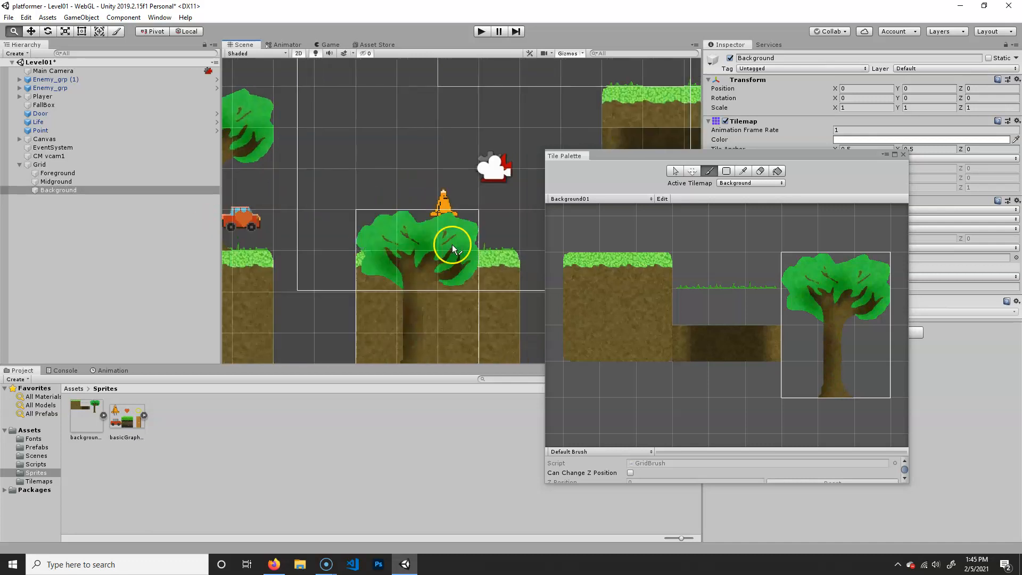
middle_drag(451, 246, 306, 239)
middle_drag(331, 128, 388, 147)
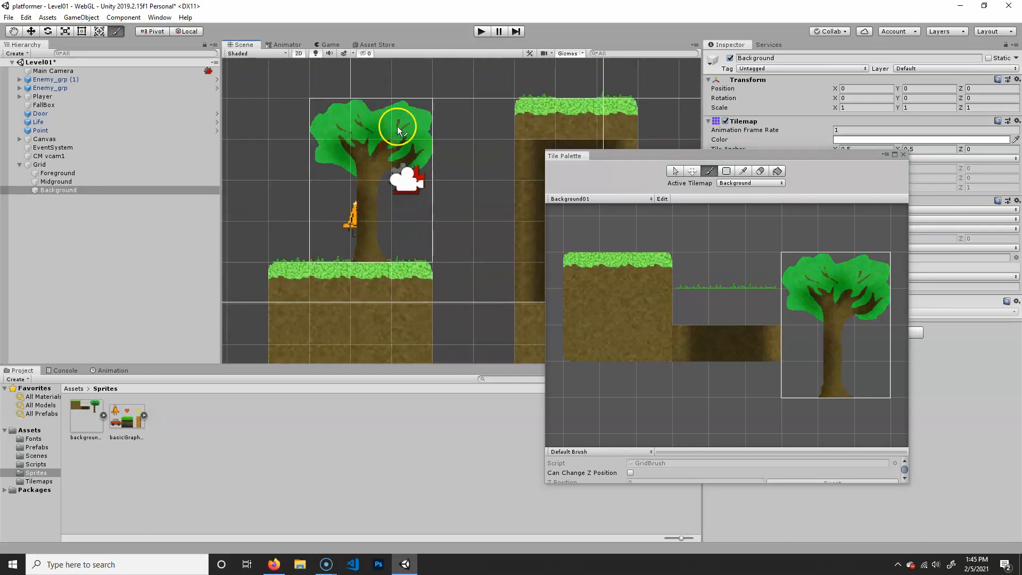
click(358, 126)
middle_drag(522, 298, 309, 277)
mouse_move(463, 255)
middle_down()
mouse_move(274, 244)
mouse_move(251, 266)
middle_up()
click(388, 118)
mouse_move(342, 262)
middle_down()
mouse_move(343, 241)
mouse_move(457, 256)
mouse_move(464, 286)
mouse_move(401, 298)
middle_up()
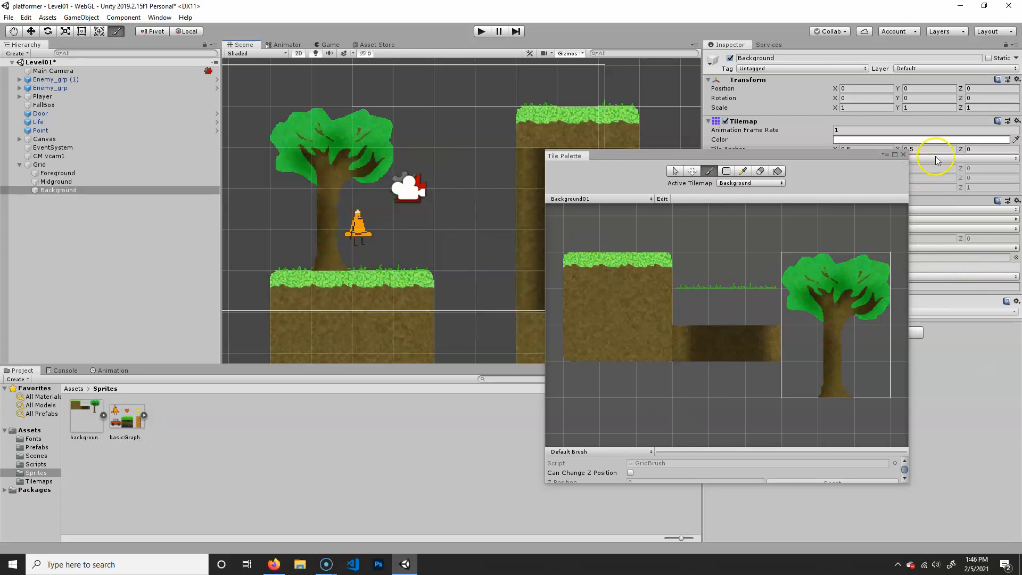
- Close the Tile Palette and look through the Grid object and its Foreground and Background tilemaps
click(904, 153)
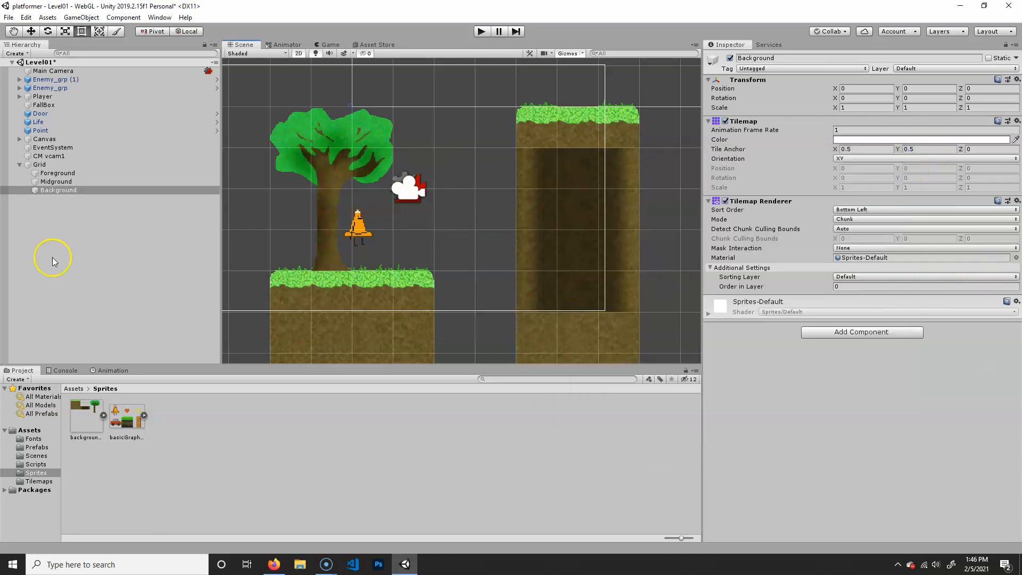
click(54, 164)
click(65, 174)
click(68, 191)
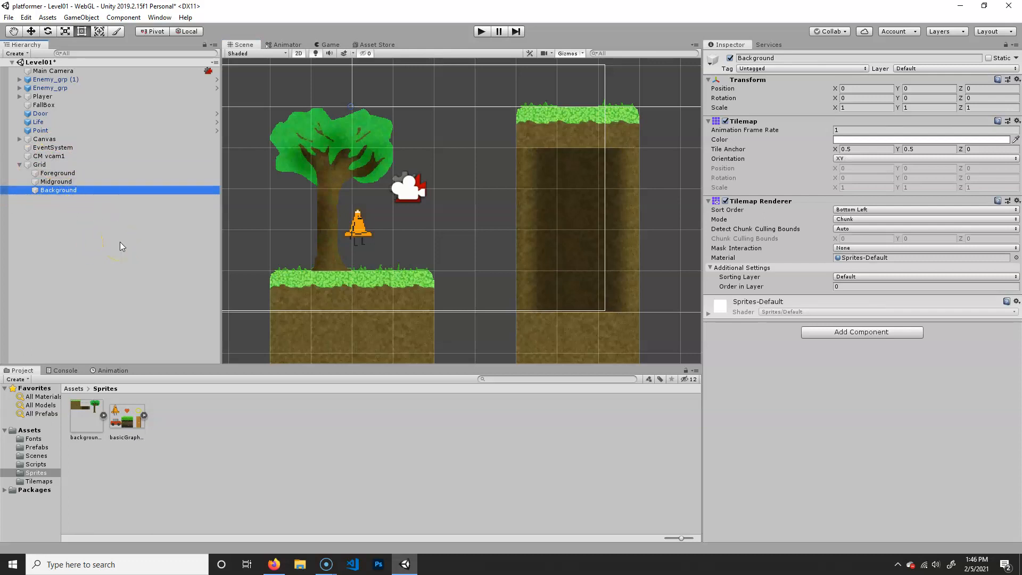
click(59, 190)
- Add a Tilemap Collider 2D component to the Midground tilemap
click(56, 182)
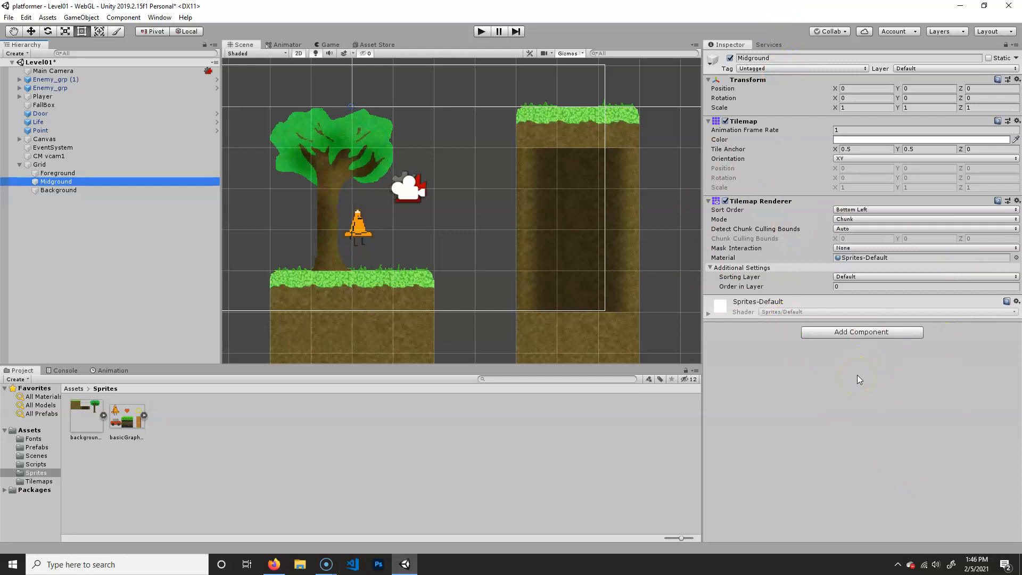
click(875, 332)
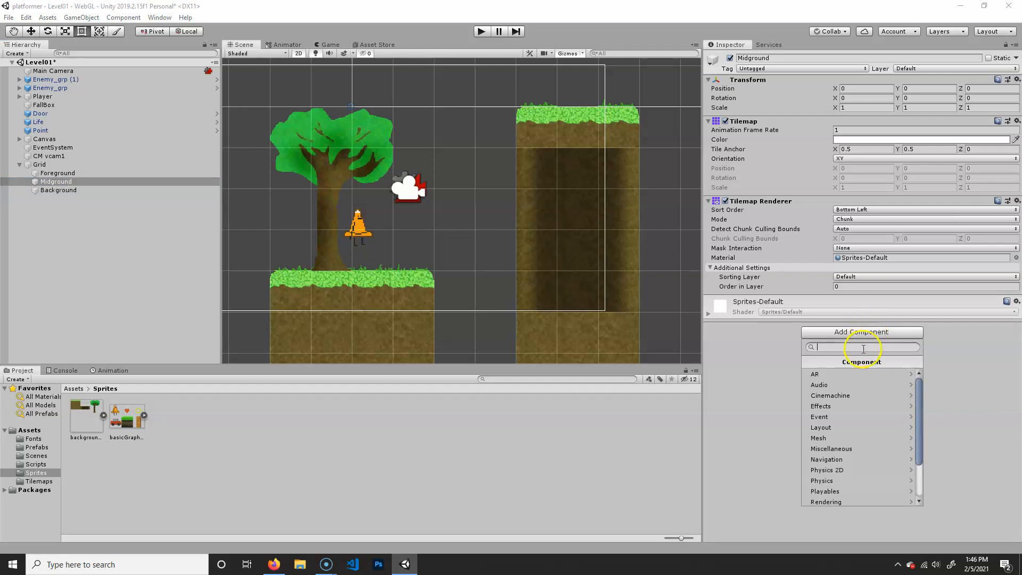
text(tile)
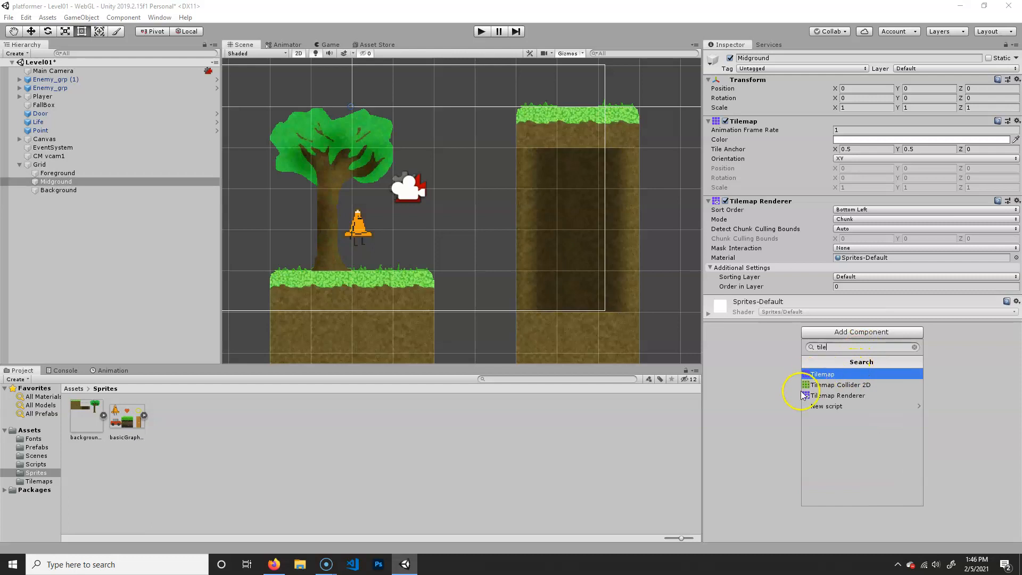
click(831, 387)
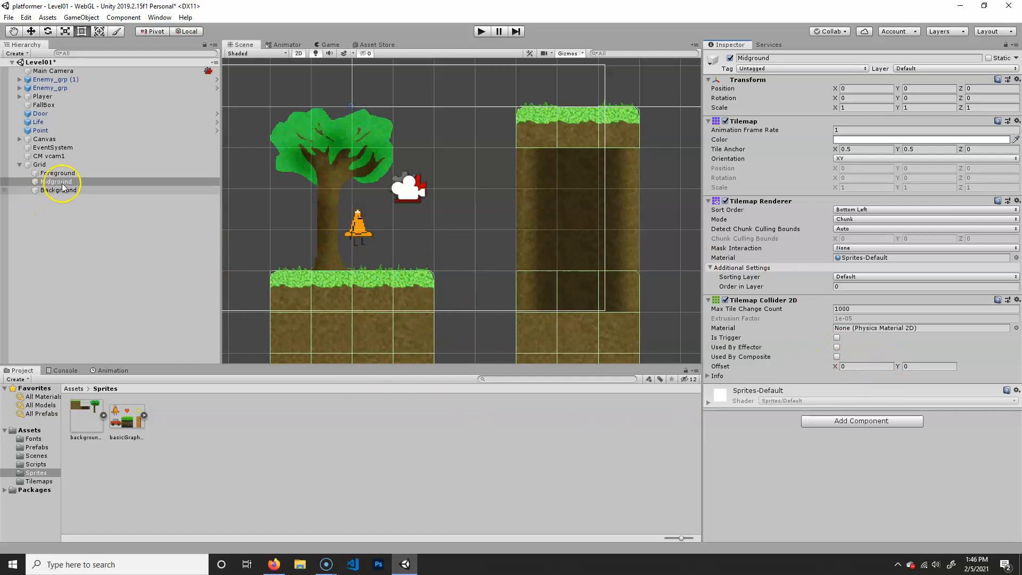
- Examine the collider outlines along the edges and tile boundaries of the ground platforms
alt+right_drag(405, 299, 381, 260)
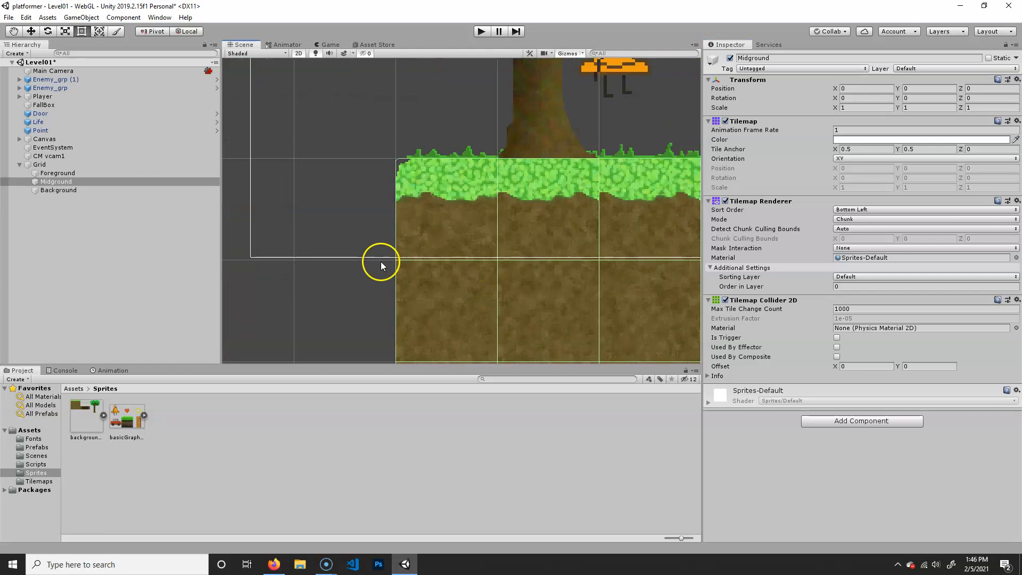
middle_drag(609, 258, 446, 240)
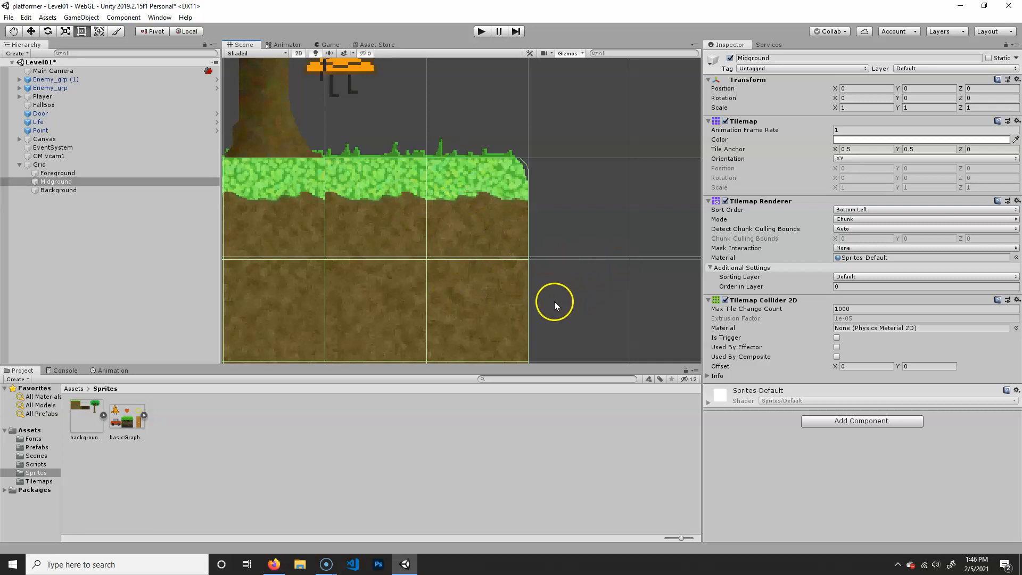
alt+right_drag(588, 255, 523, 225)
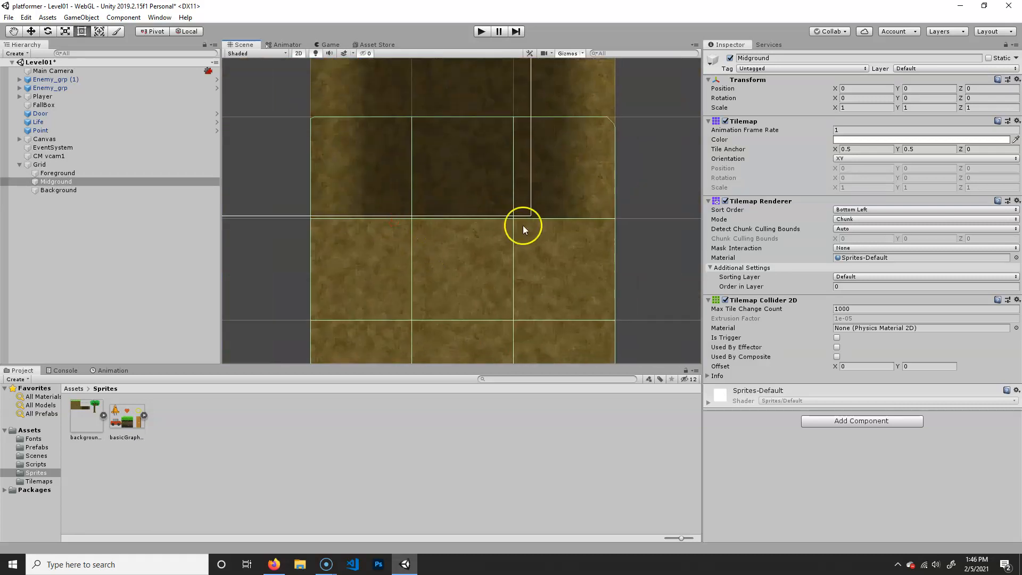
middle_drag(419, 161, 401, 248)
middle_drag(499, 283, 408, 280)
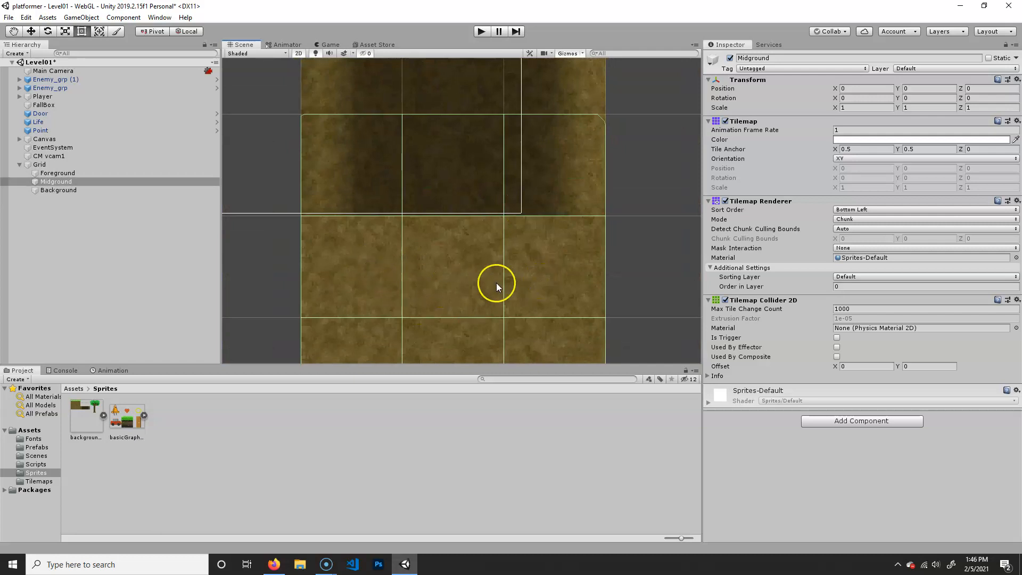
alt+right_drag(458, 269, 424, 261)
- Add a Composite Collider 2D to the Midground tilemap and enable Used By Composite on its Tilemap Collider 2D
click(857, 421)
text(tile)
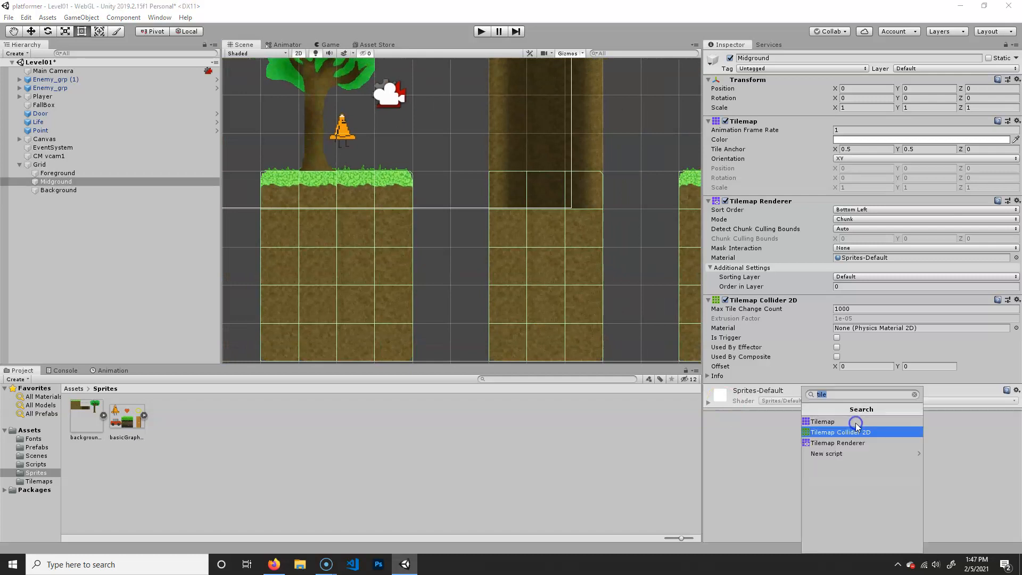
key(BackSpace)
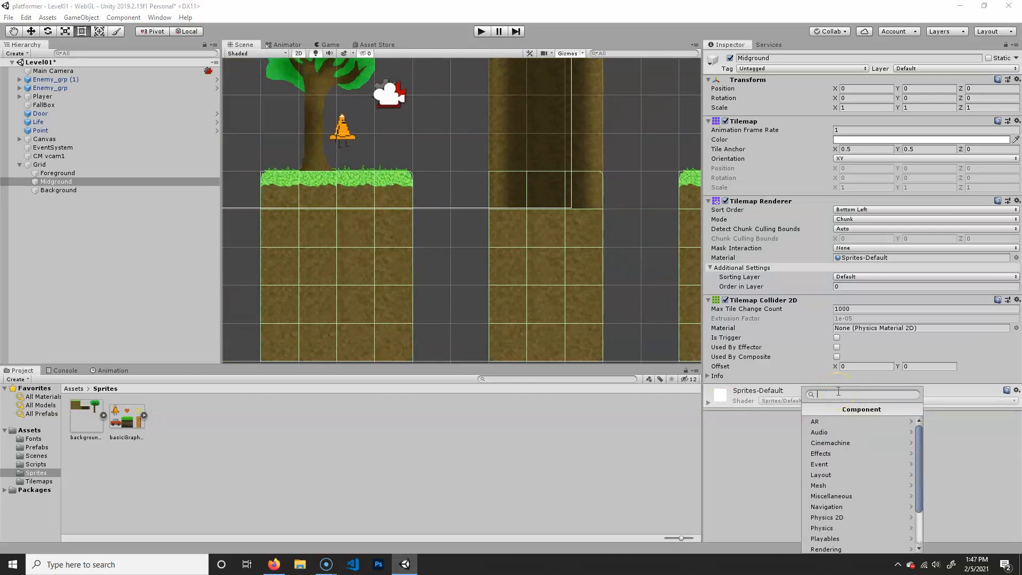
text(comp)
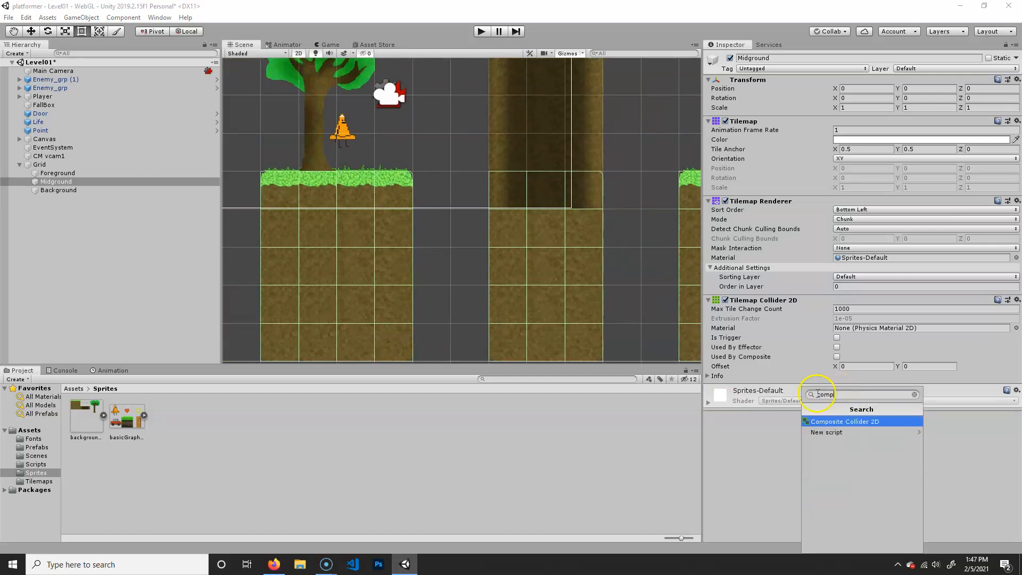
click(879, 424)
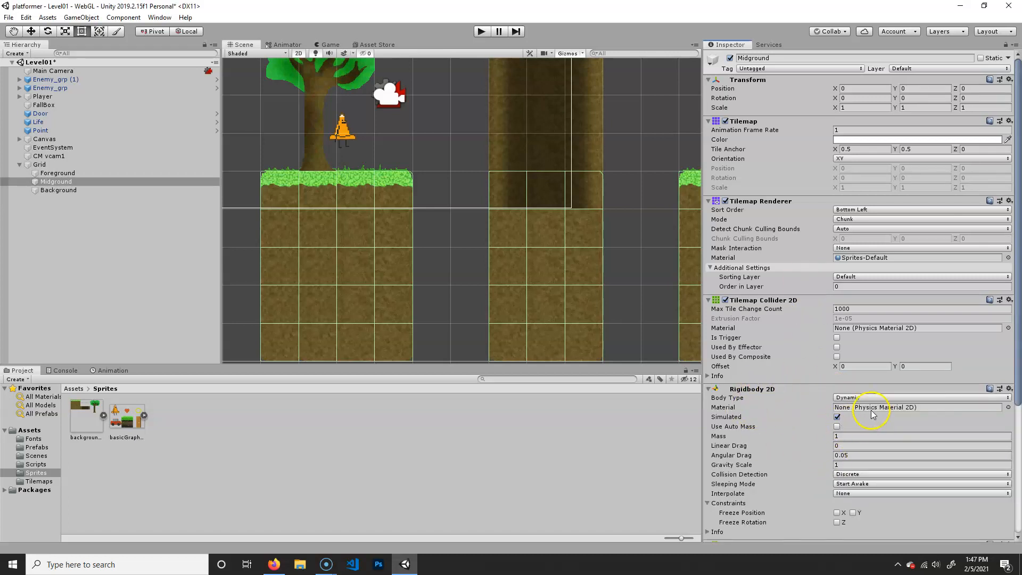
scroll(841, 420, down, 5)
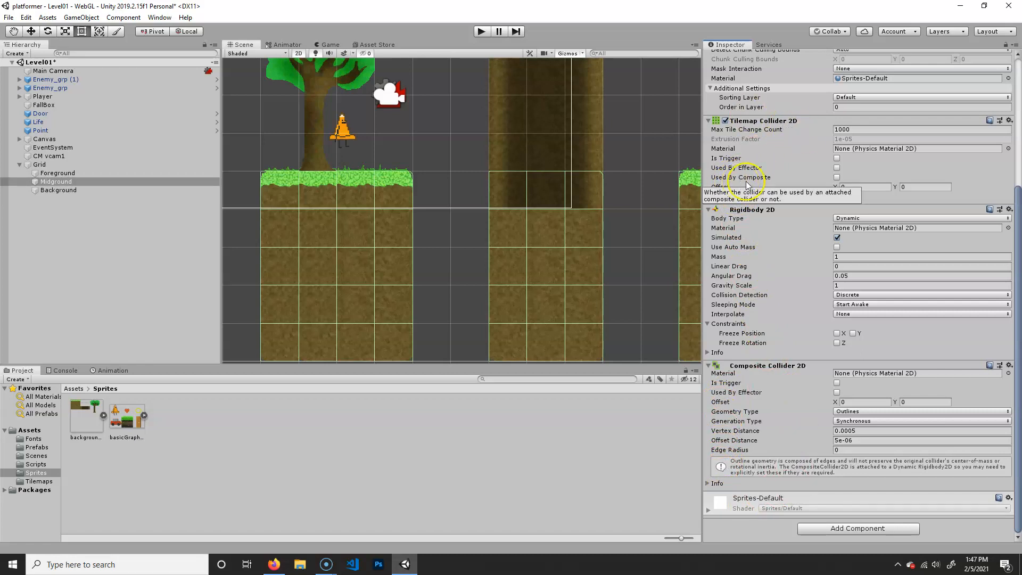
click(836, 177)
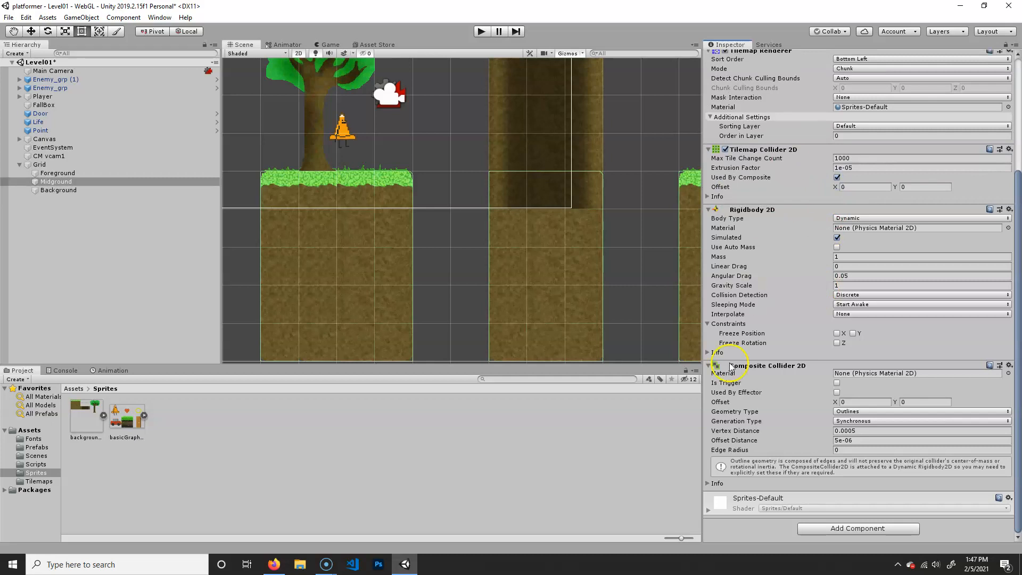
- Check the merged collider outlines around the platforms and set the Midground's Rigidbody 2D body type to Static
scroll(488, 209, up, 6)
middle_drag(457, 246, 523, 179)
middle_drag(413, 262, 495, 251)
scroll(621, 325, down, 5)
scroll(548, 244, down, 2)
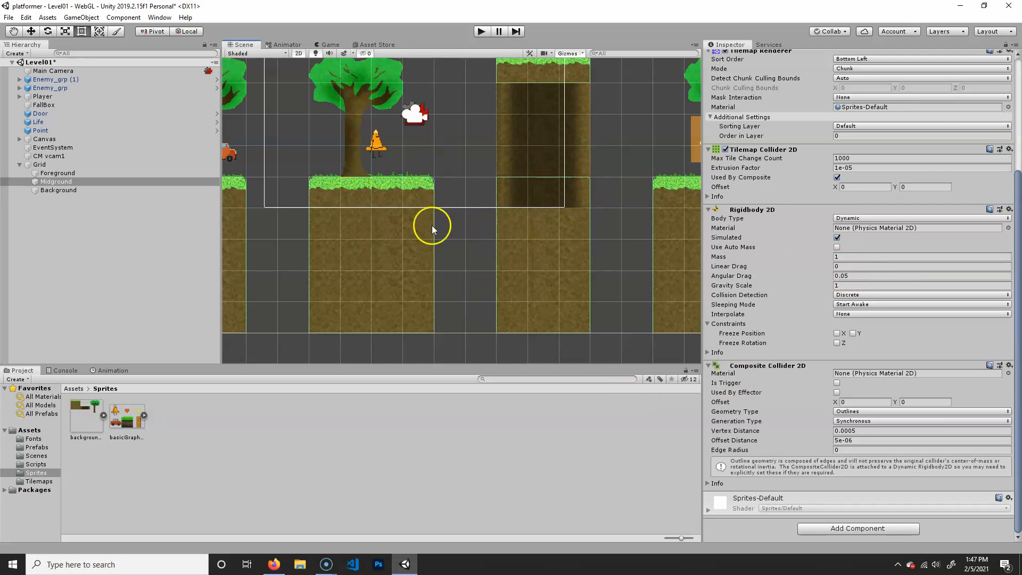
click(888, 218)
click(880, 253)
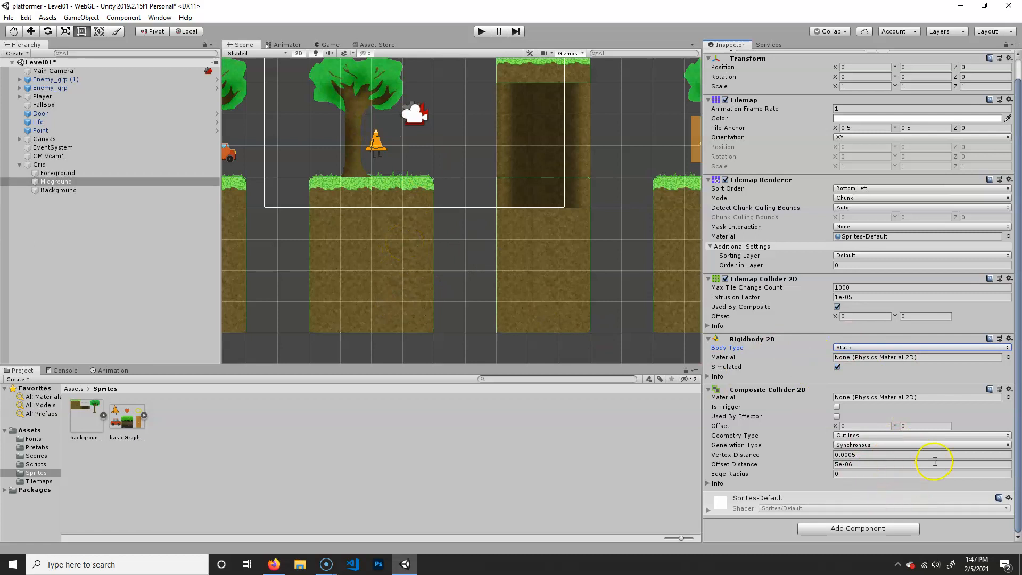
- Play-test the level by walking the player along the starting platform, and stop the game
click(480, 31)
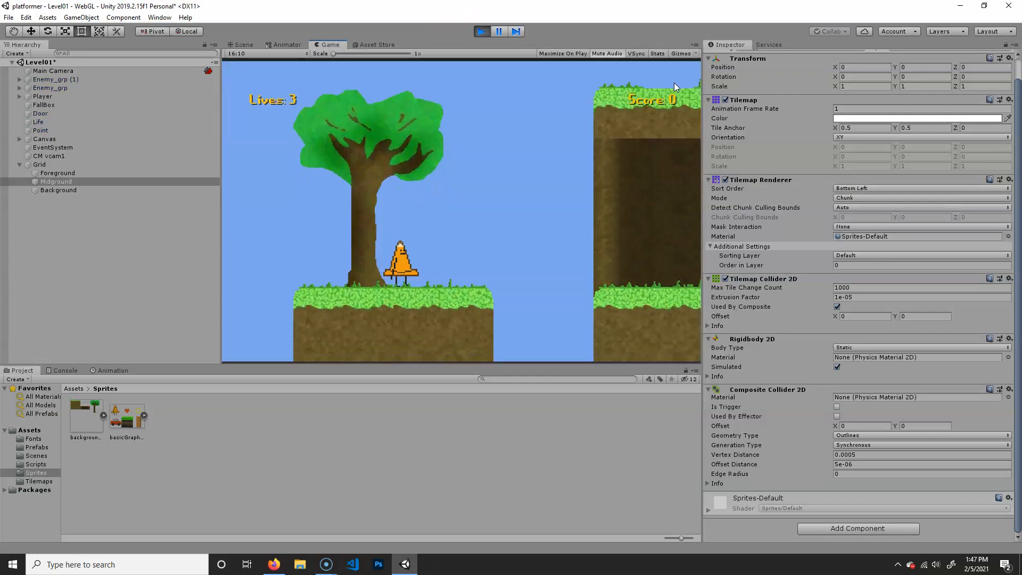
key(Right)
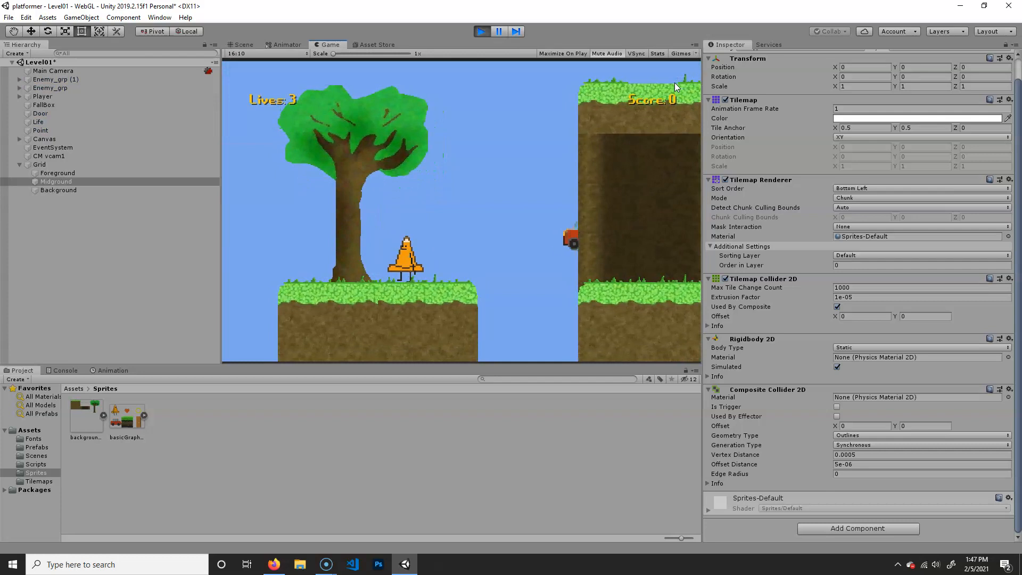
click(482, 31)
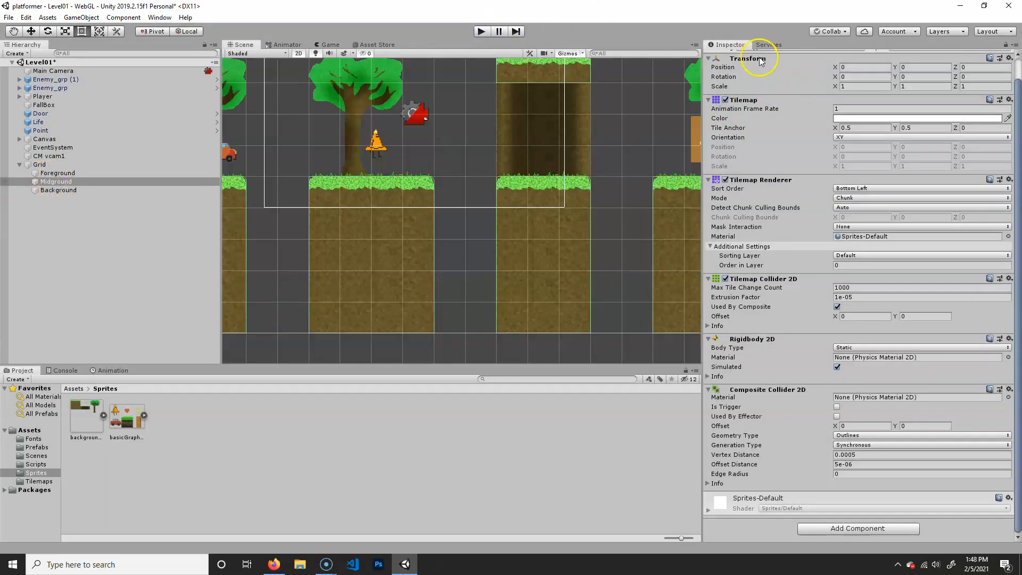
- Tag the Midground tilemap as Ground
scroll(804, 236, up, 2)
click(789, 69)
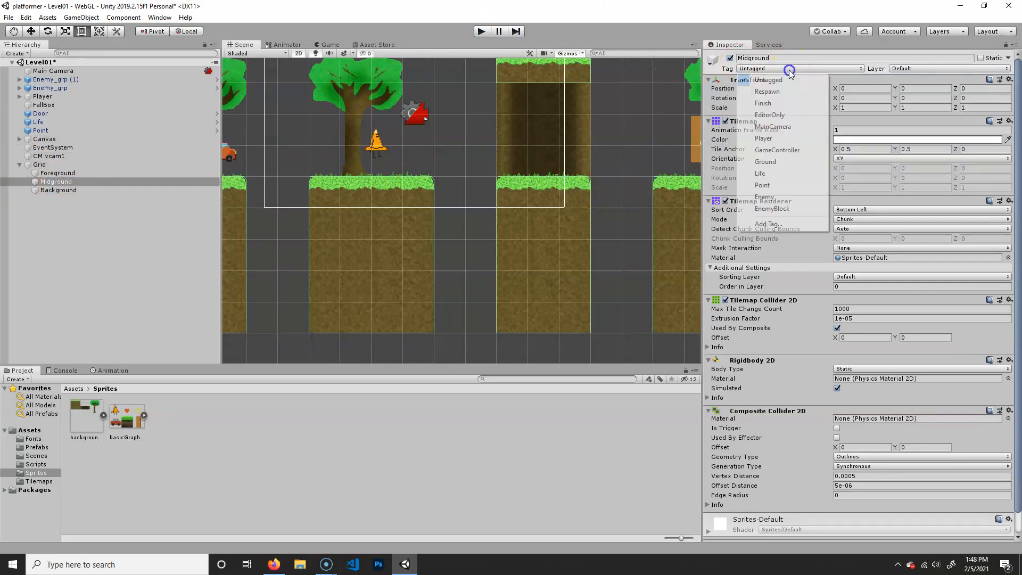
click(781, 162)
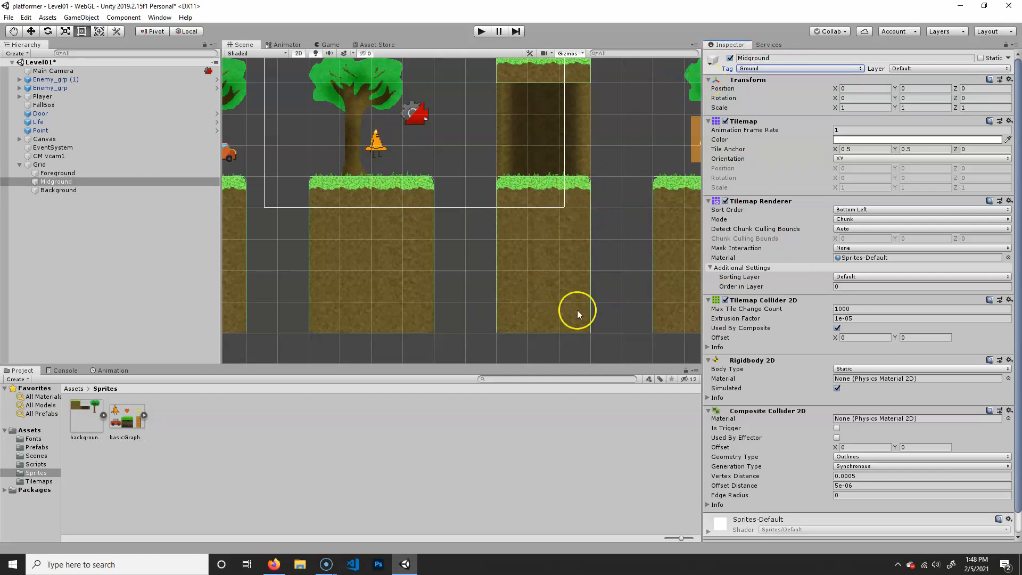
- Inspect the platforms in the scene and compare the Z positions of the Background and Foreground tilemaps and the Grid
middle_drag(343, 193, 408, 235)
middle_drag(583, 243, 359, 218)
scroll(447, 219, up, 2)
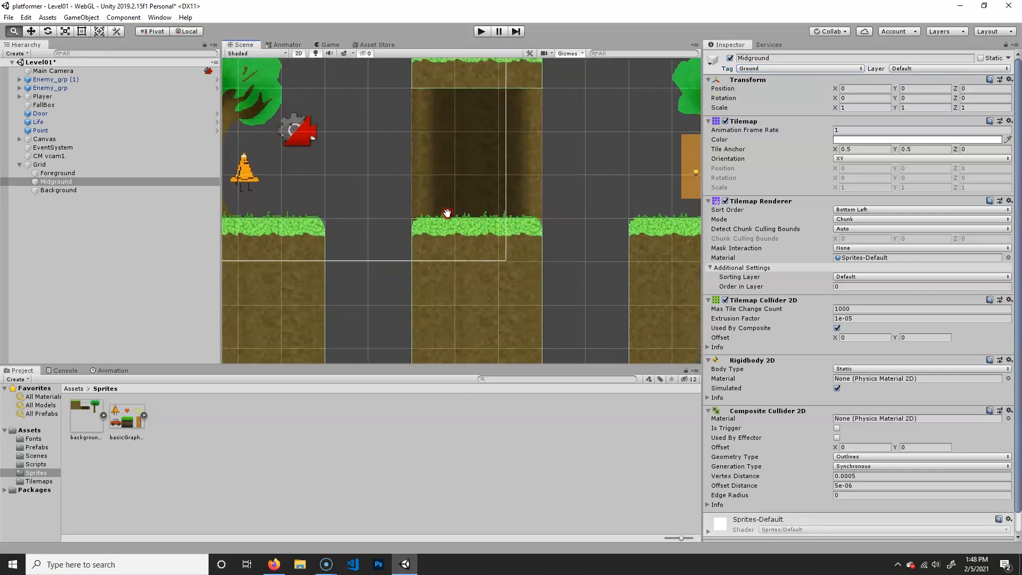
click(60, 190)
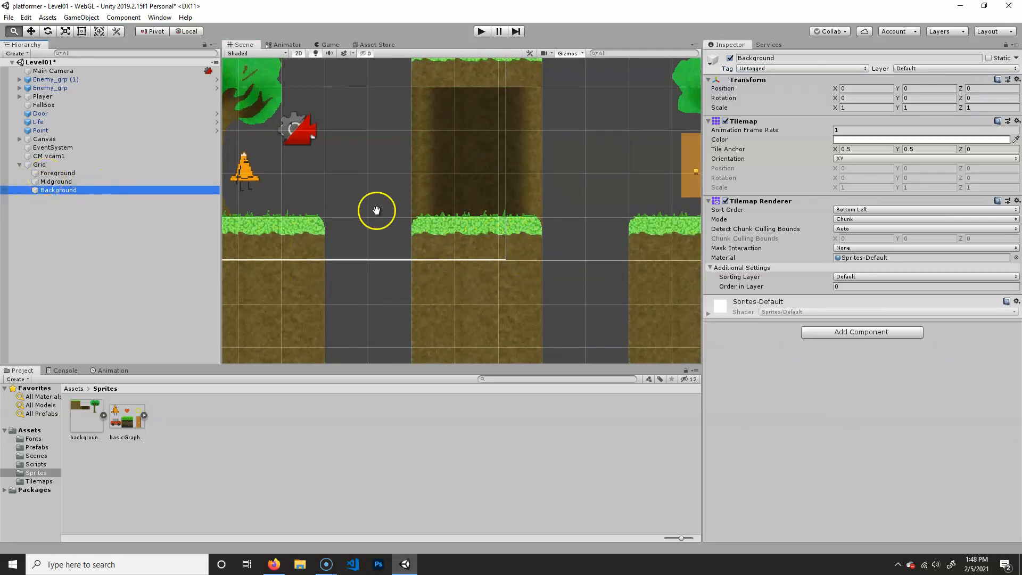
middle_drag(374, 210, 497, 255)
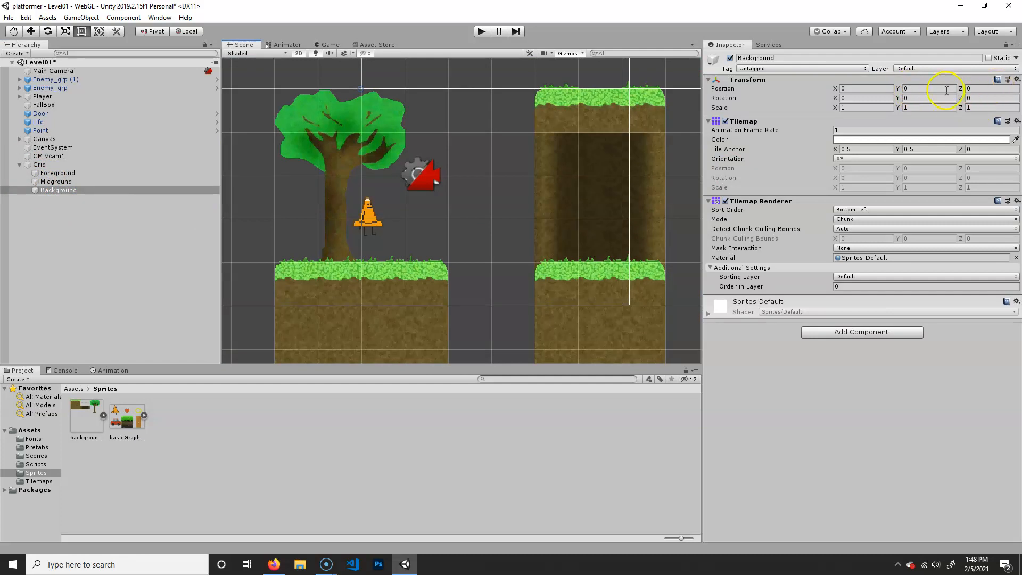
click(57, 173)
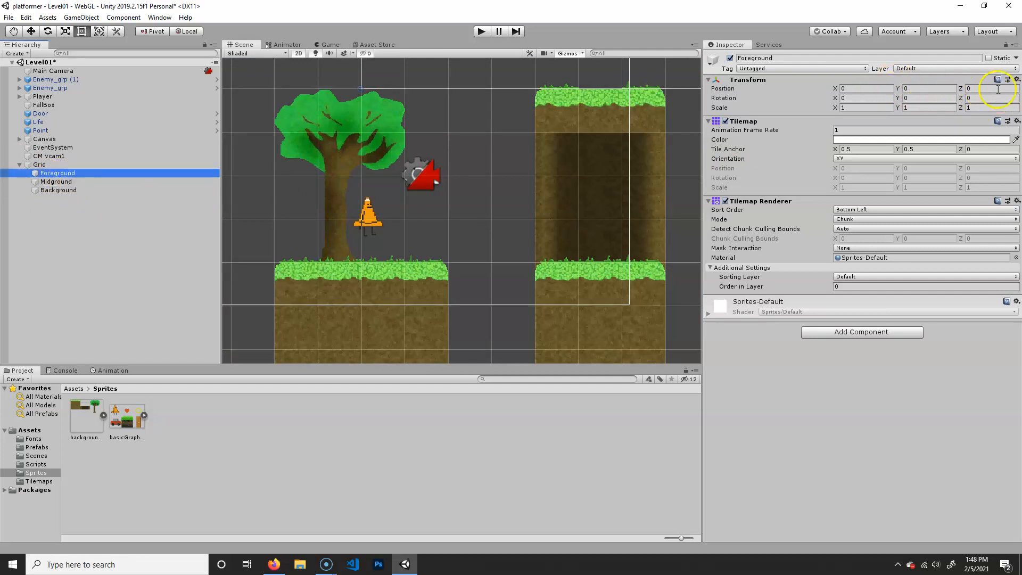
click(59, 165)
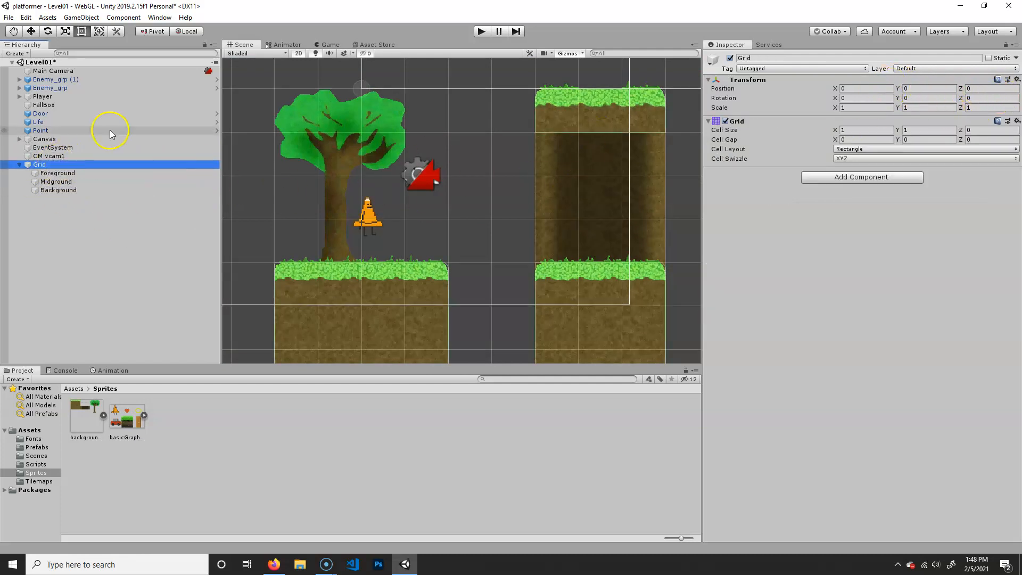
- Inspect the transform positions of the Point, Player, Main Camera, both enemy groups and the FallBox
click(53, 148)
click(41, 130)
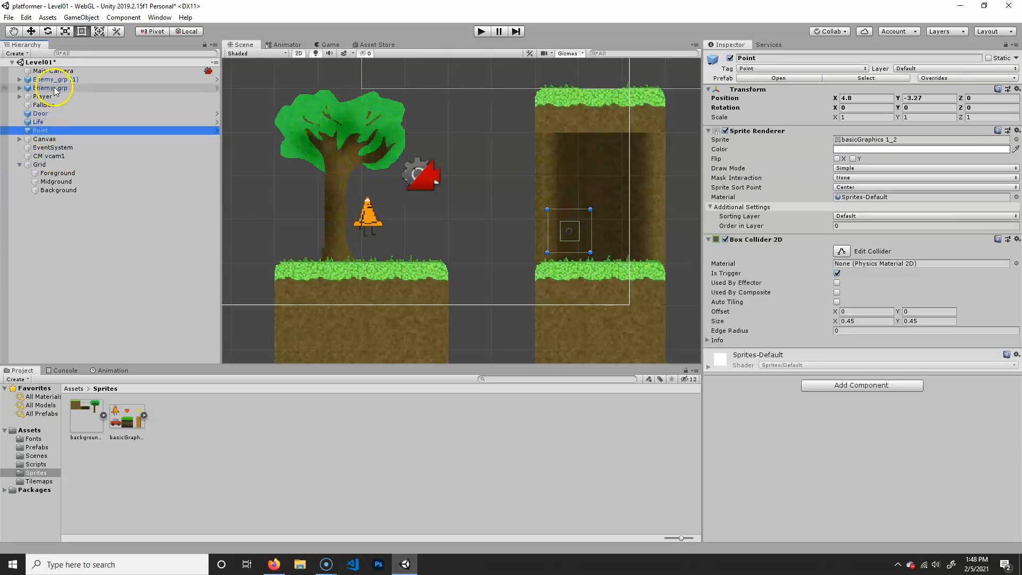
click(53, 95)
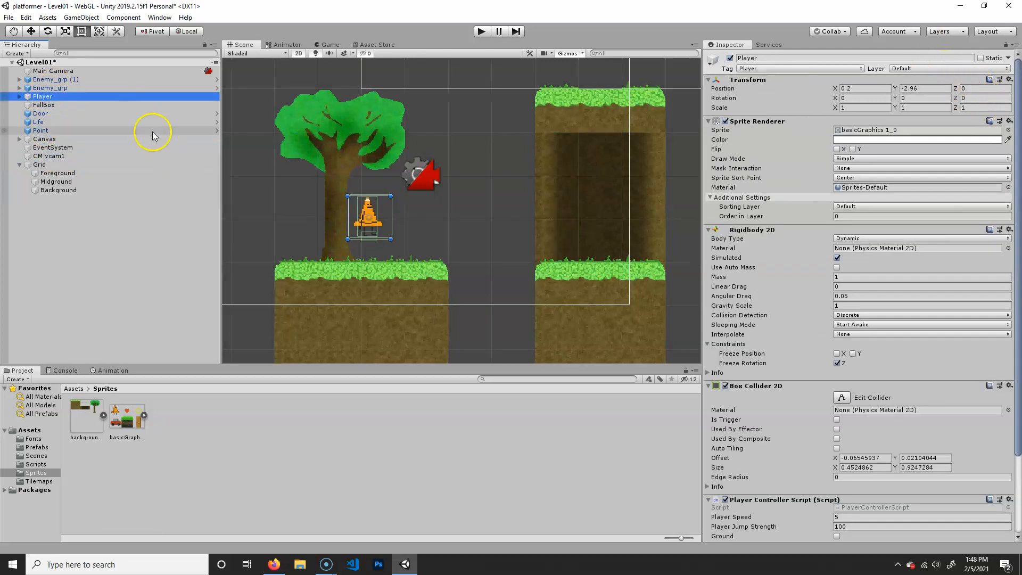
click(54, 70)
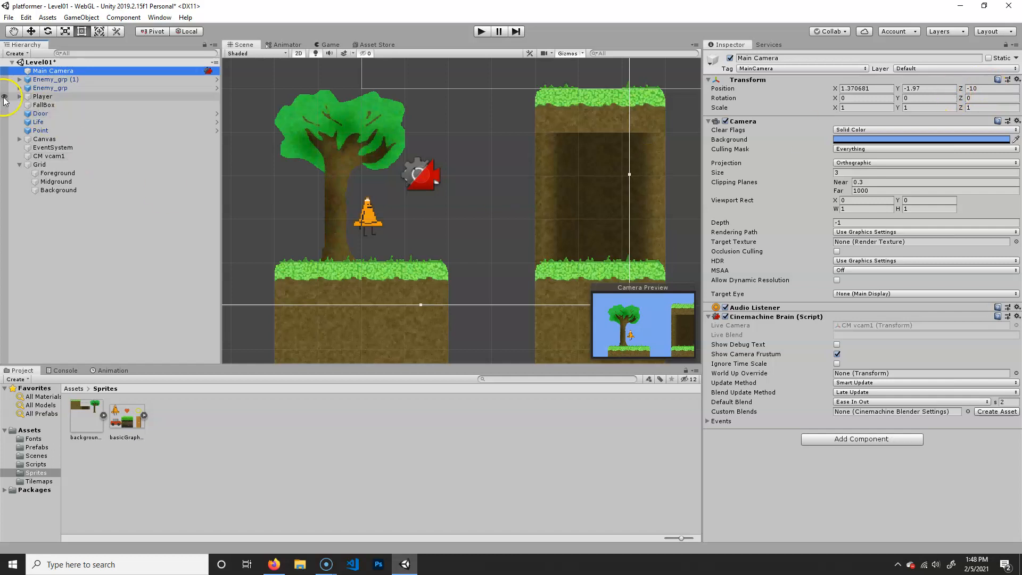
click(51, 80)
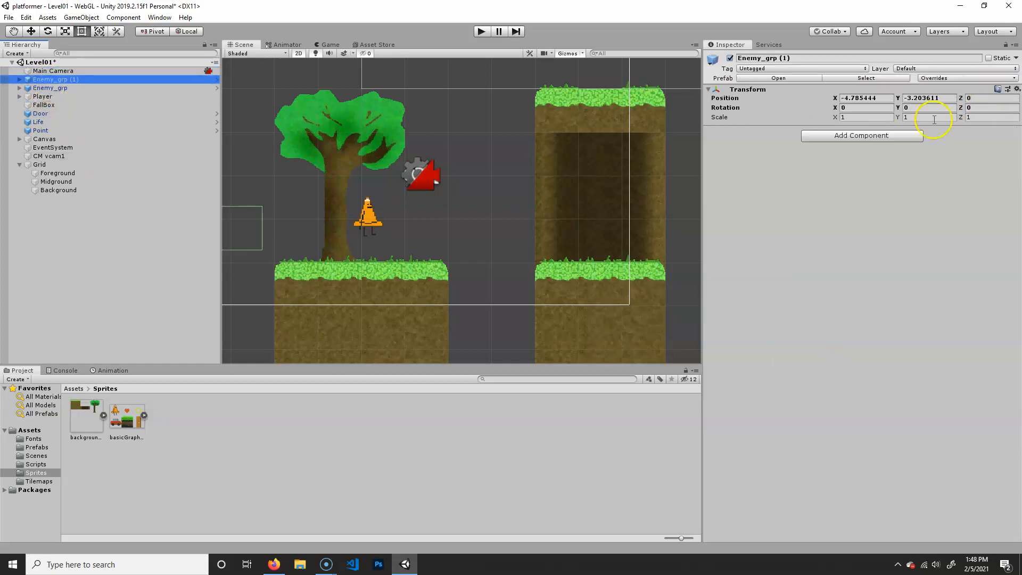
click(79, 89)
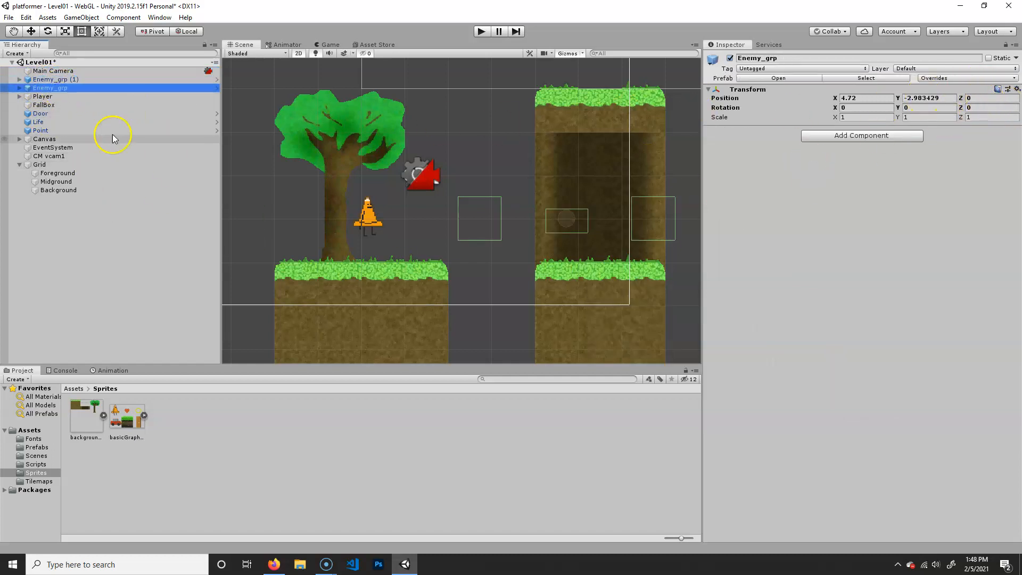
drag(68, 90, 68, 108)
click(53, 105)
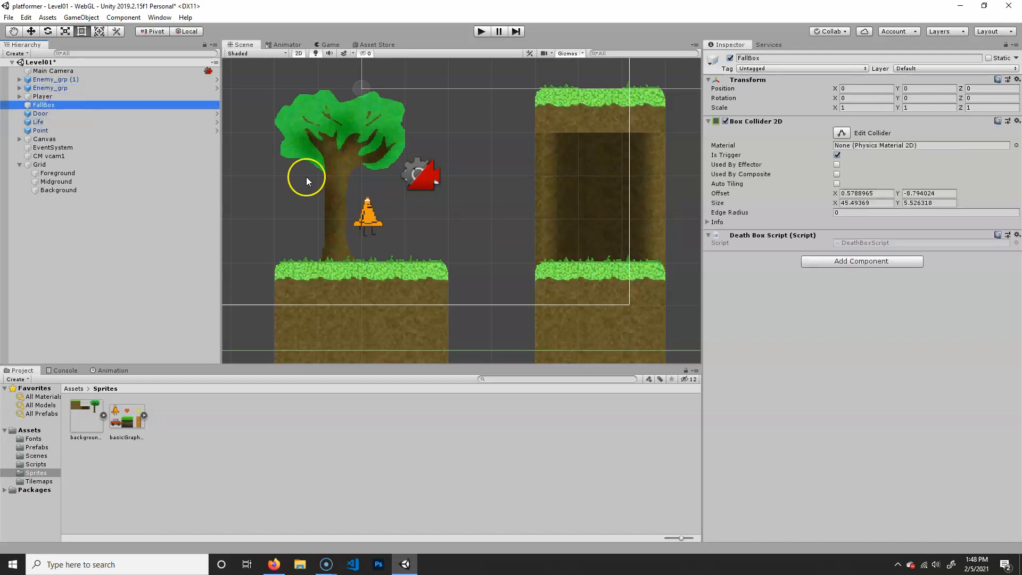
alt+right_drag(458, 285, 464, 216)
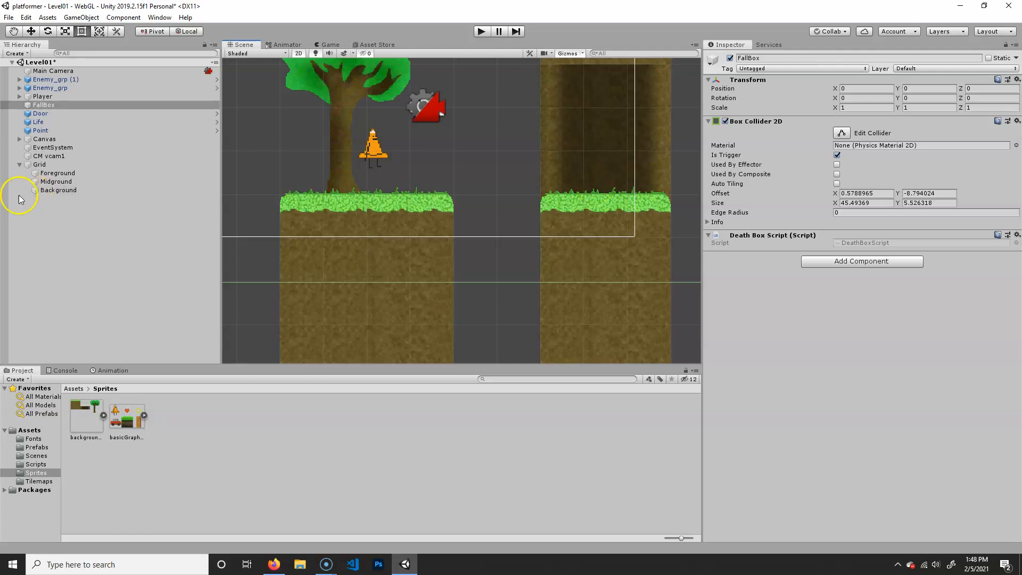
click(43, 97)
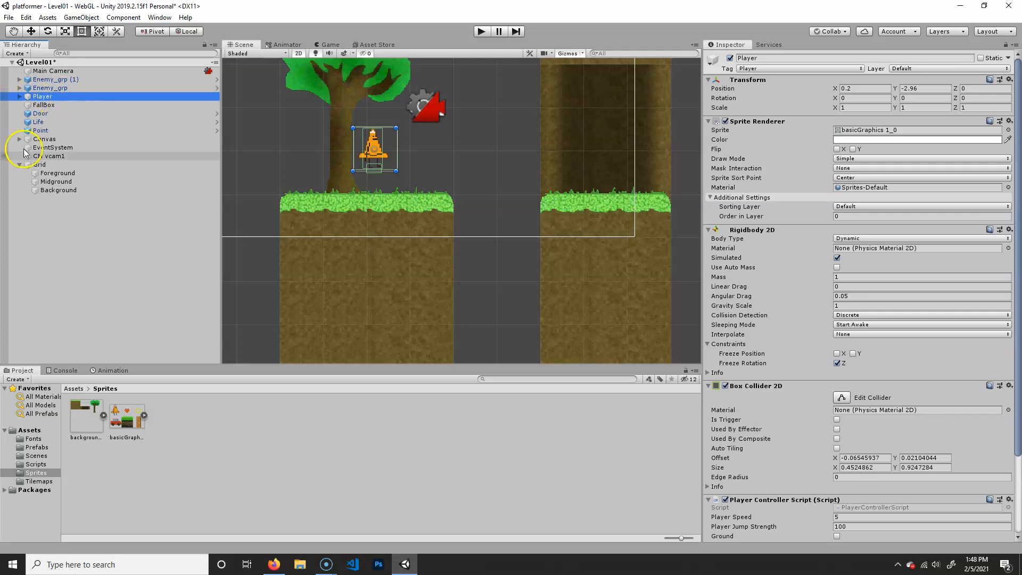
click(43, 164)
- Starting from the Midground's sorting layer setting, add three sorting layers named Foreground, Midground and Background
click(63, 182)
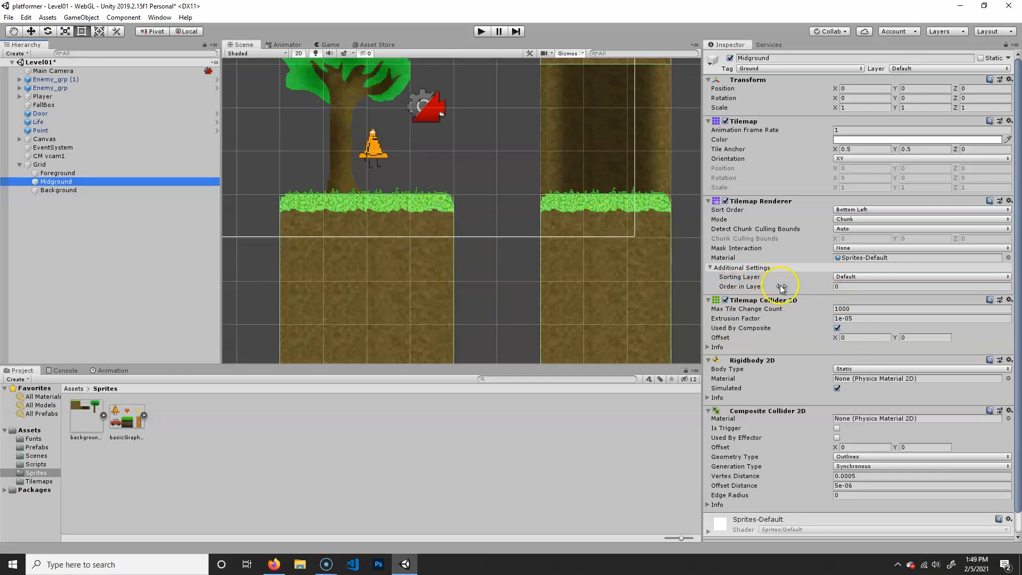
click(899, 278)
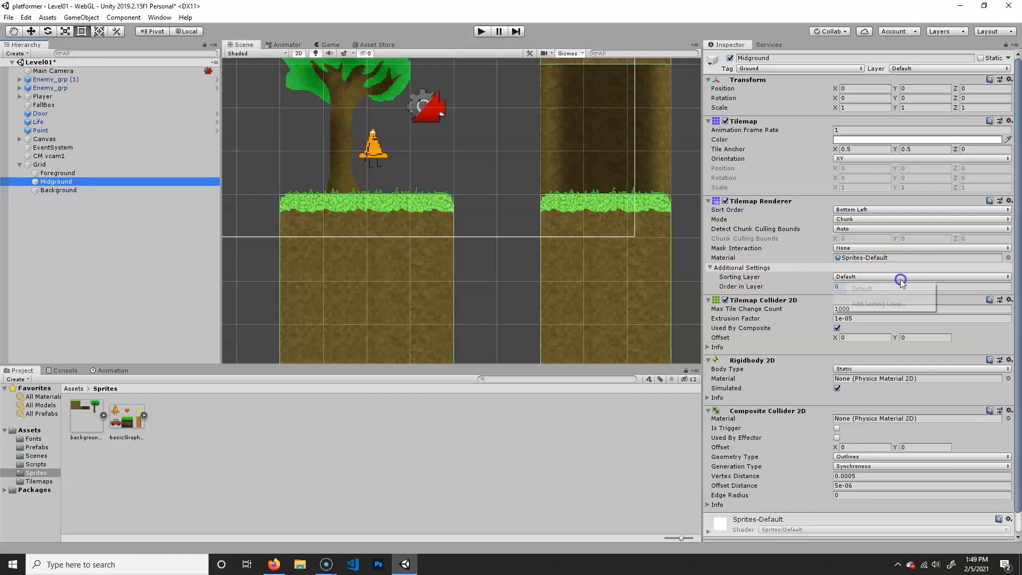
click(894, 309)
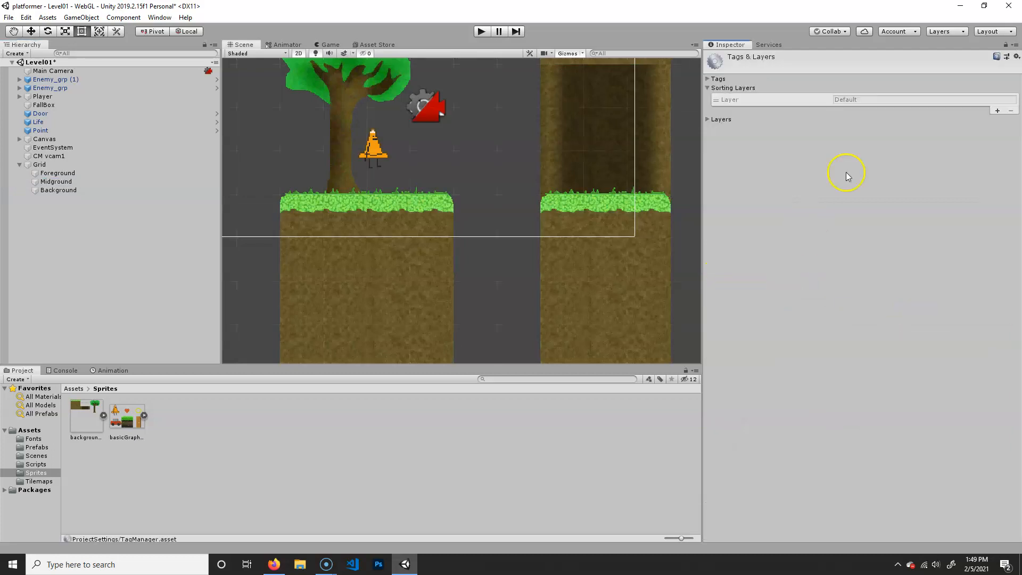
click(997, 111)
click(922, 108)
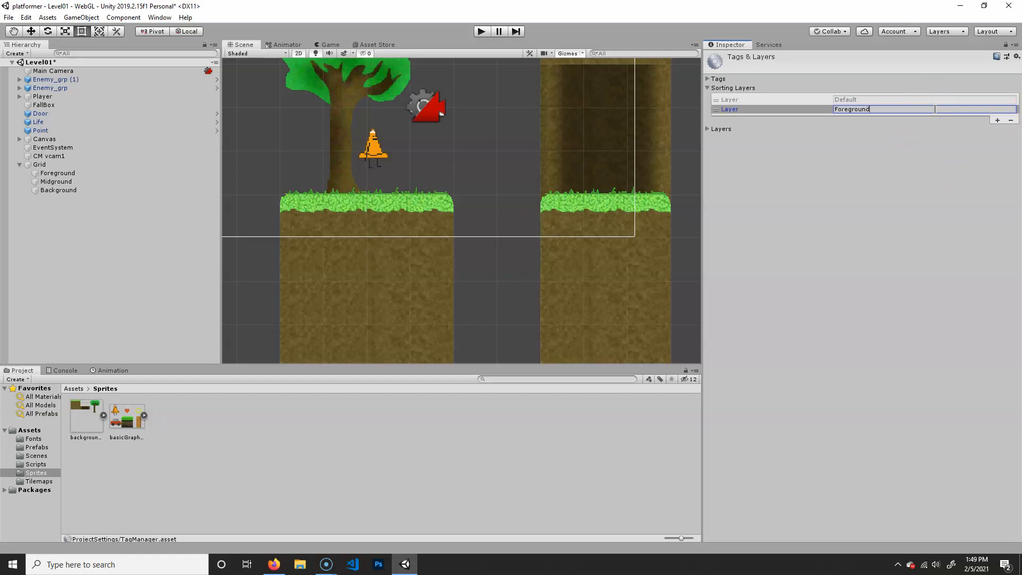
click(998, 119)
click(878, 119)
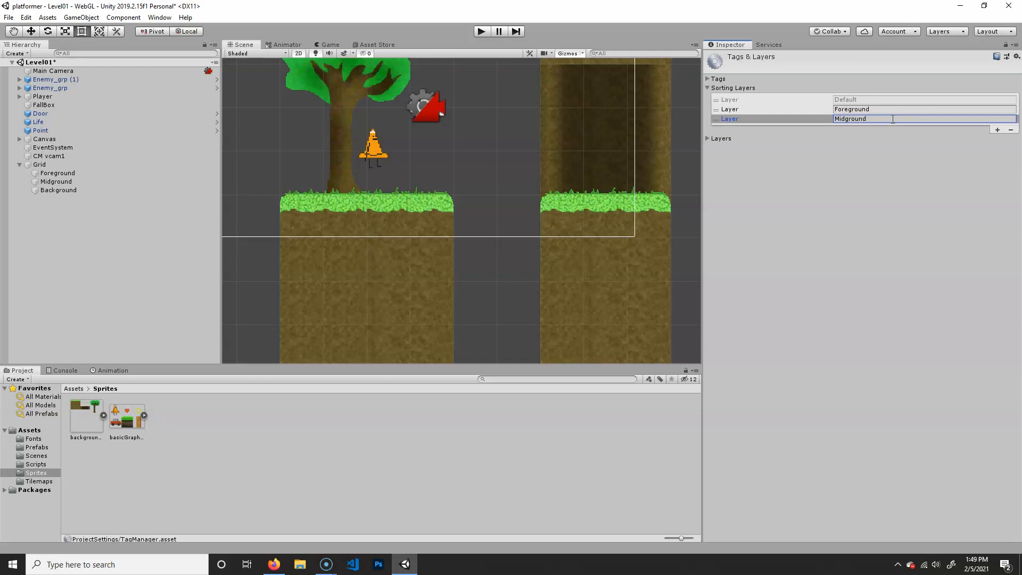
click(997, 131)
click(868, 128)
text(Back)
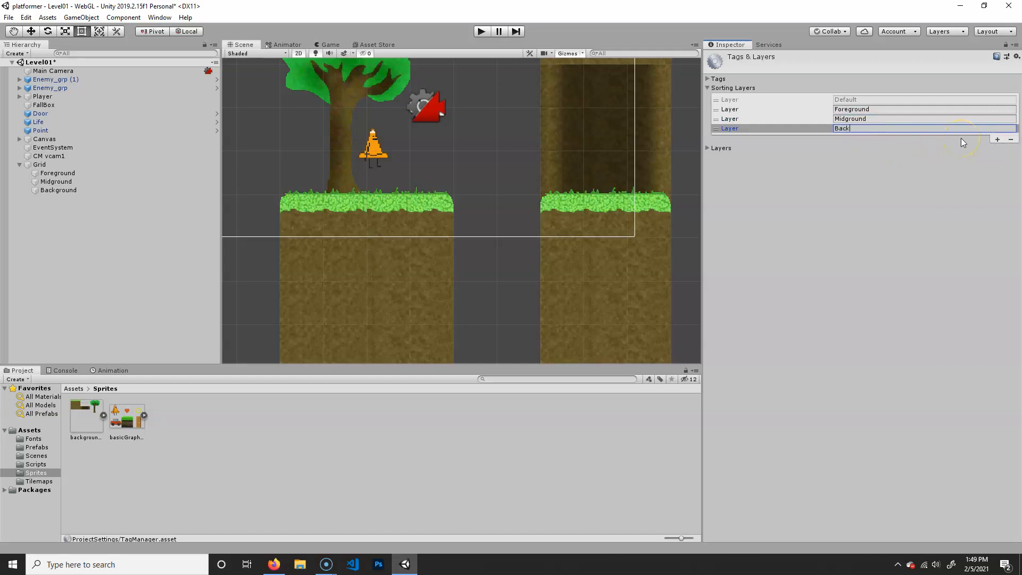
text(ground)
- Assign the Player sprite to the Midground sorting layer
click(70, 258)
click(43, 97)
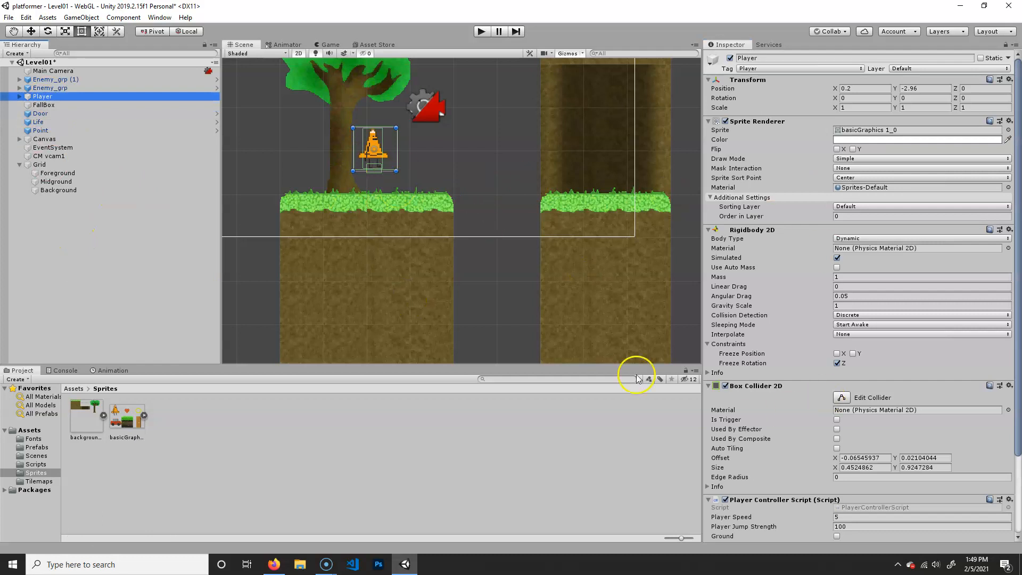
scroll(900, 439, down, 3)
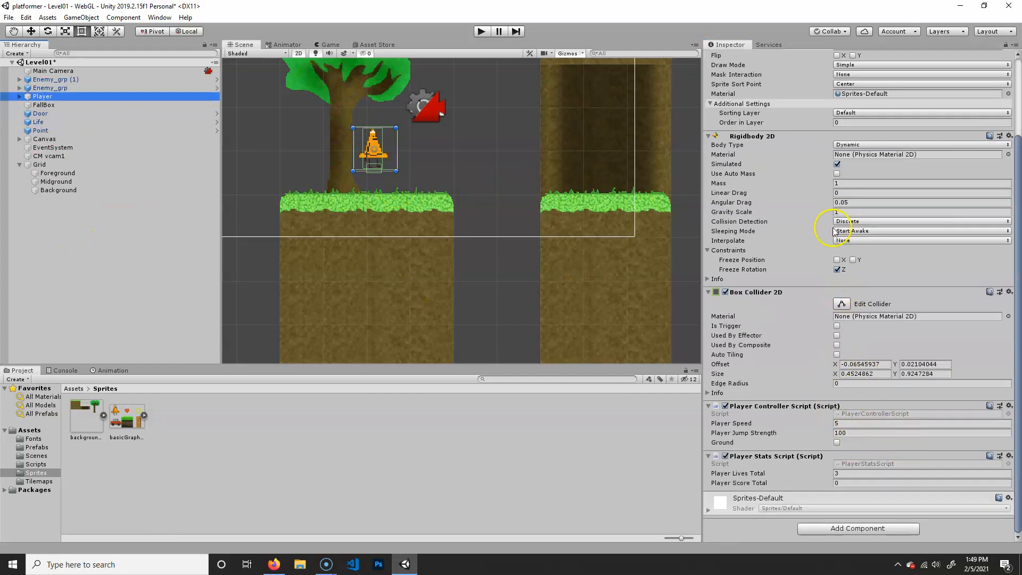
scroll(868, 160, up, 3)
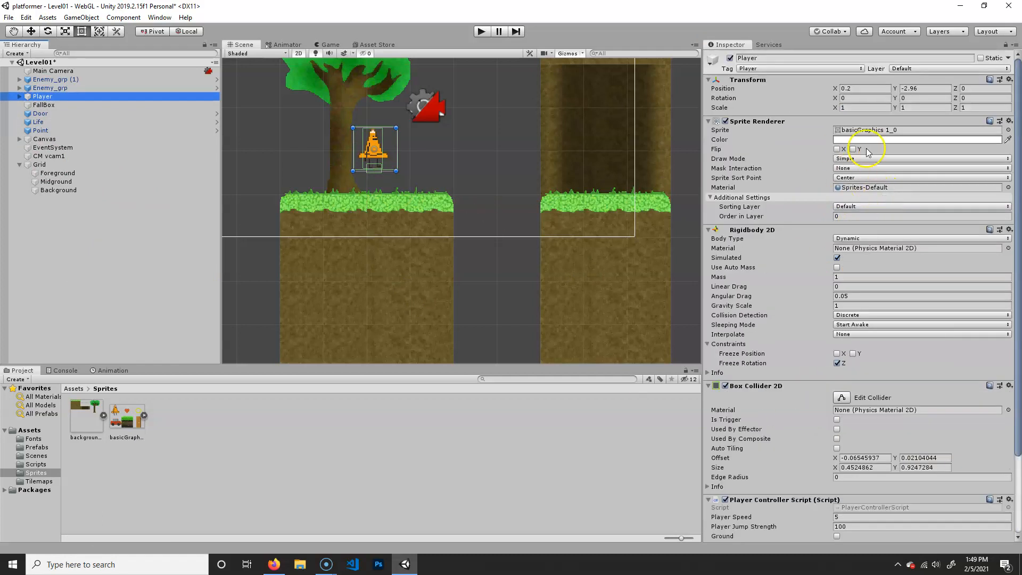
click(868, 206)
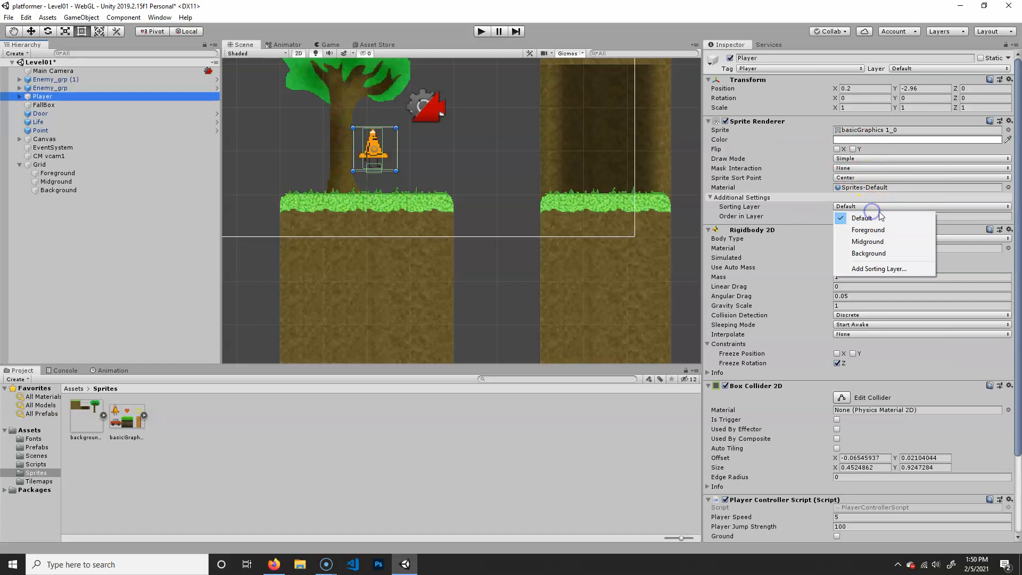
click(886, 246)
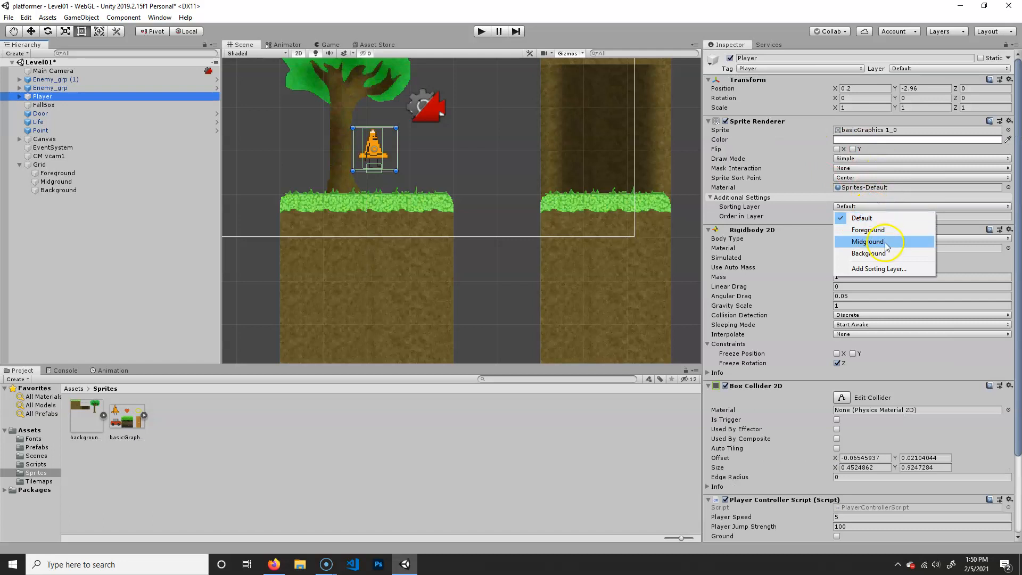
click(879, 207)
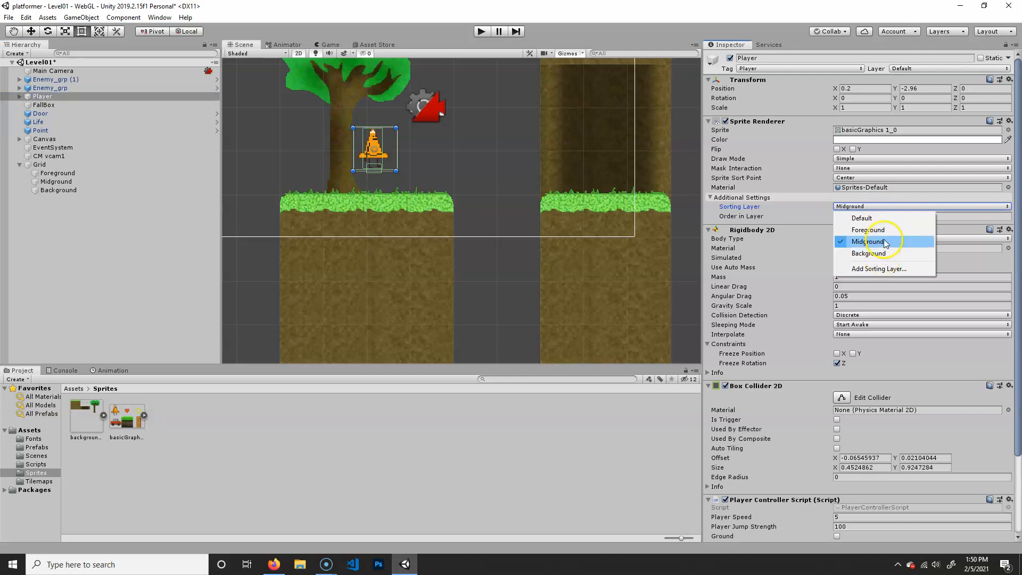
click(878, 241)
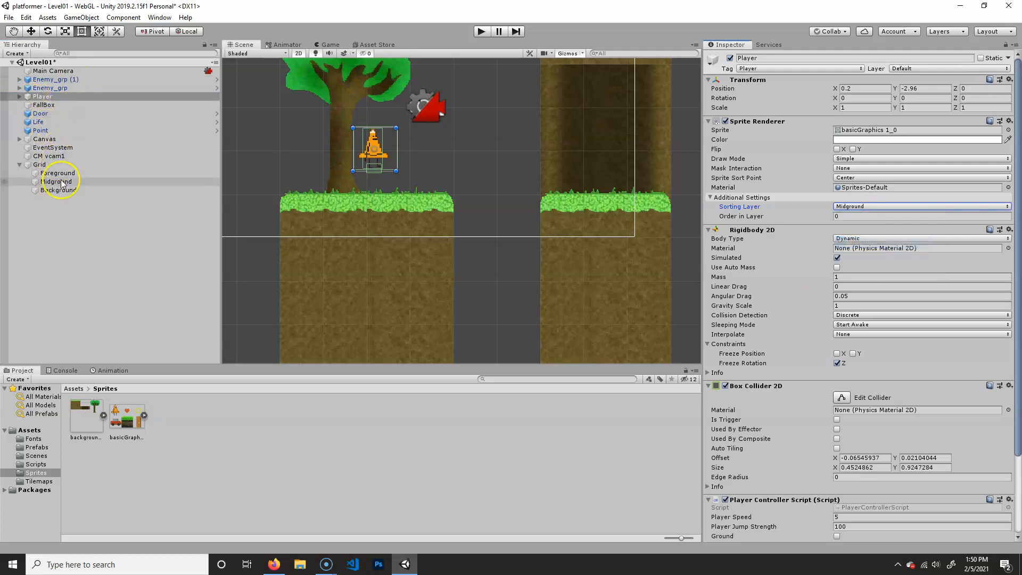
- Move the Player over the enemy car beside the tree, to about X -4.62, Y -3.16
click(42, 165)
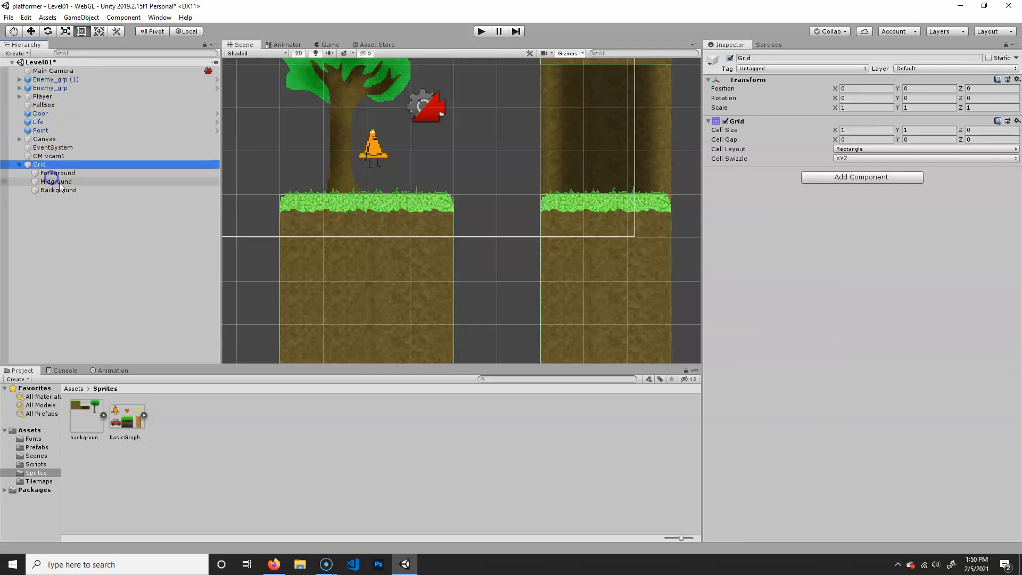
click(61, 182)
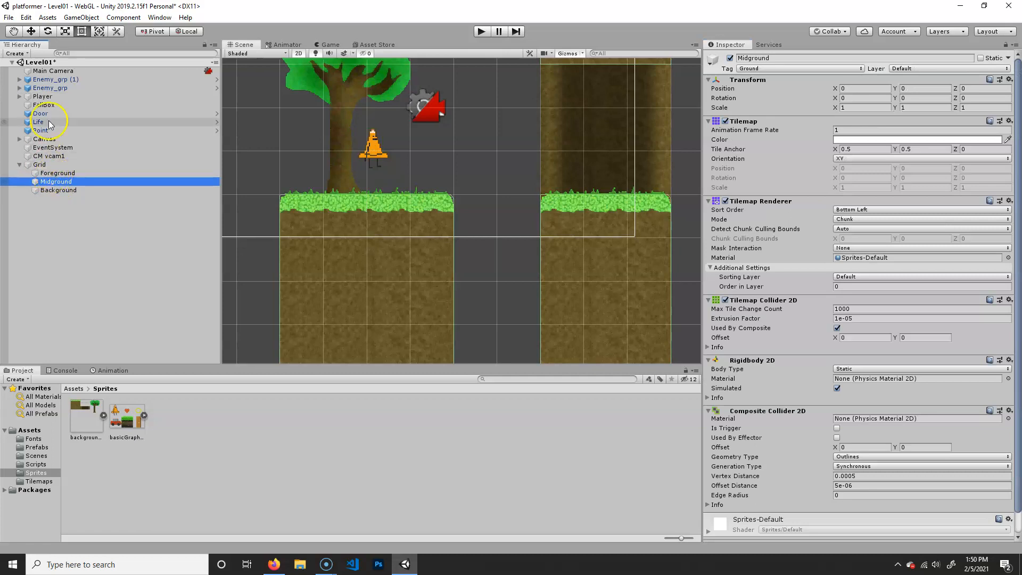
click(43, 96)
key(f)
key(w)
drag(485, 177, 284, 183)
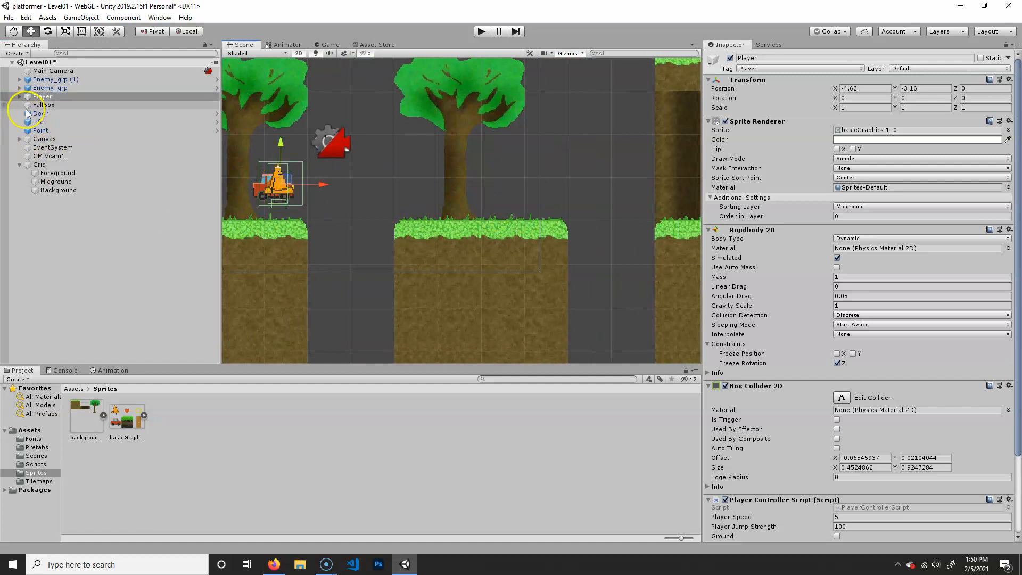
- Try the Background sorting layer on the Enemy inside Enemy_grp (1) and return it to Default
click(37, 79)
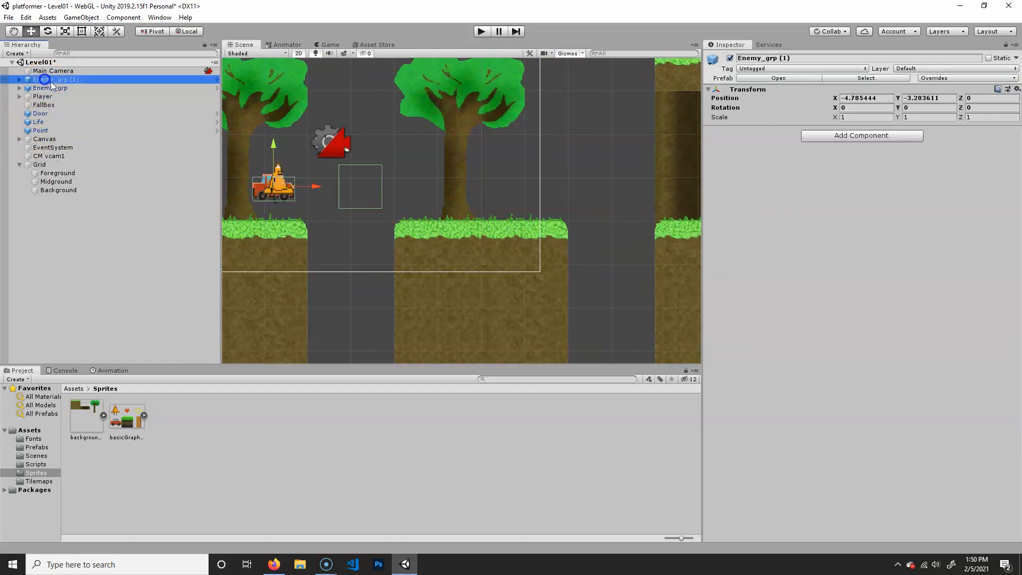
click(19, 80)
click(50, 88)
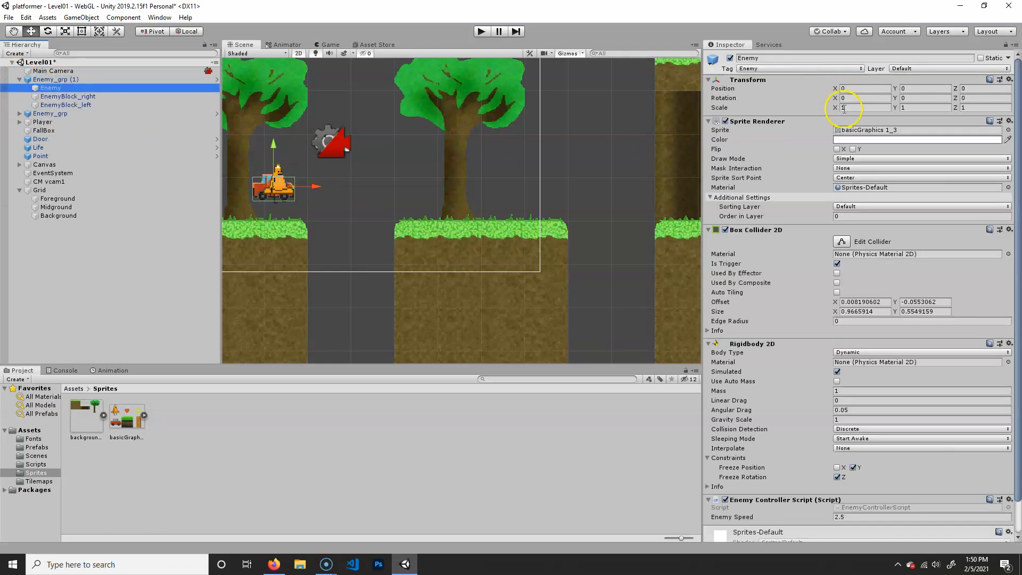
click(893, 209)
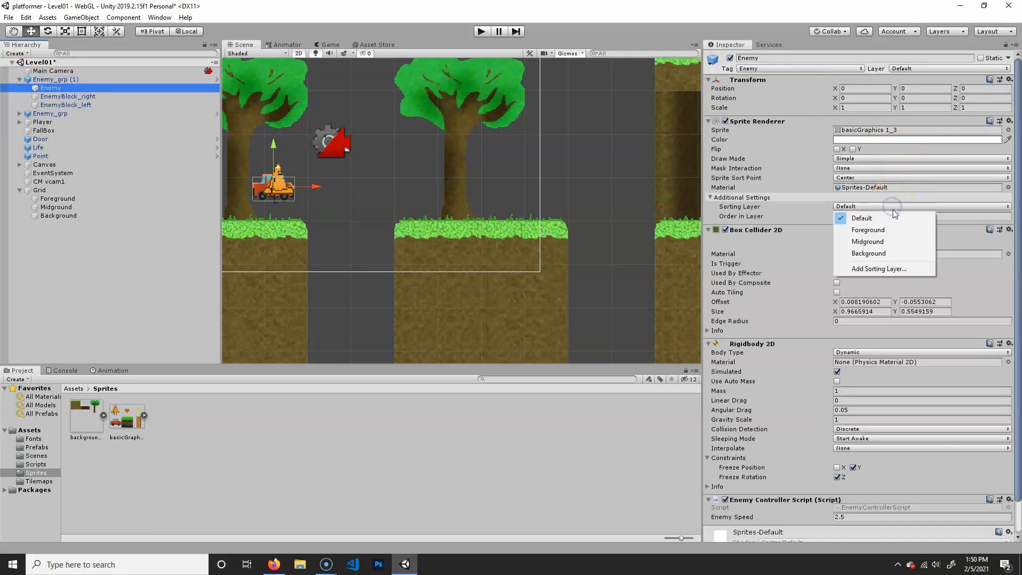
click(886, 256)
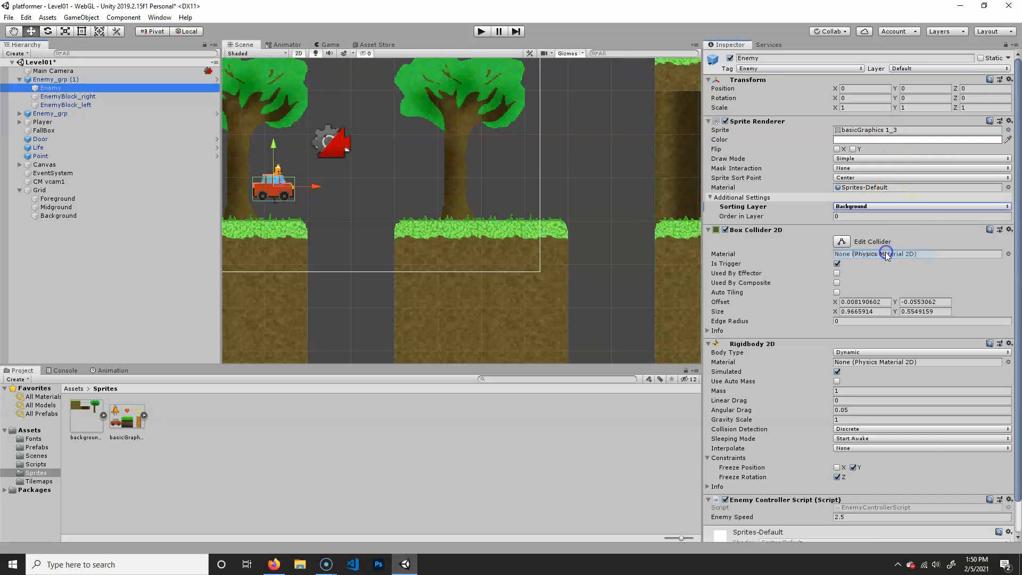
click(907, 208)
click(895, 217)
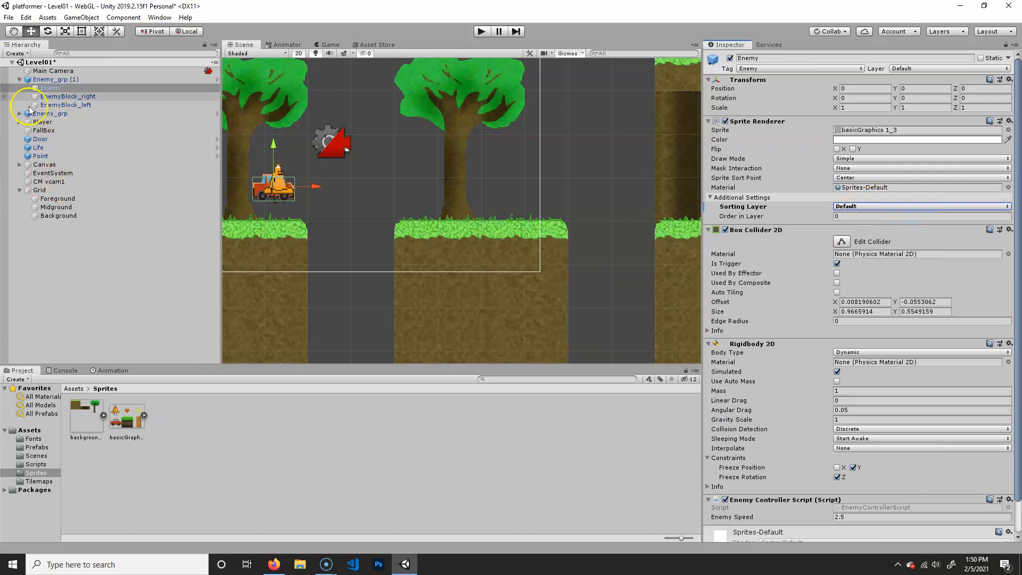
- Reorder the sorting layers below Default to Background, Midground, Foreground
click(46, 198)
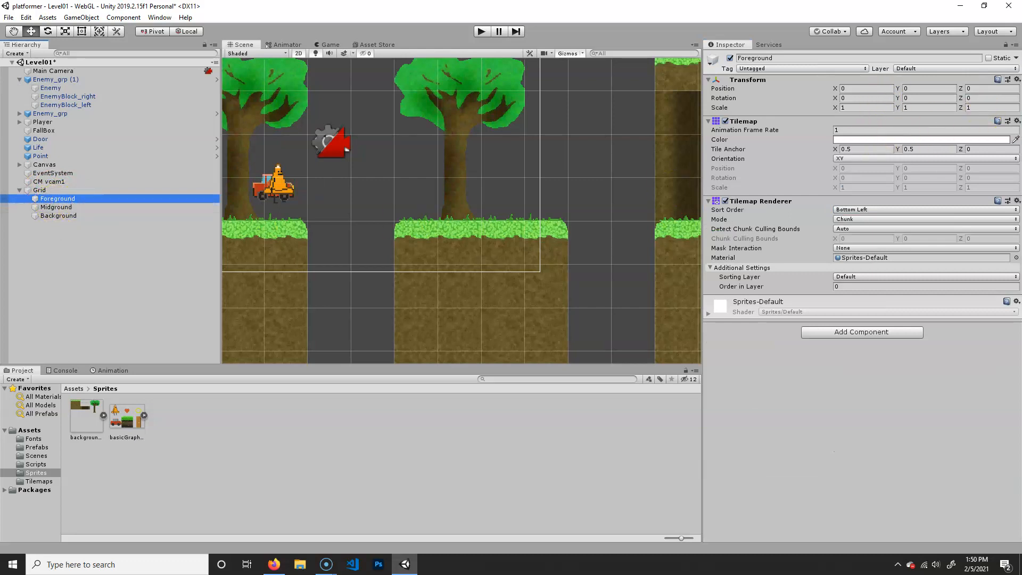
click(1005, 277)
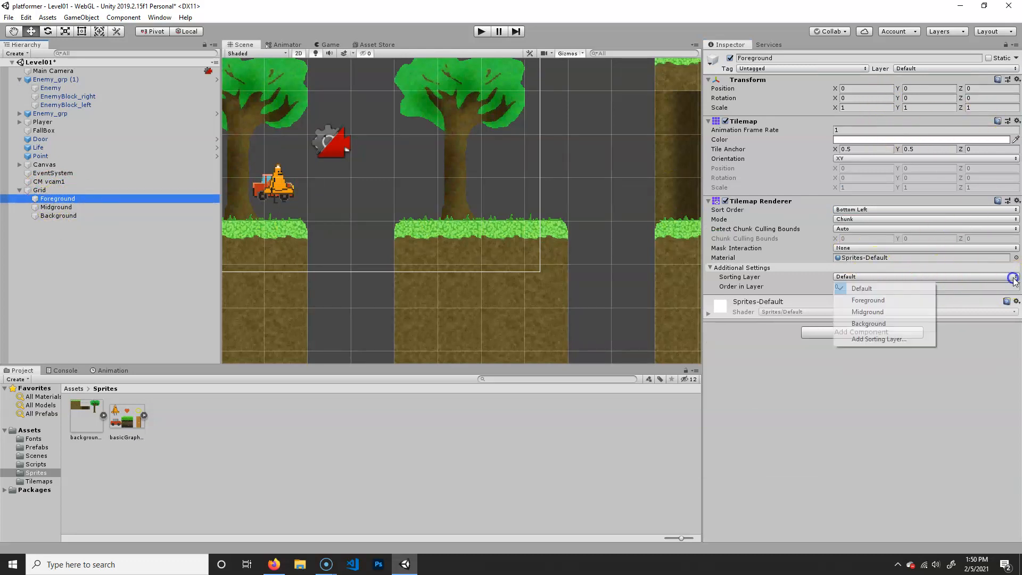
click(877, 339)
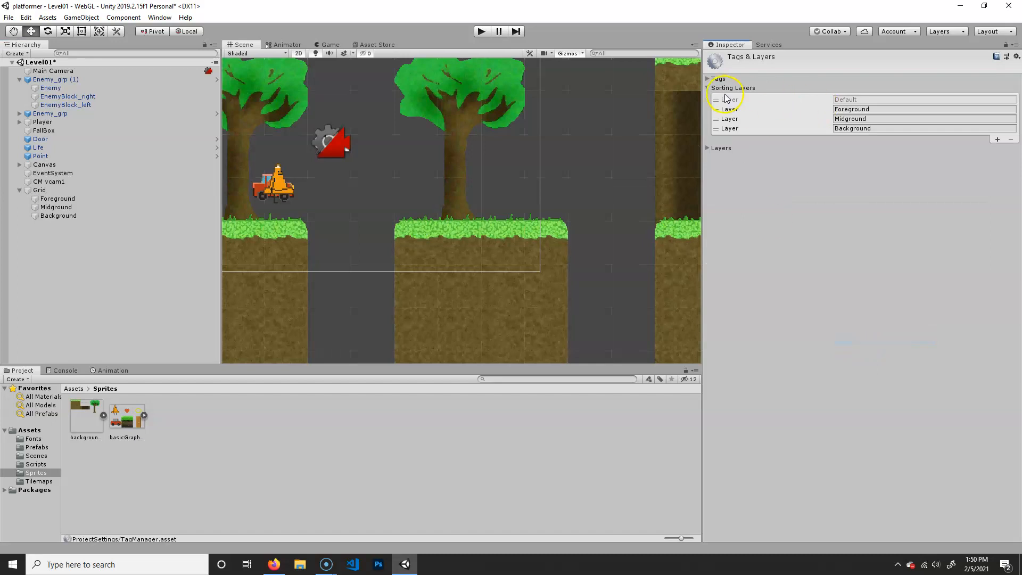
click(717, 130)
drag(718, 130, 890, 119)
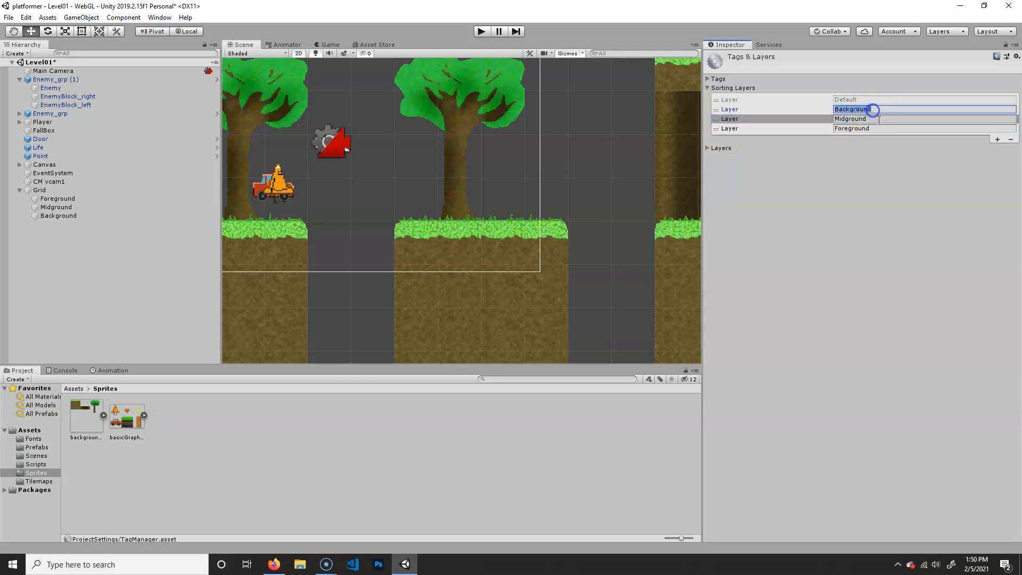
click(871, 128)
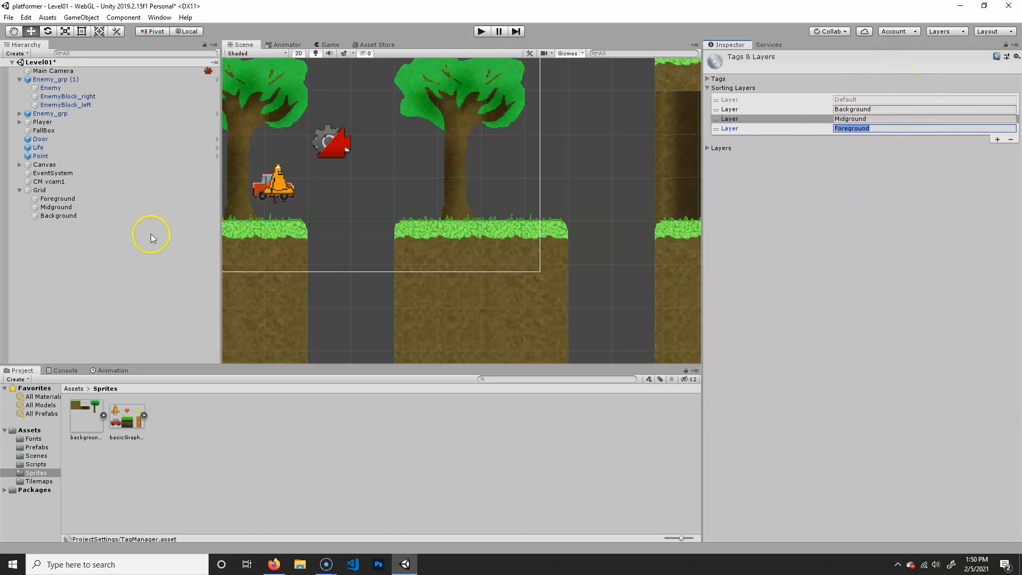
- Put the Foreground tilemap on the Foreground sorting layer with an order in layer of 100
click(54, 201)
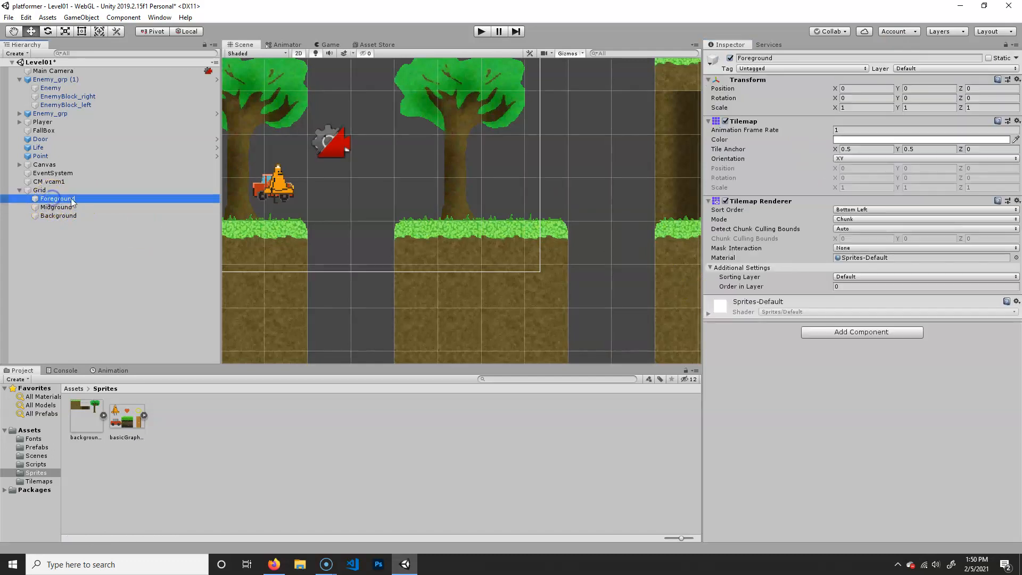
click(875, 278)
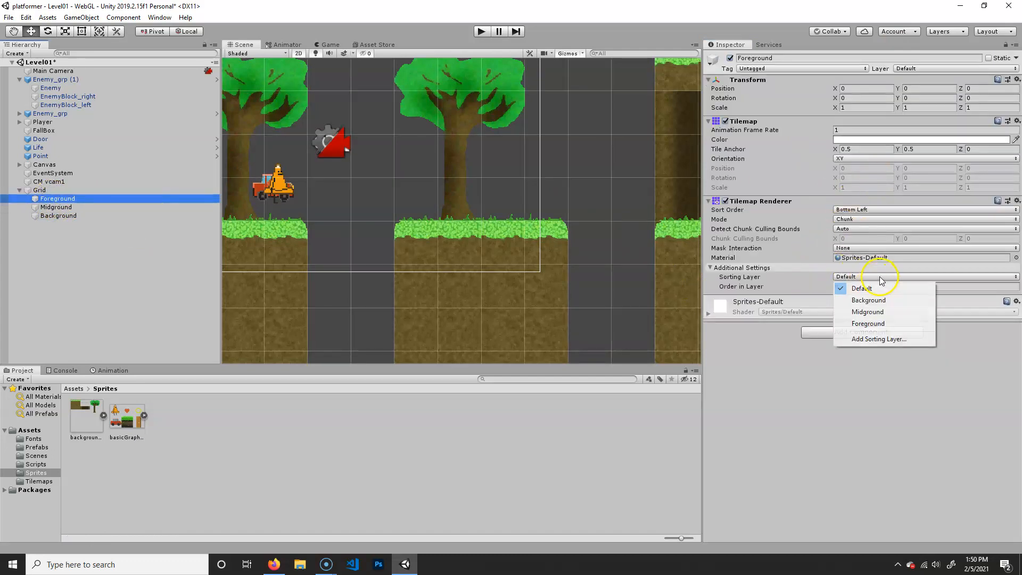
click(870, 325)
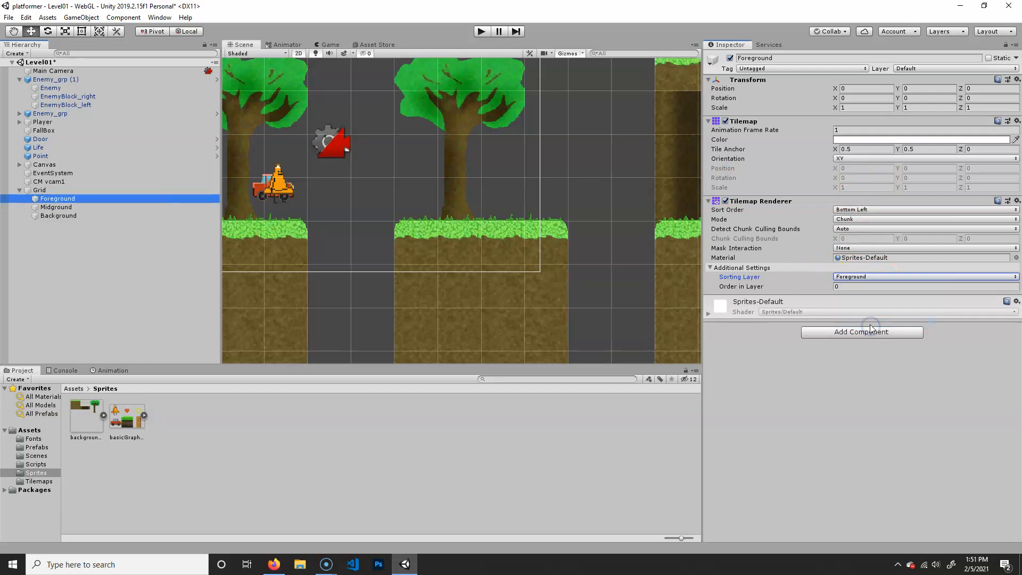
click(845, 286)
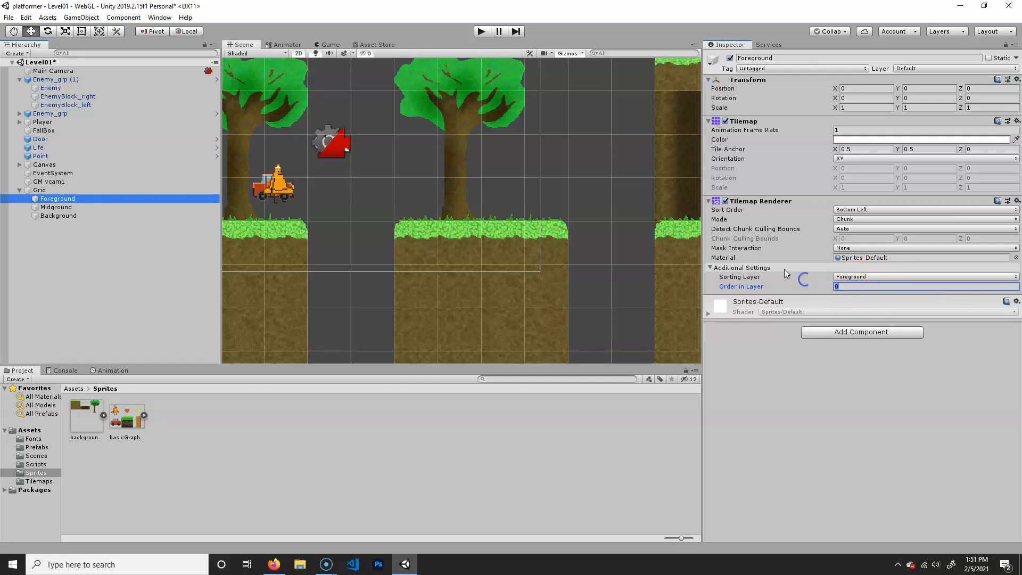
text(100)
- Put the Midground tilemap on the Midground sorting layer with an order in layer of 100
click(55, 207)
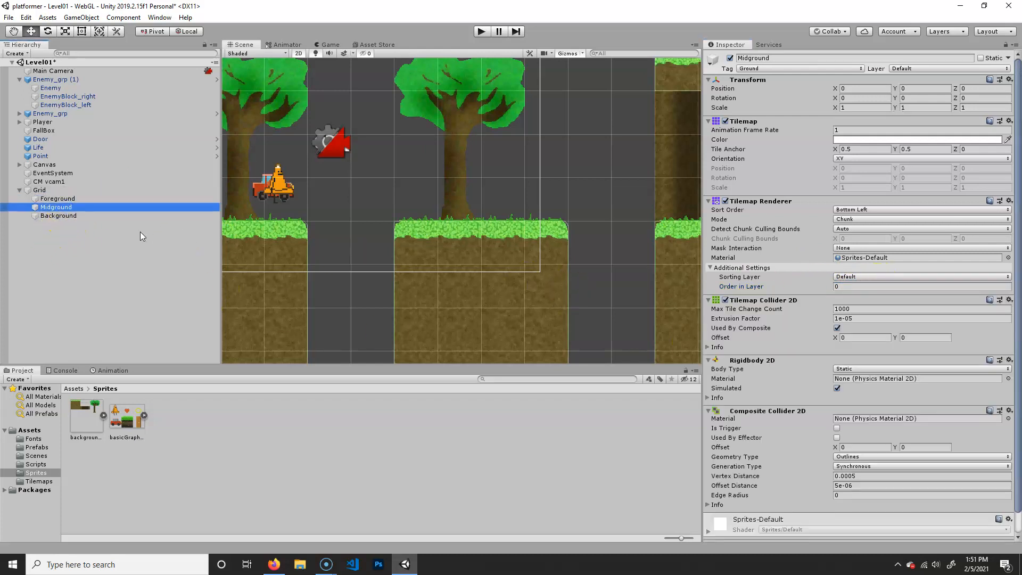
click(863, 277)
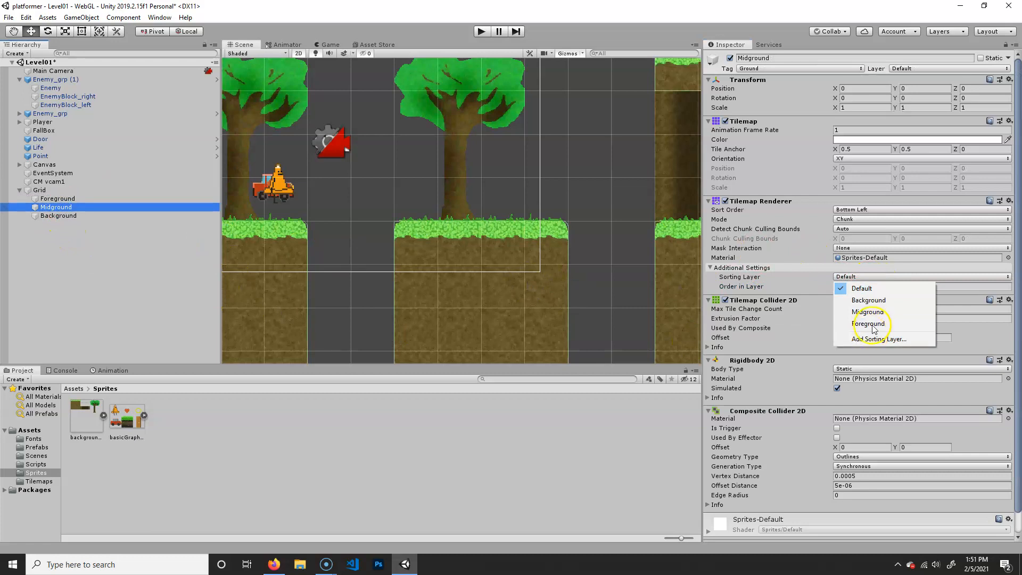
click(879, 313)
click(871, 288)
text(100)
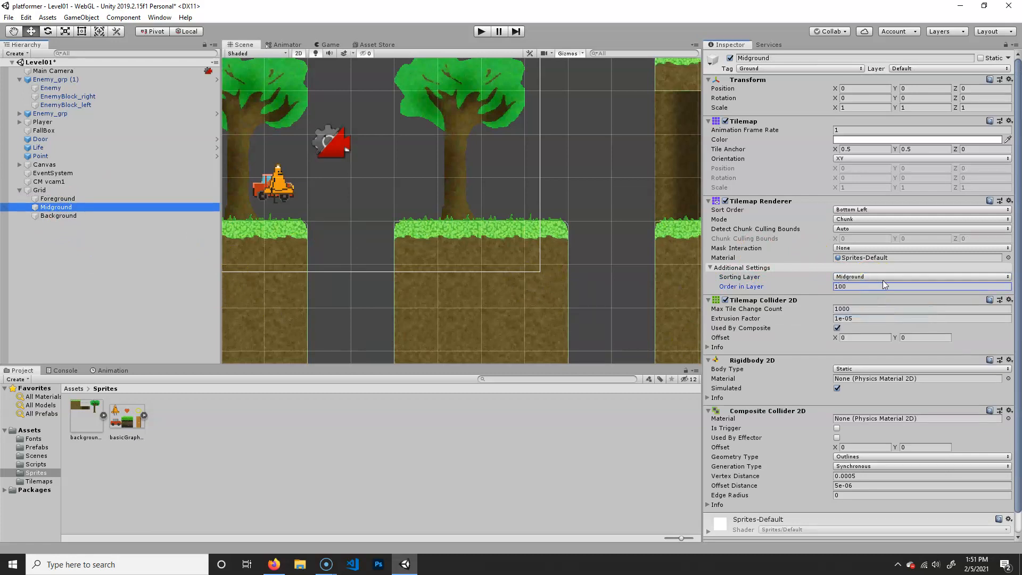
- Set the Background tilemap's sorting layer to Foreground and its order in layer to 100
click(51, 218)
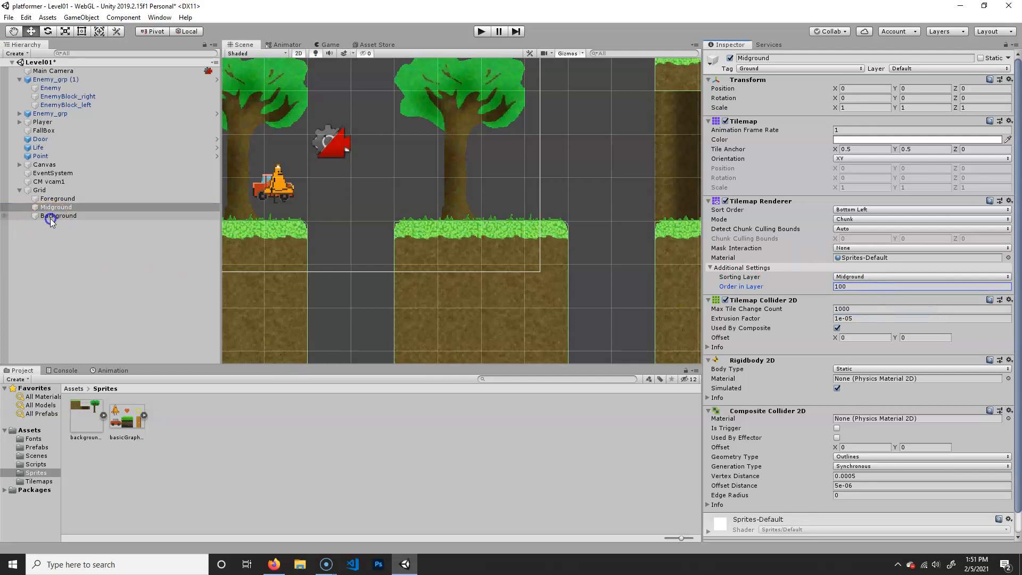
click(852, 276)
click(869, 323)
click(863, 287)
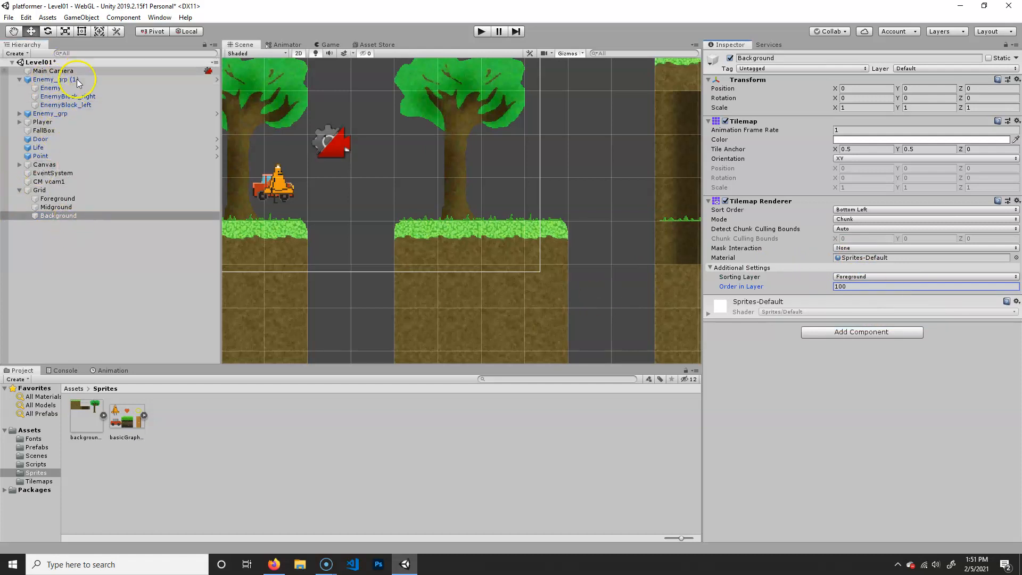
- In the Enemy_grp prefab, set the Enemy's sorting layer to Midground with order in layer 25, and return to the scene
click(51, 80)
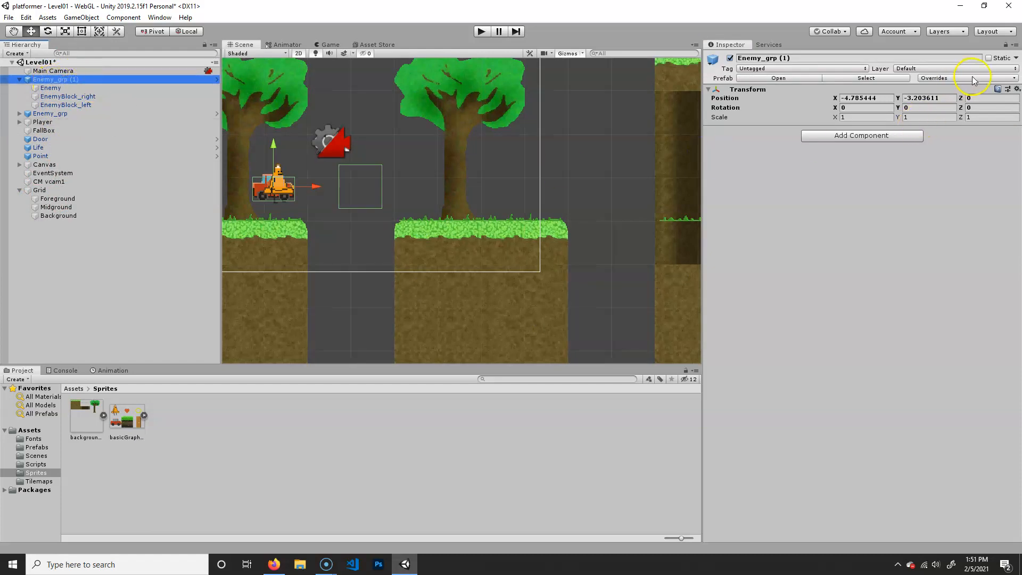
click(778, 78)
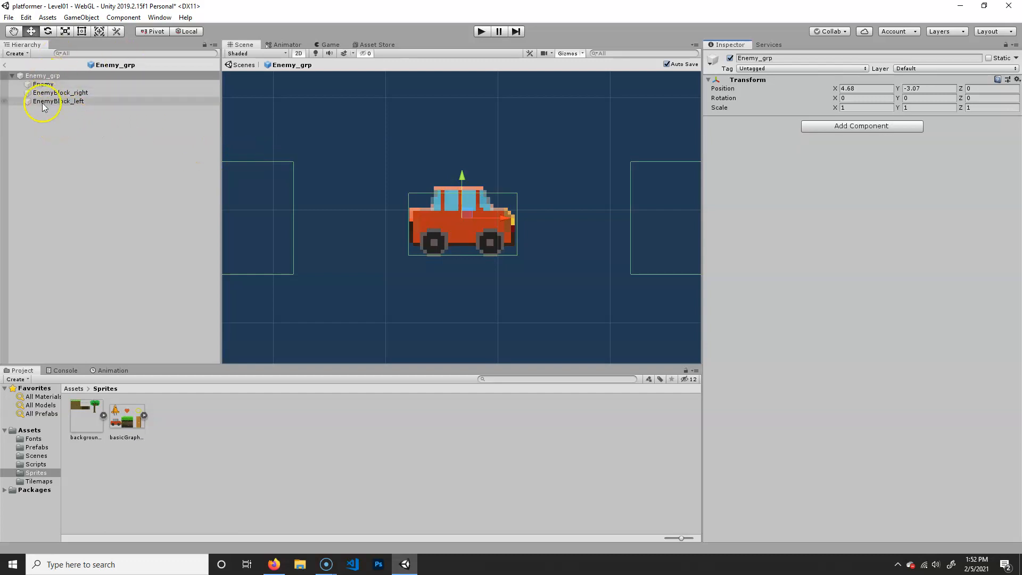
click(43, 84)
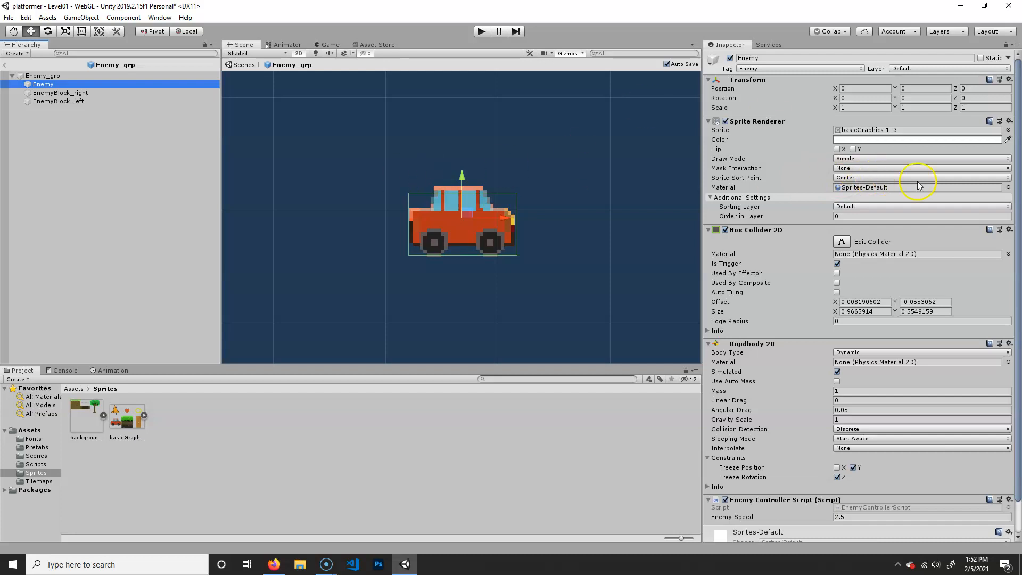
click(898, 206)
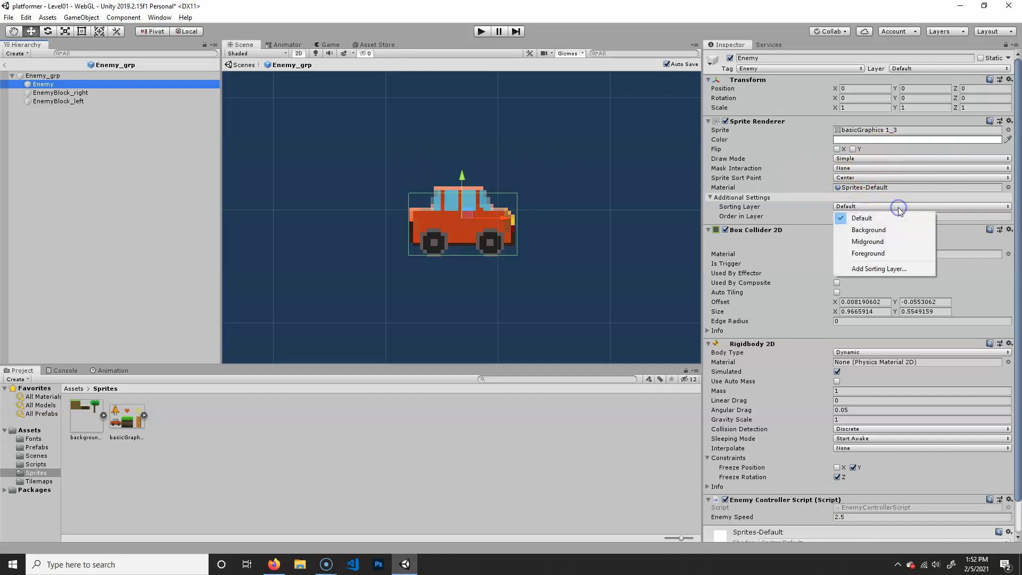
click(867, 242)
click(1008, 215)
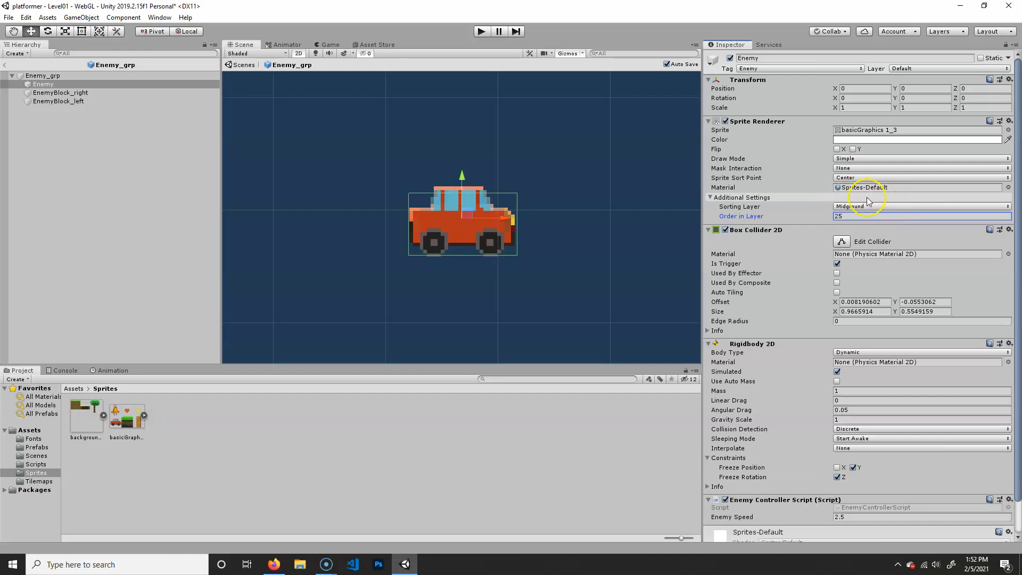
click(8, 64)
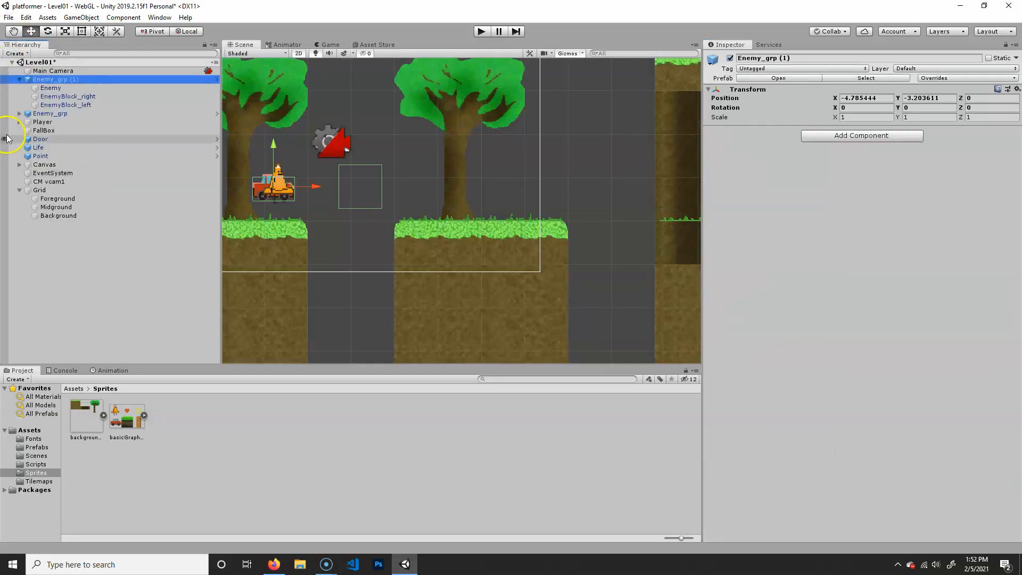
- Collapse the first enemy group and open the Player's order in layer for editing
click(19, 80)
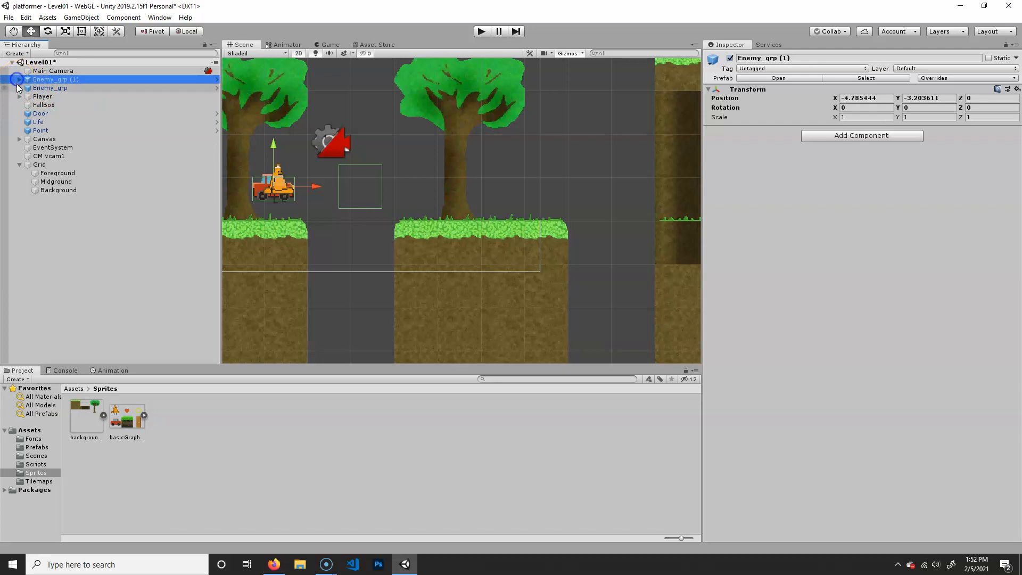
click(42, 96)
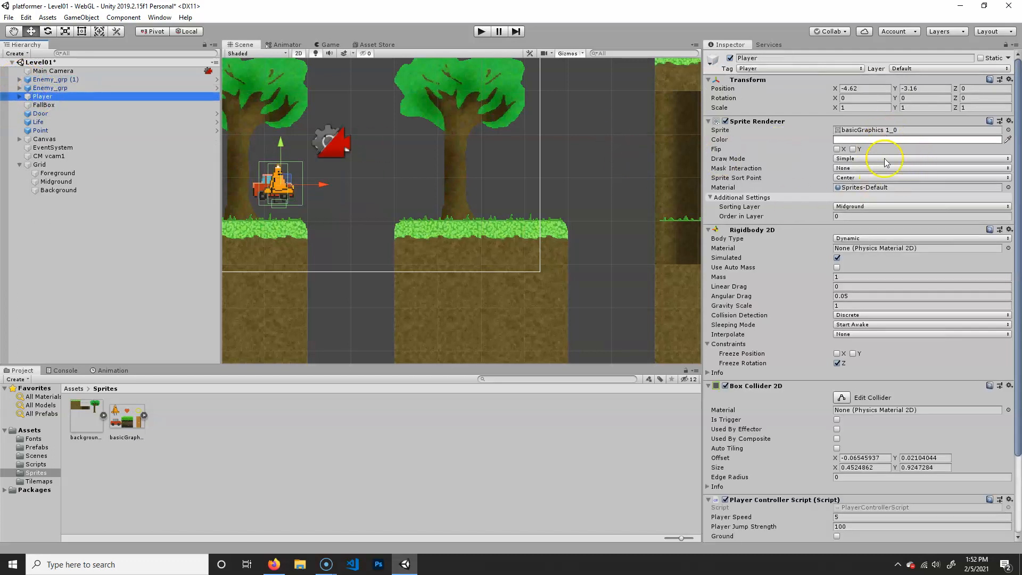
click(854, 217)
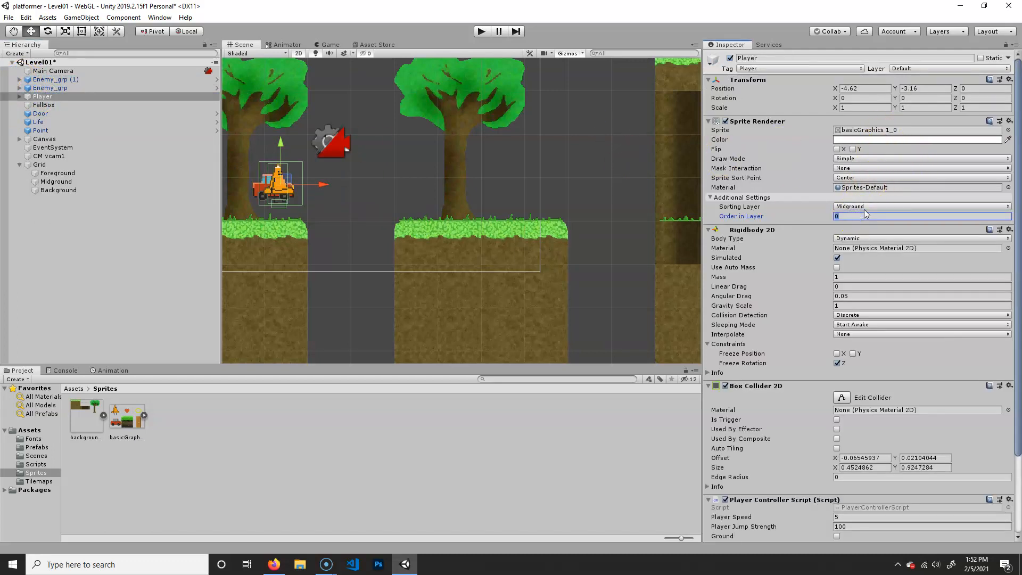
click(840, 213)
- Set the order in layer of the Door in the scene to 75
click(39, 113)
click(882, 225)
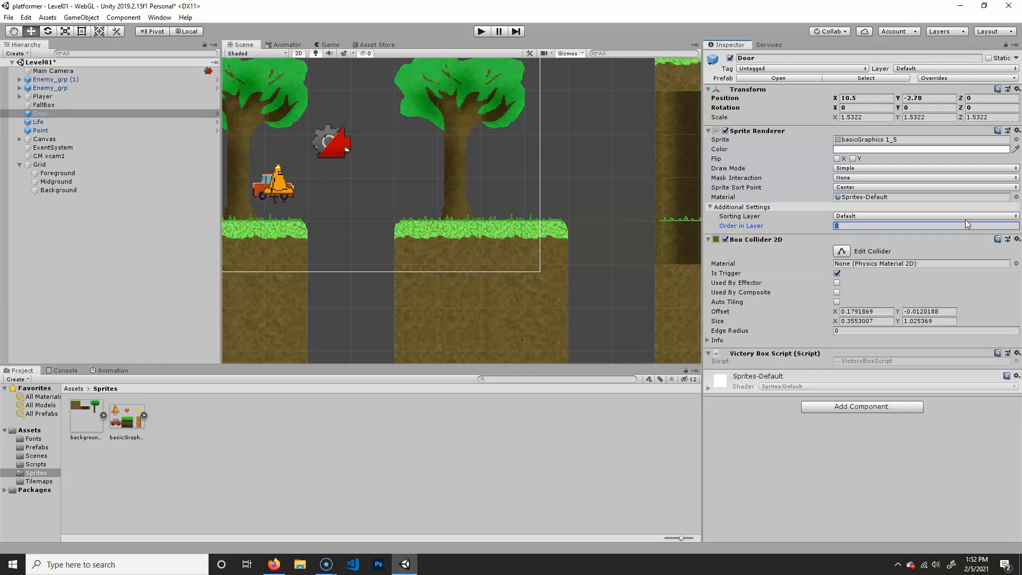
text(75)
- In the Door prefab, set the sorting layer to Midground with order in layer 75, and return to the scene
click(795, 79)
click(880, 206)
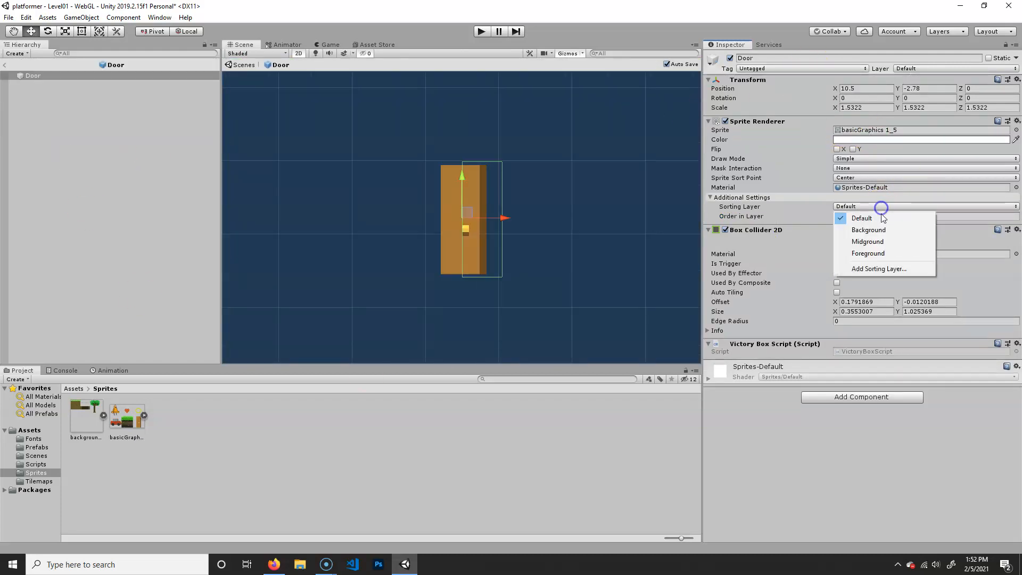
click(882, 242)
click(879, 217)
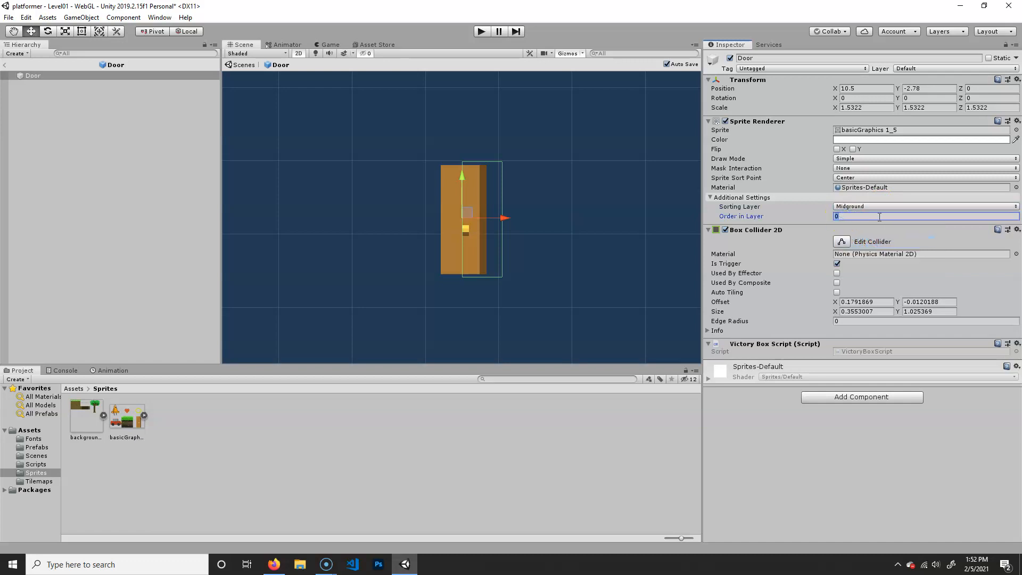
text(75)
click(5, 64)
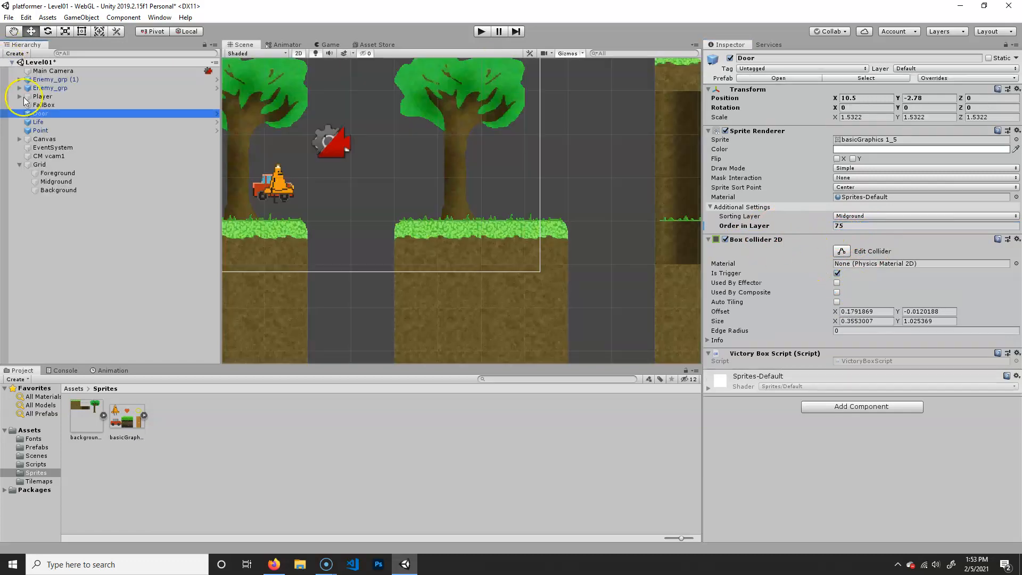
- In the Life prefab, set the order in layer to 10 and return to the scene
click(46, 123)
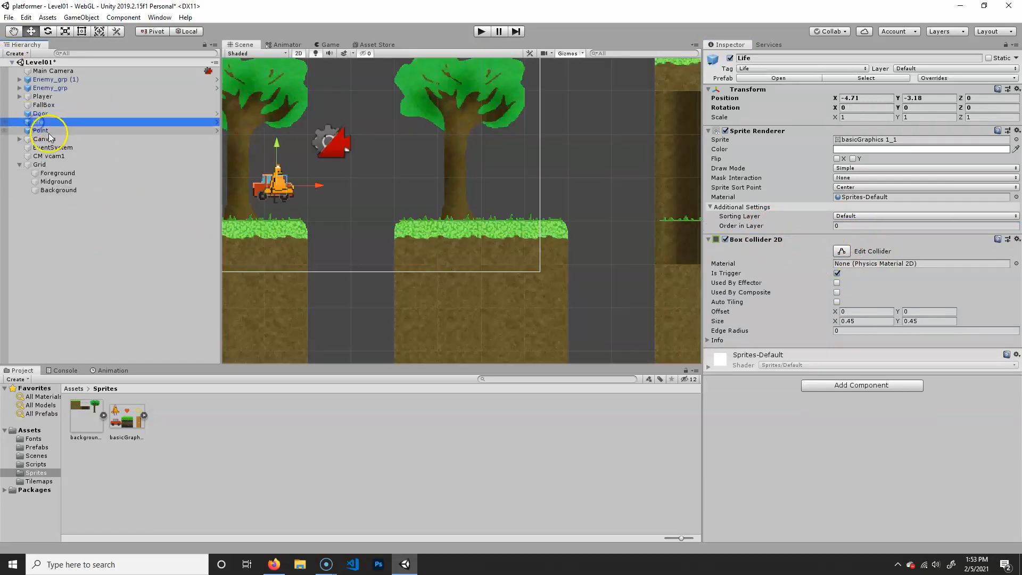
click(782, 78)
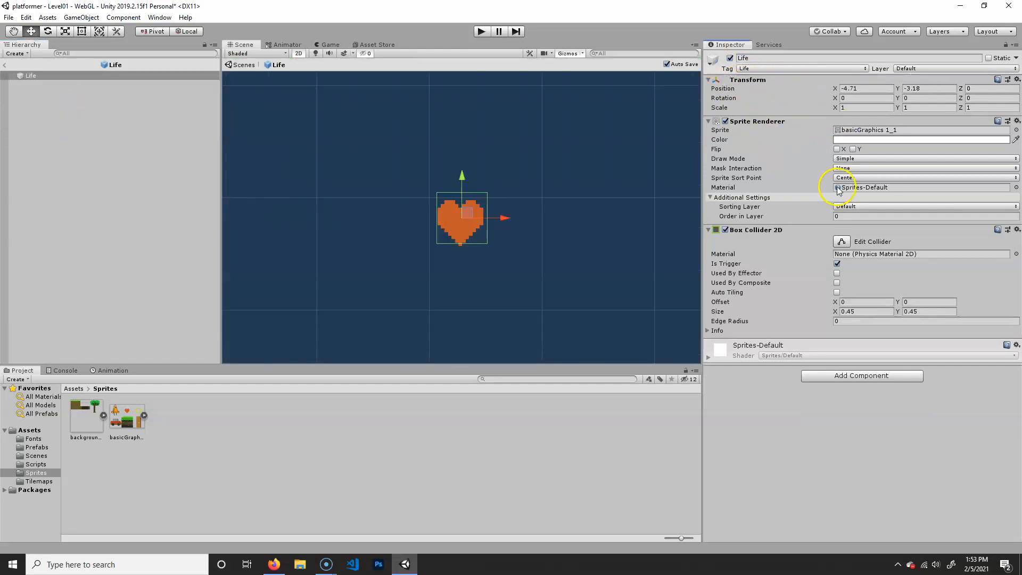
click(862, 220)
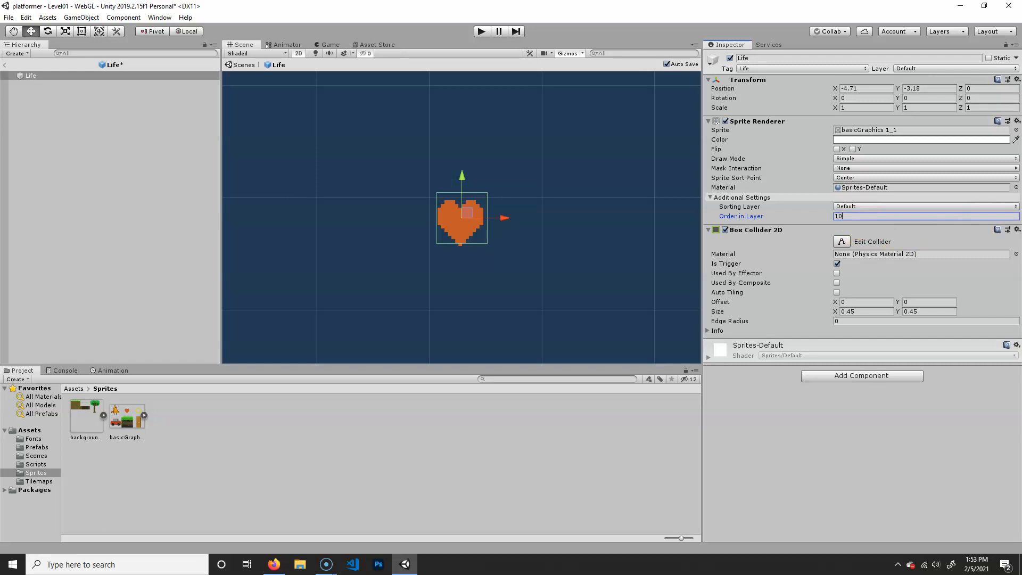
click(6, 66)
- In the Point prefab, set the sorting layer to Midground with order in layer 11, and return to the scene
click(51, 132)
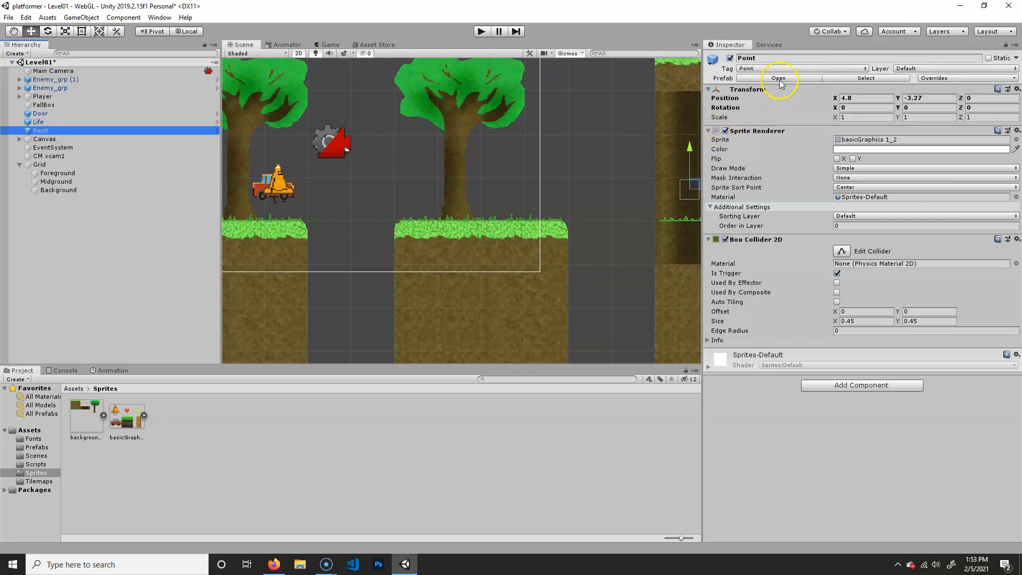
click(778, 78)
click(867, 207)
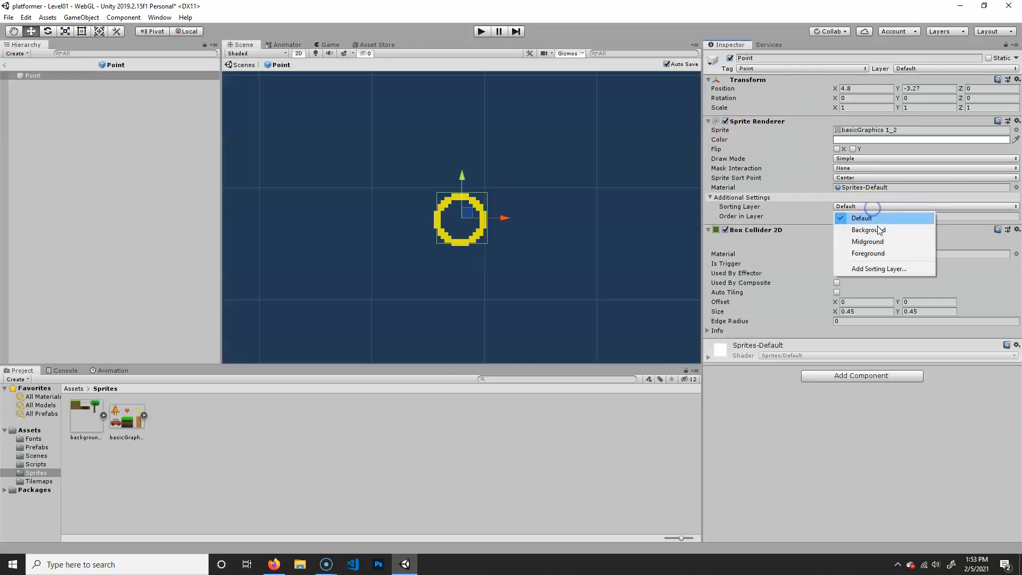
click(894, 241)
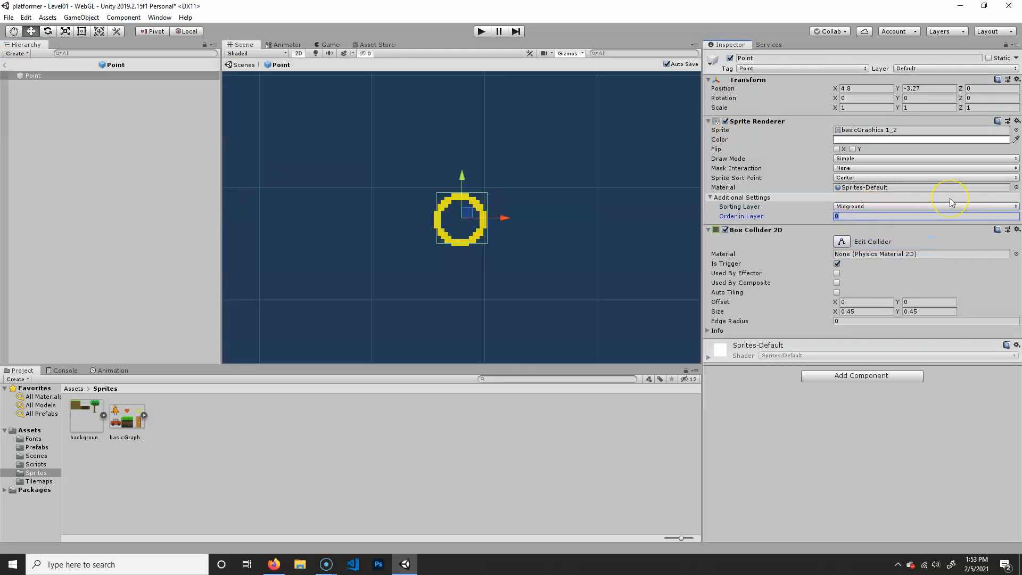
text(15)
key(BackSpace)
text(1)
click(5, 64)
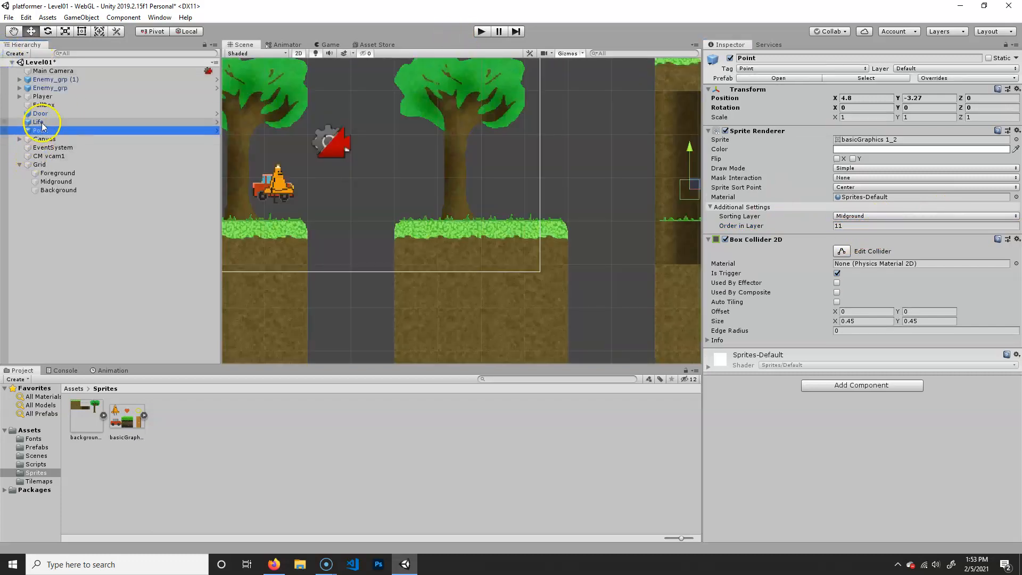
- Reopen the Life prefab, set its sorting layer to Midground, and return to the scene
click(38, 122)
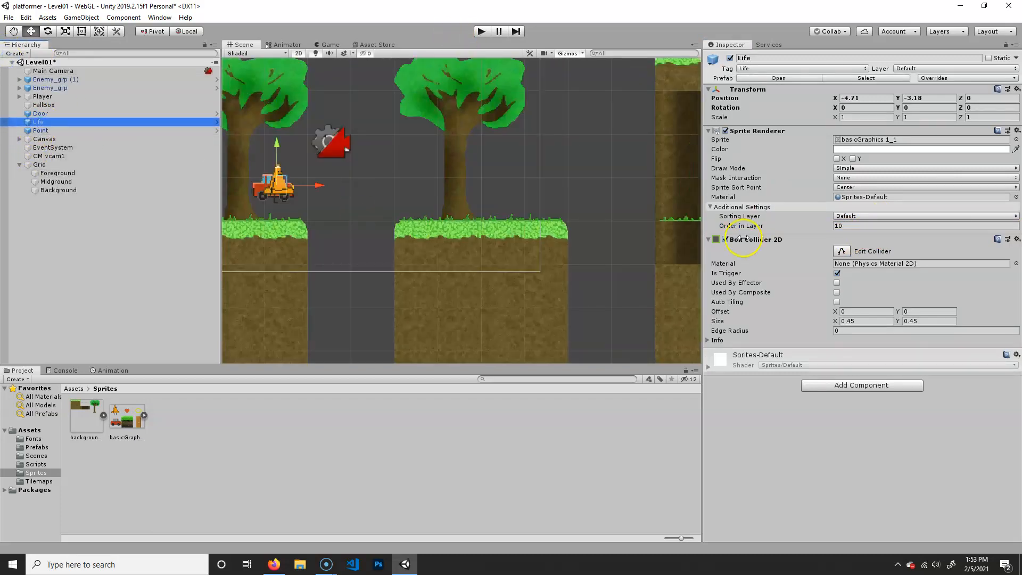
click(777, 79)
click(863, 202)
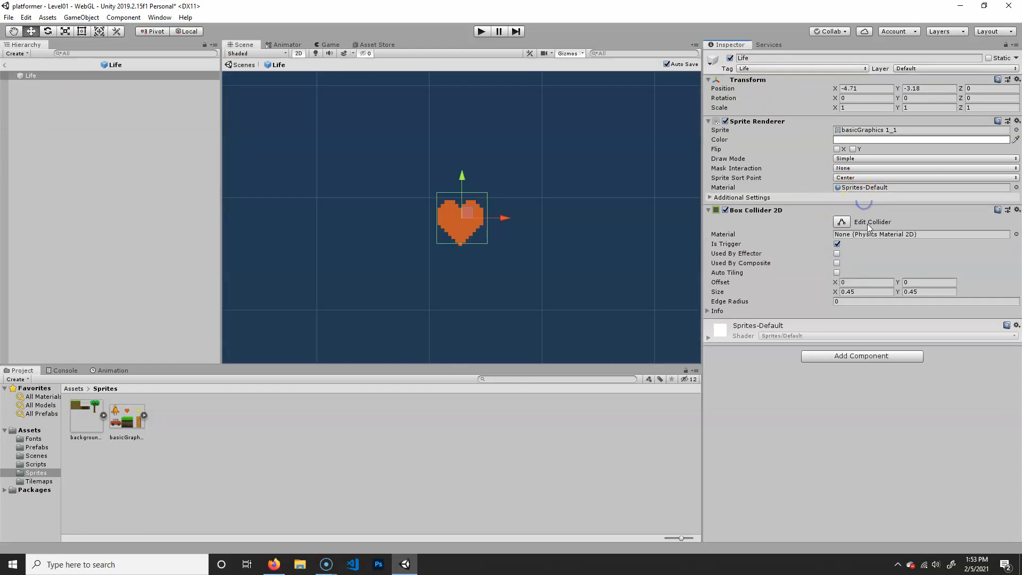
click(774, 198)
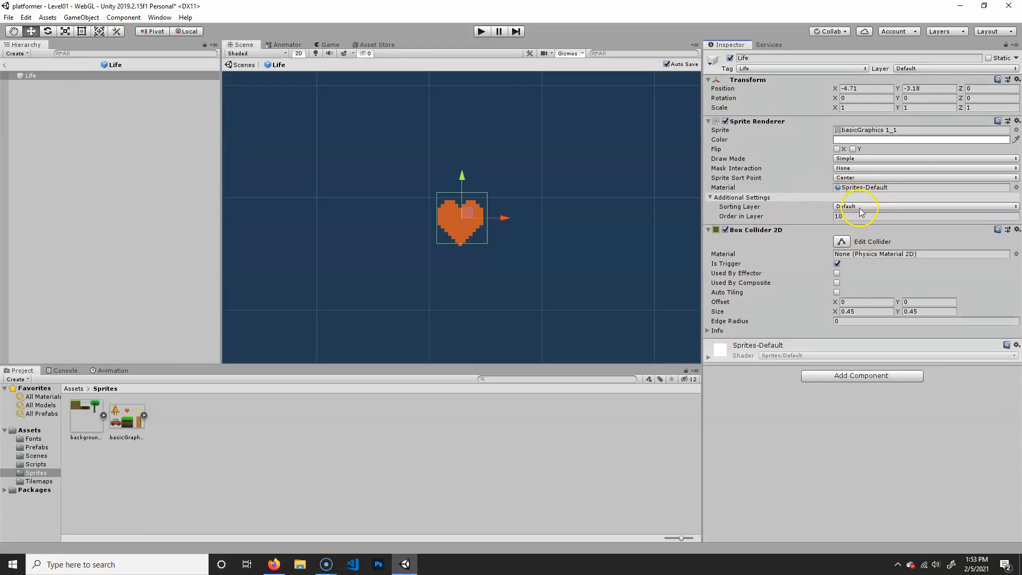
click(861, 212)
click(867, 240)
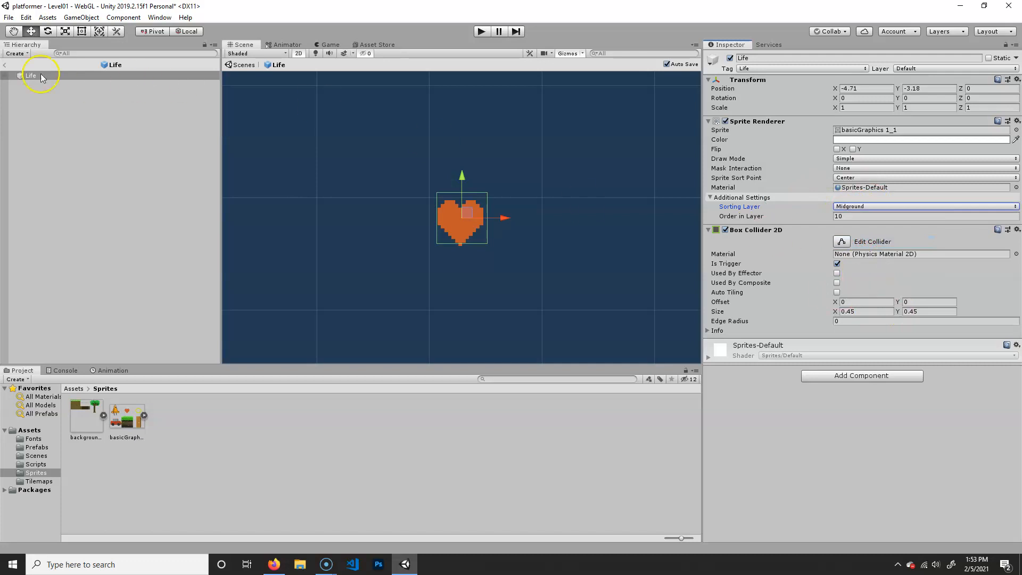
click(7, 65)
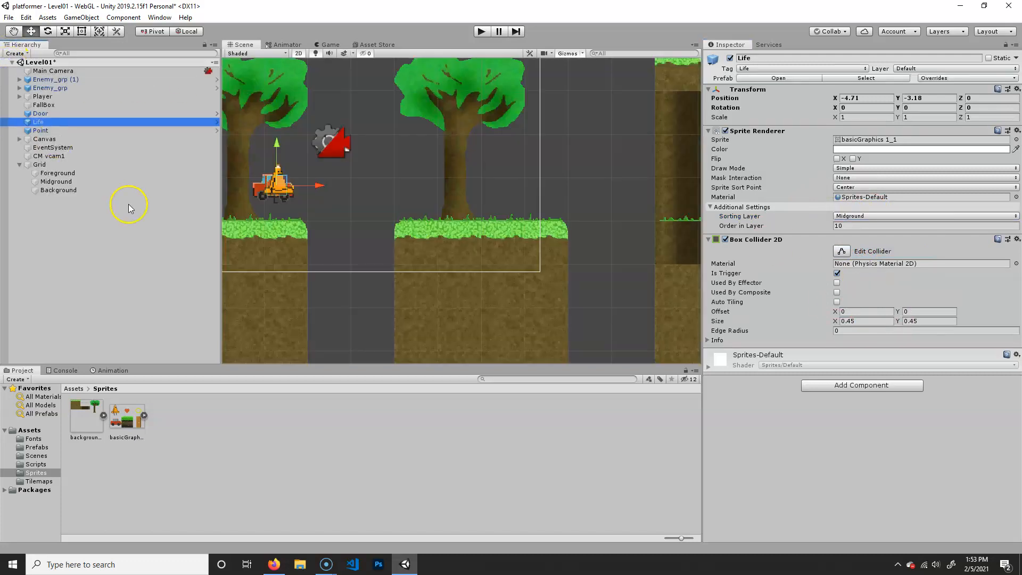
- Check the Point and the Midground tilemap, and set the Background tilemap's sorting layer to Background
click(41, 131)
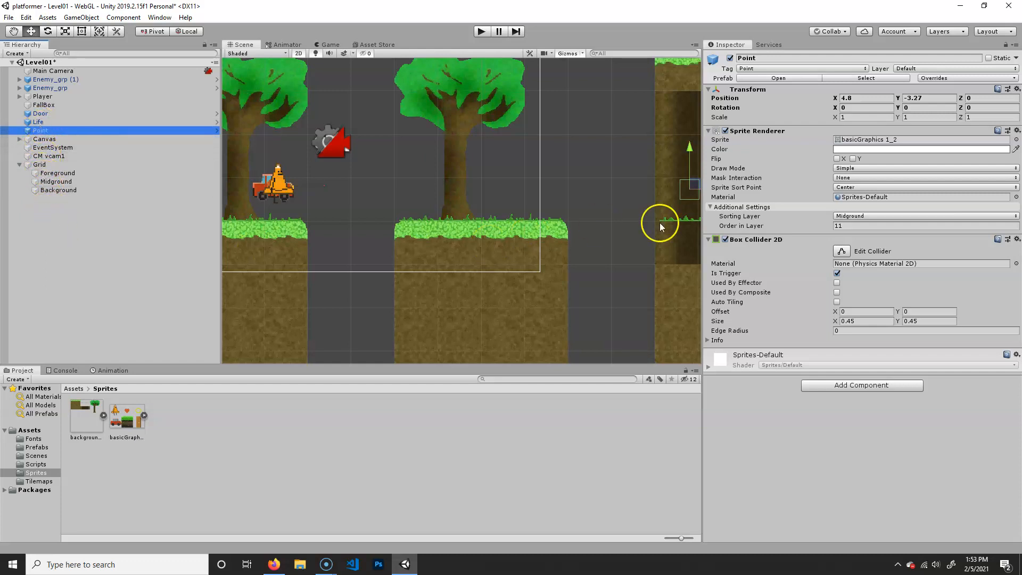
scroll(601, 256, up, 1)
middle_drag(601, 255, 483, 234)
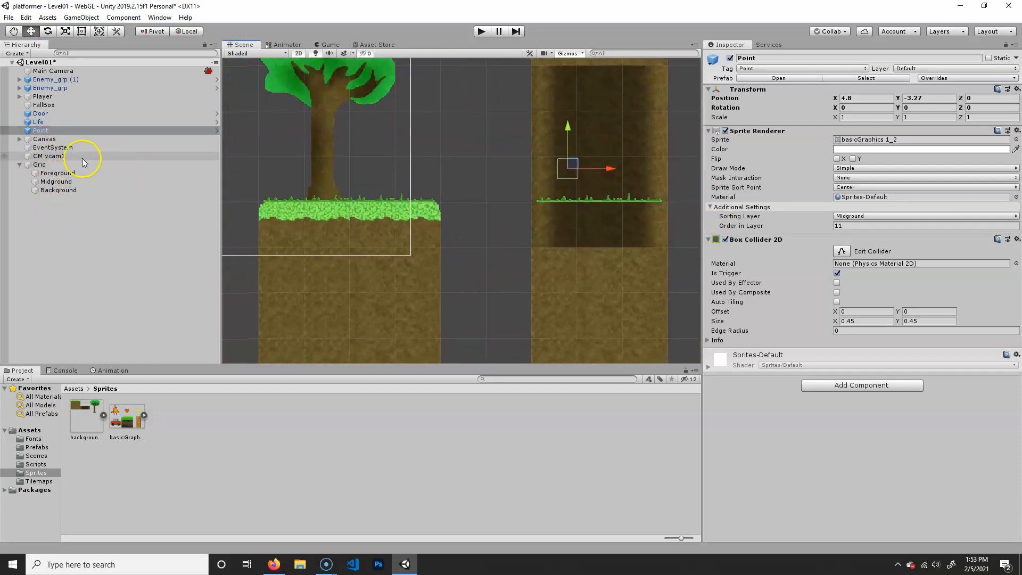
click(57, 182)
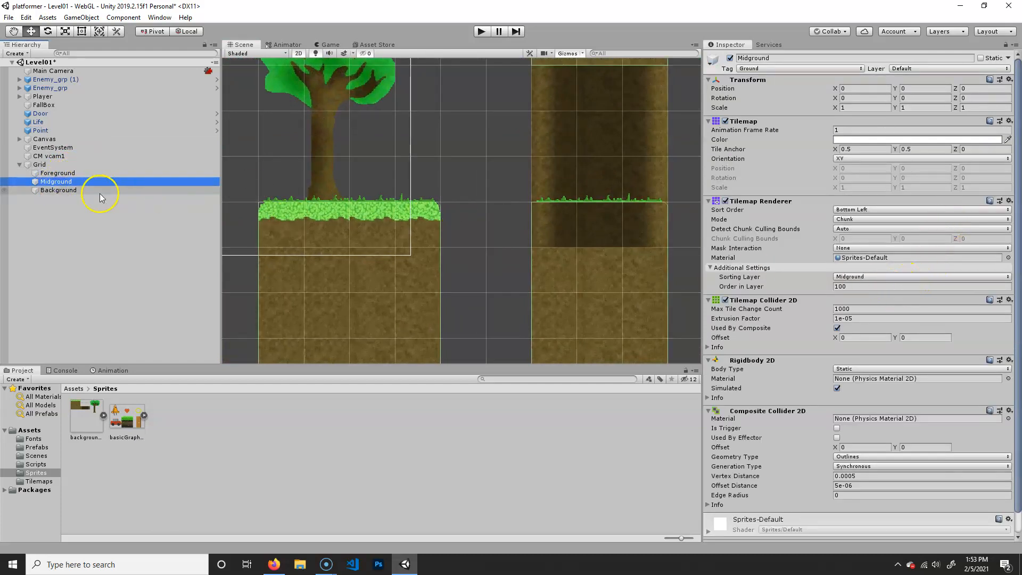
click(69, 190)
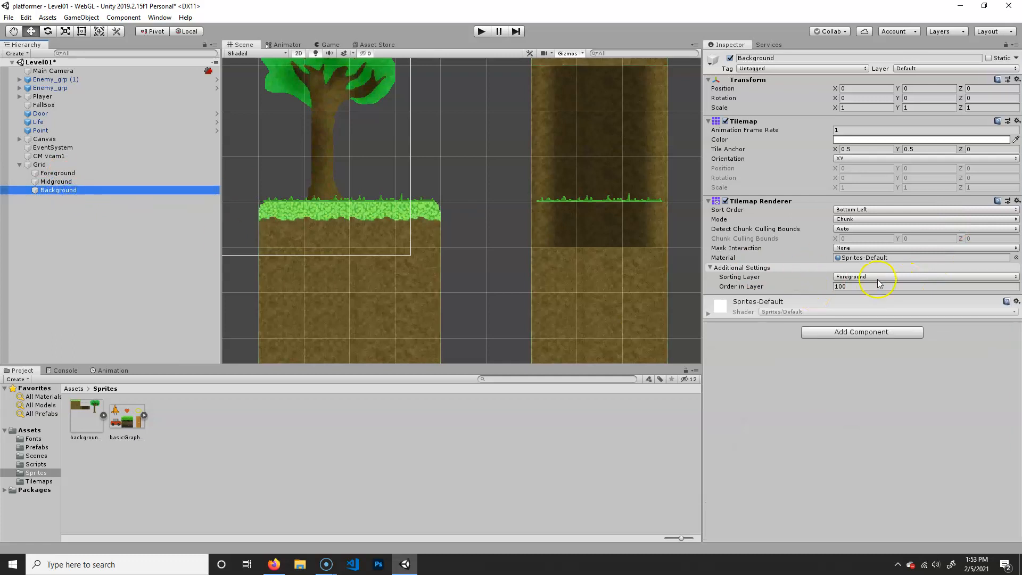
click(956, 277)
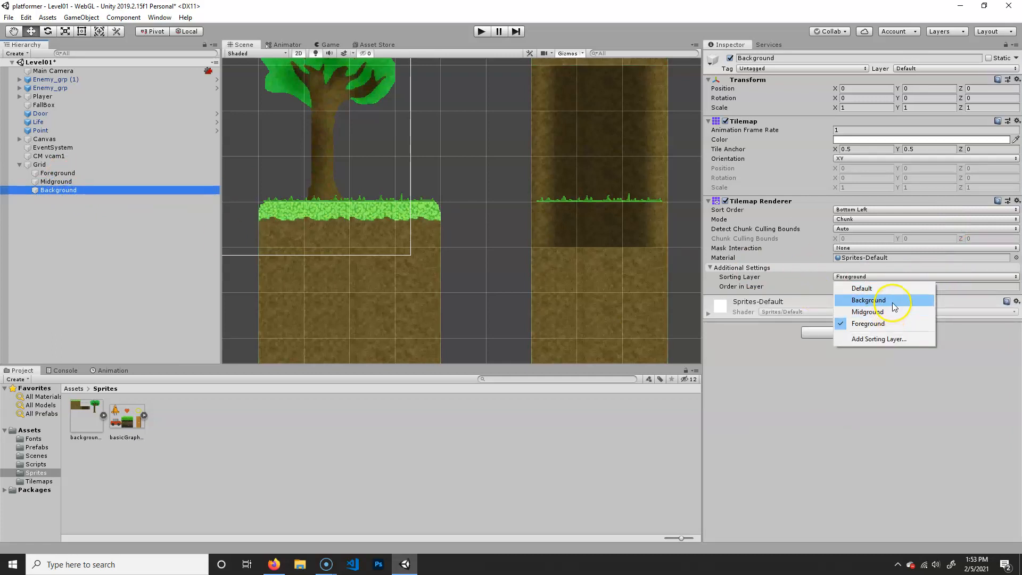
click(873, 294)
- Check the Foreground tilemap's sorting settings, run the level briefly in play mode, and stop it
click(53, 172)
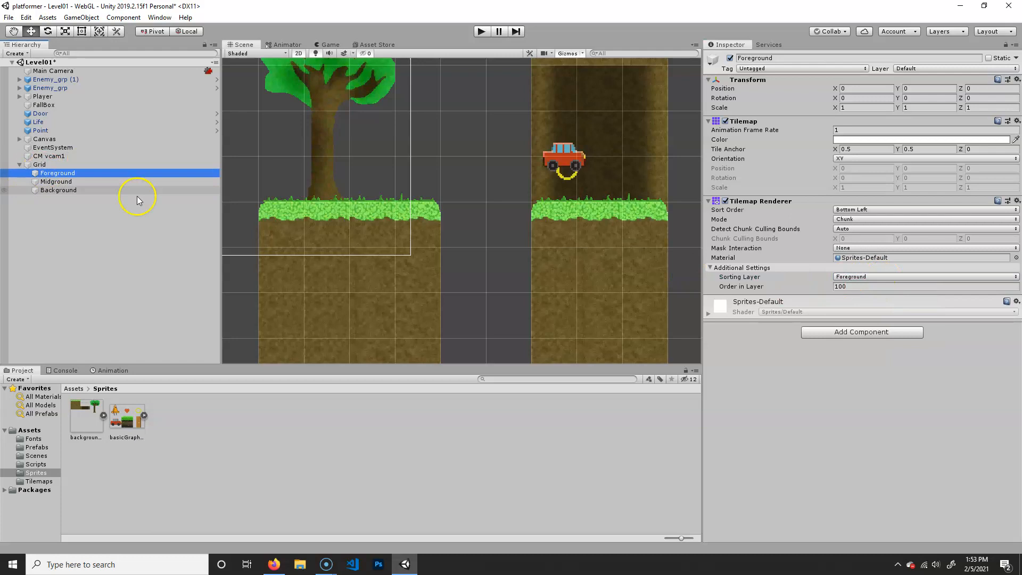
middle_drag(550, 245, 574, 238)
scroll(429, 212, down, 3)
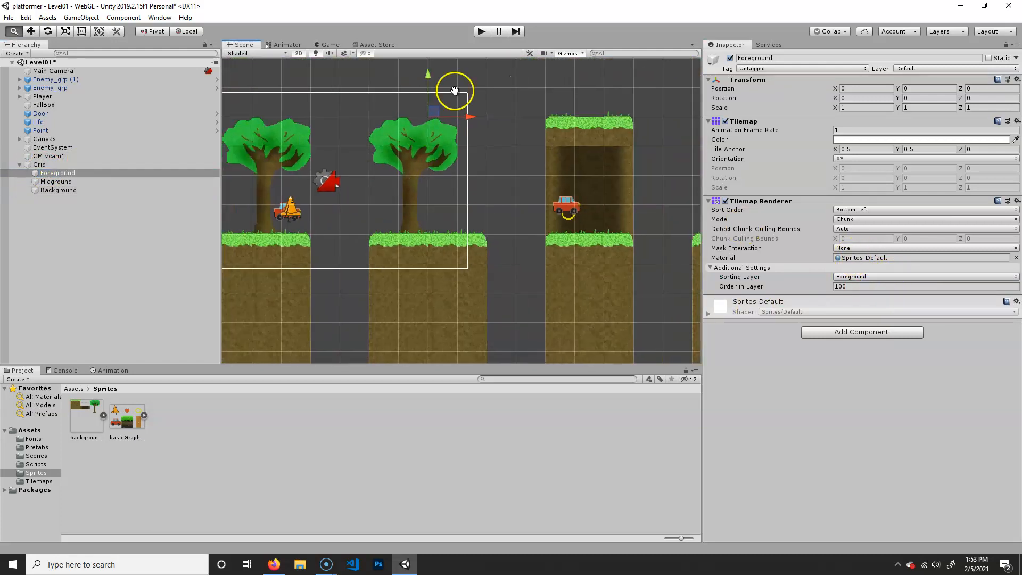
click(481, 31)
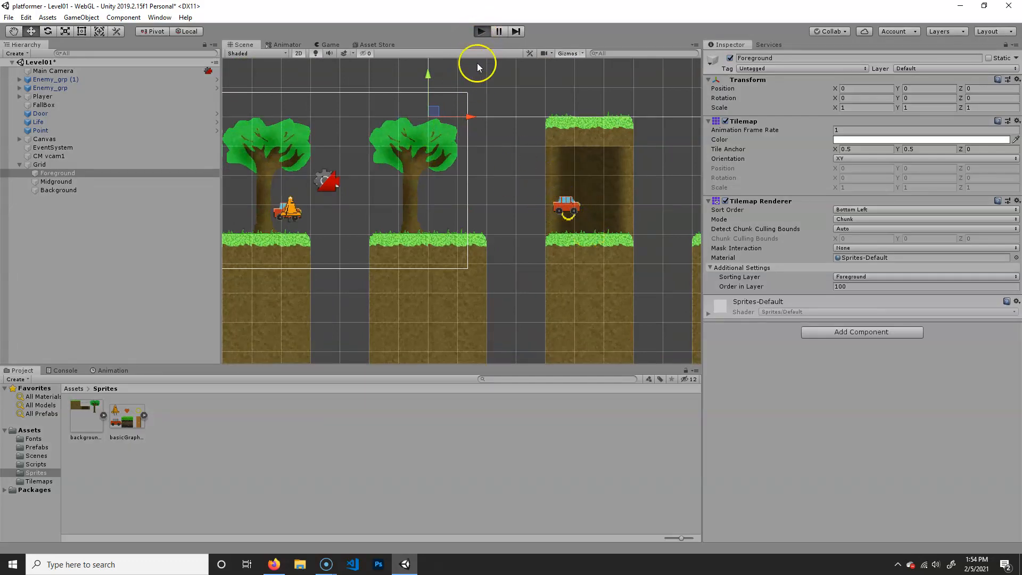
click(480, 31)
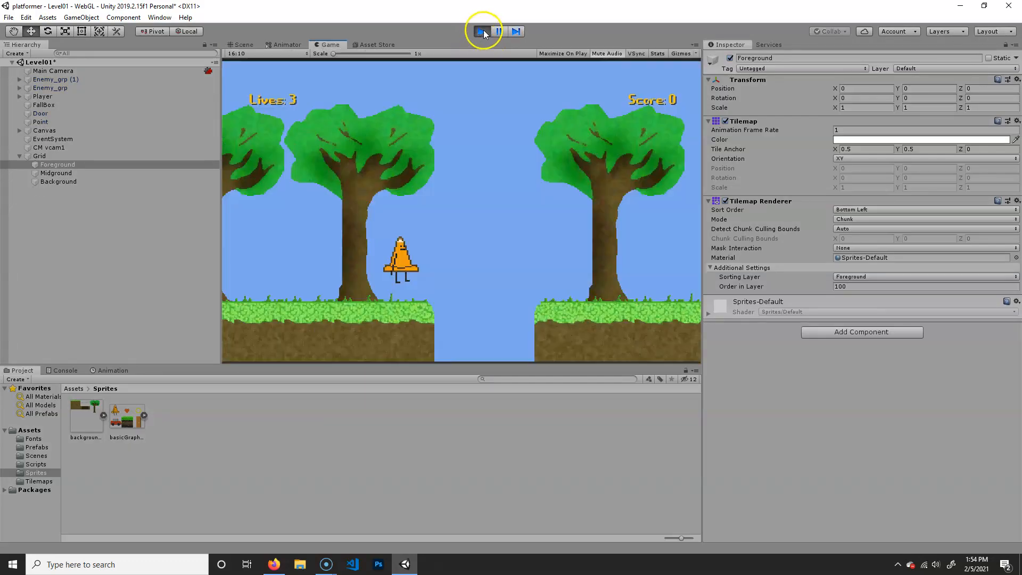
click(481, 31)
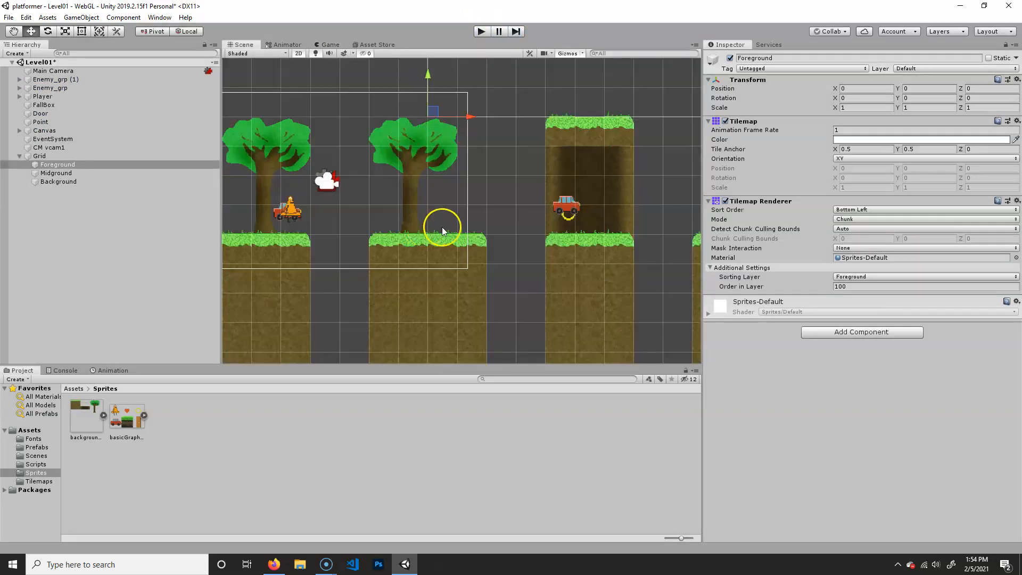
- Move Enemy_grp (1) onto the first ground platform, away from the player, at about X -6.89, Y -3.46
click(56, 79)
drag(456, 210, 388, 228)
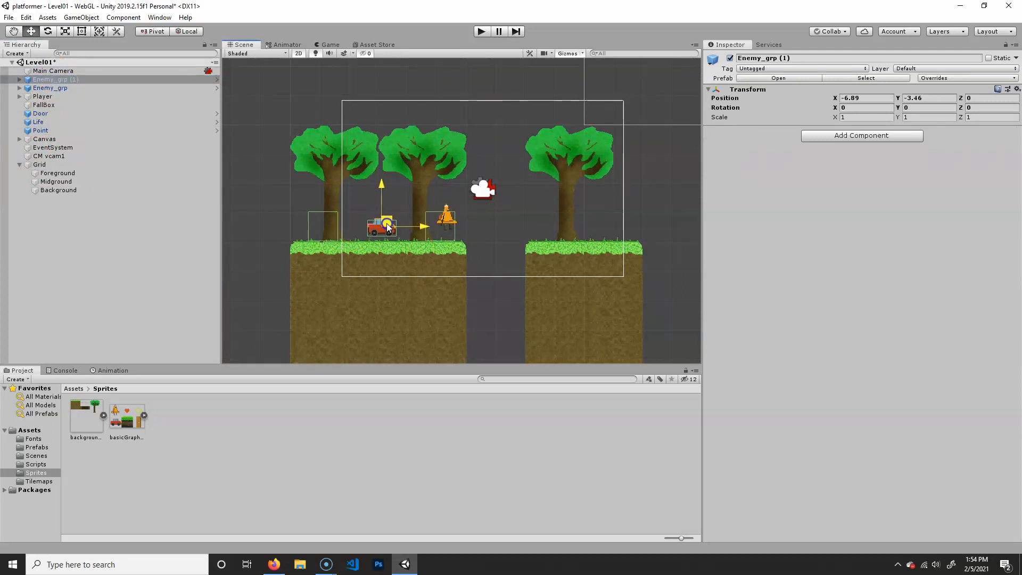
click(17, 79)
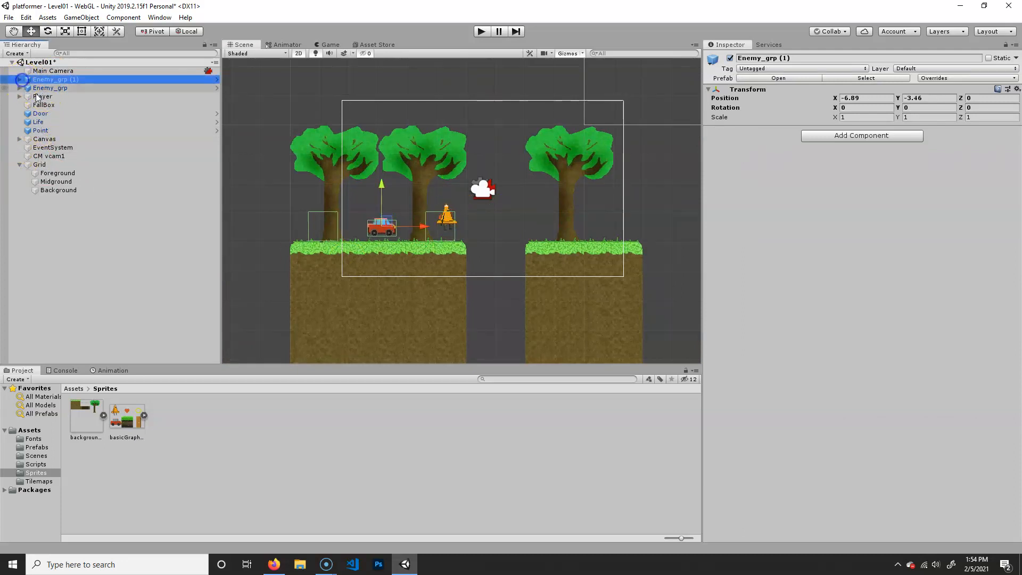
- In Enemy_grp (1), move EnemyBlock_right to about X 3.29 and EnemyBlock_left to about X -3.36, beyond the platform's edges
click(19, 79)
click(68, 96)
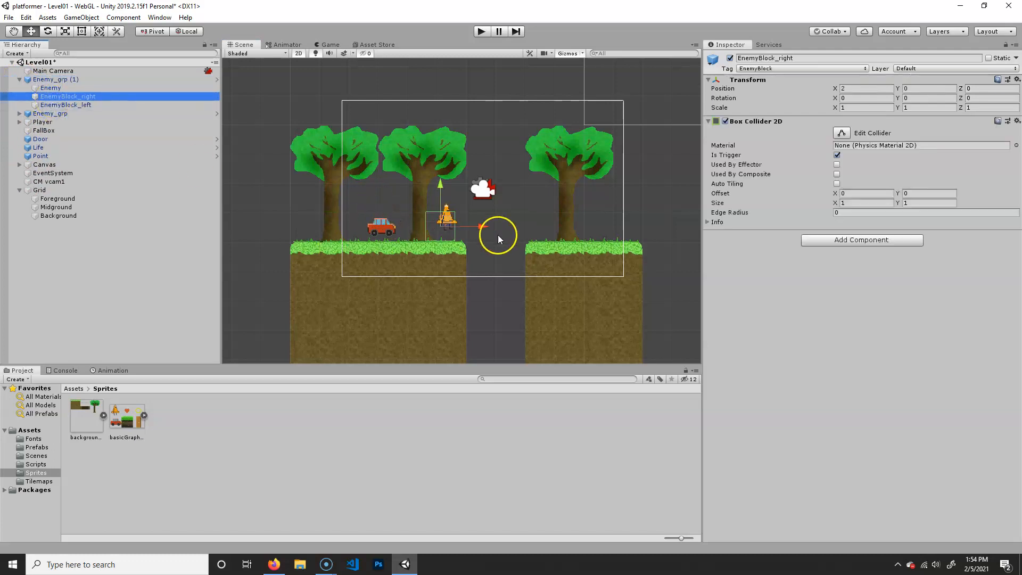
drag(485, 225, 519, 230)
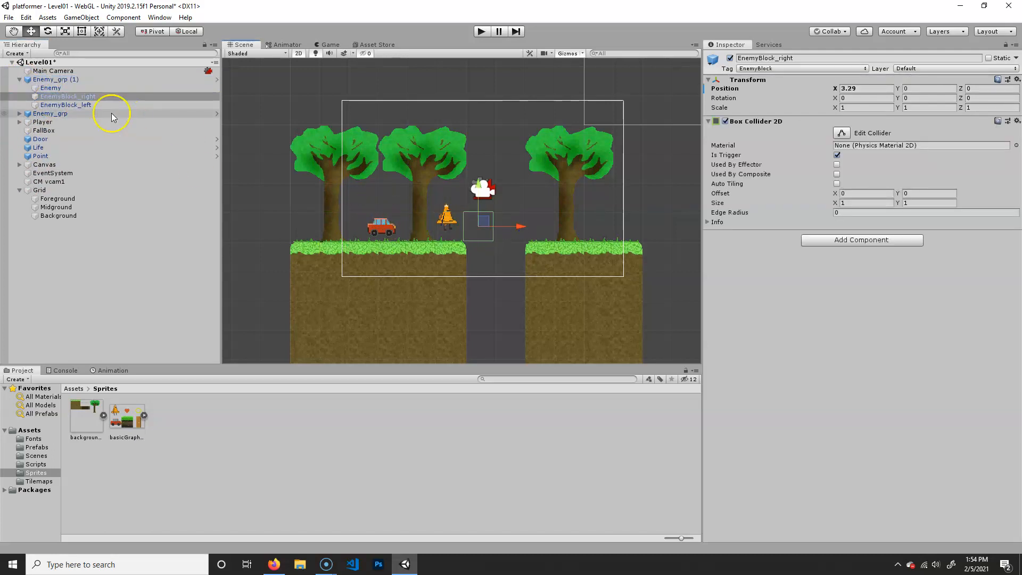
click(76, 104)
drag(366, 225, 327, 227)
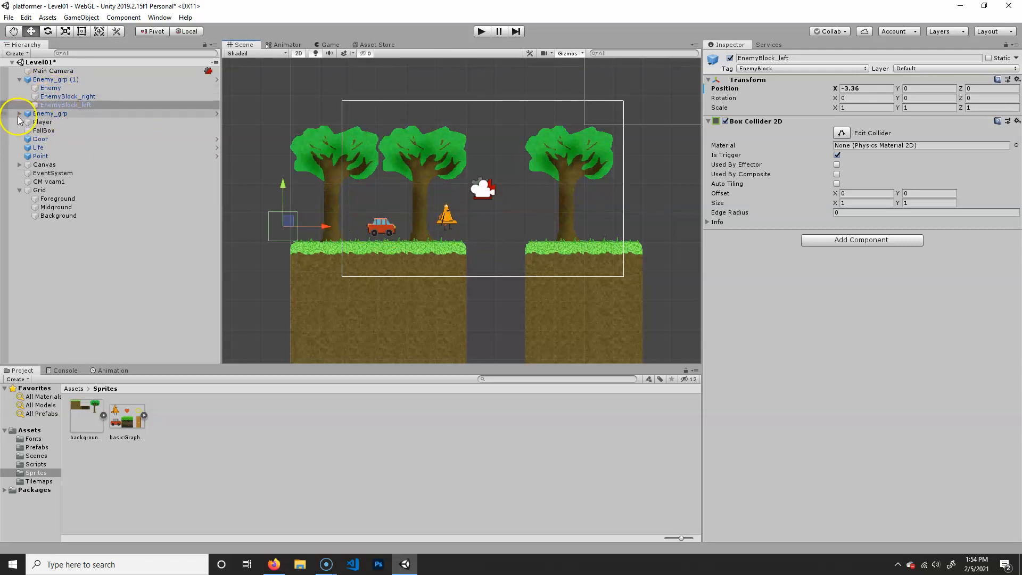
- Move Enemy_grp down onto the floor of the cave platform, at about X 5.5, Y -3.5
click(18, 114)
click(50, 113)
key(f)
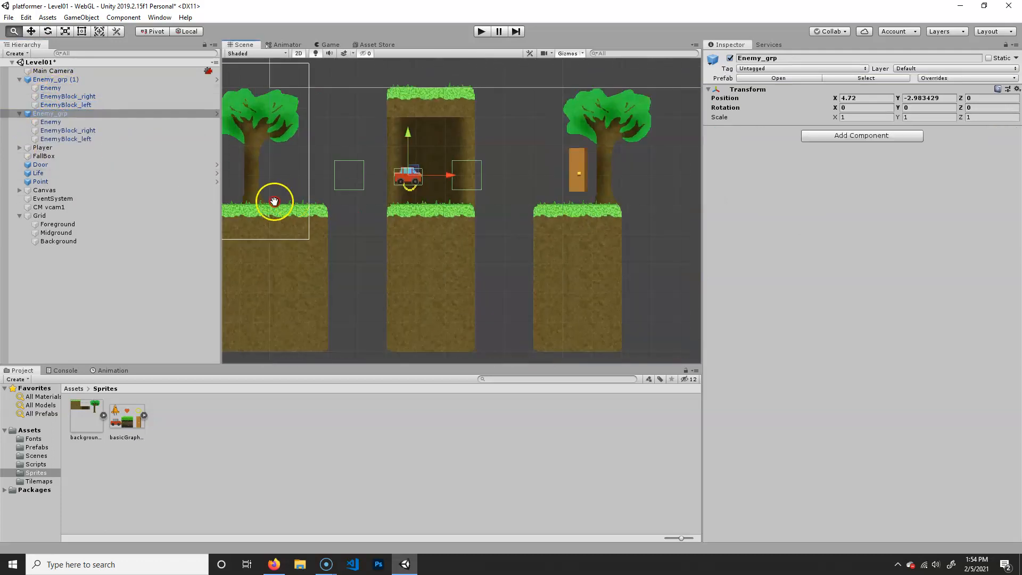
drag(351, 142, 358, 162)
drag(395, 199, 417, 202)
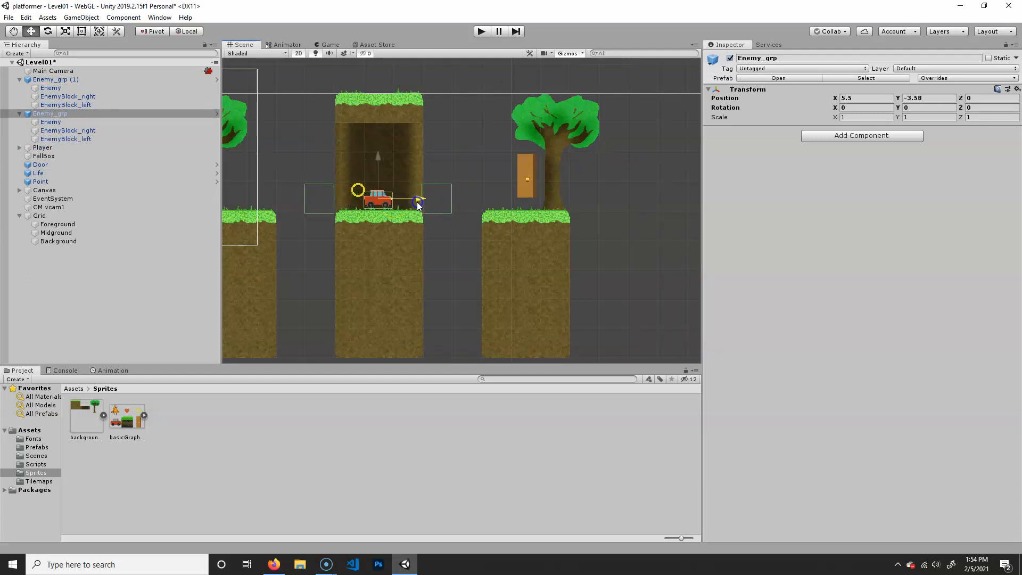
- Move the Point item to the right inside the cave, above the platform's grass
click(41, 182)
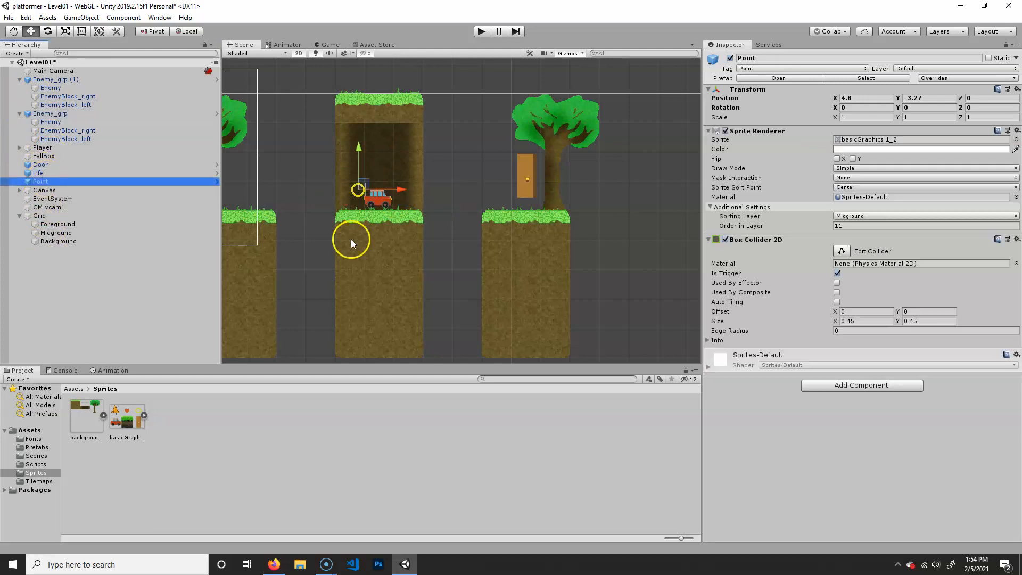
middle_drag(360, 197, 421, 193)
drag(420, 186, 441, 190)
- Move the Life item to the far left end of the first ground platform, at about X -9.42, Y -3.43
middle_drag(308, 205, 567, 210)
click(50, 174)
drag(429, 178, 265, 195)
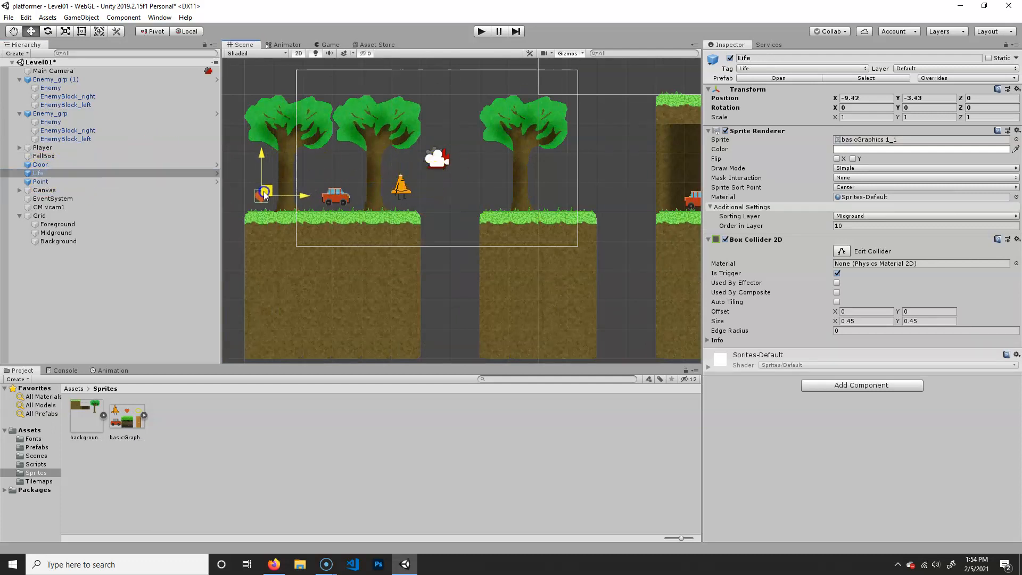
- Move the Door onto the ground of the last platform, in front of the tree, at about X 11.12, Y -3.2
click(39, 165)
key(f)
drag(448, 170, 467, 182)
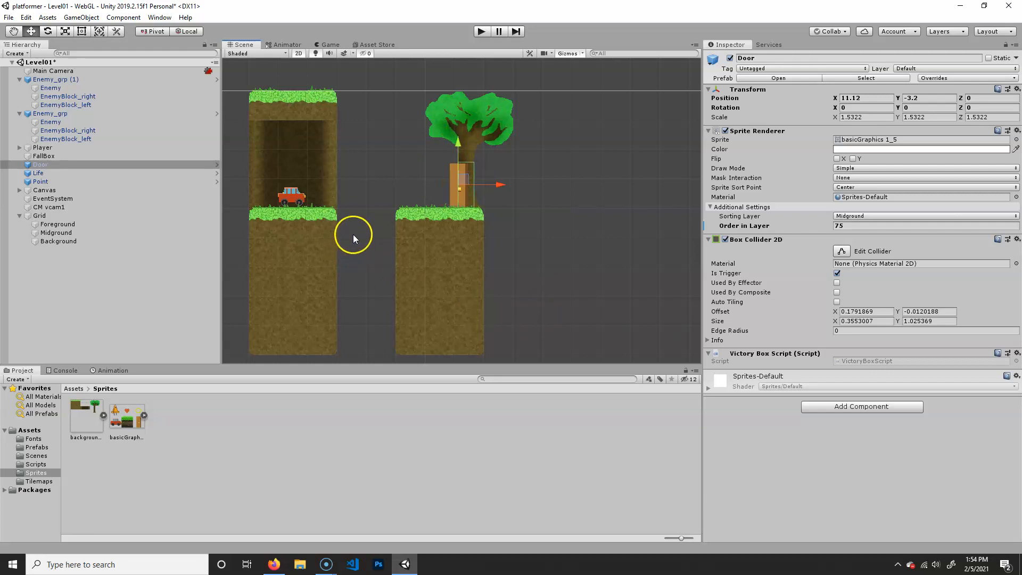
- Run the level in play mode and test the first platform's enemy and heart with the player
click(482, 33)
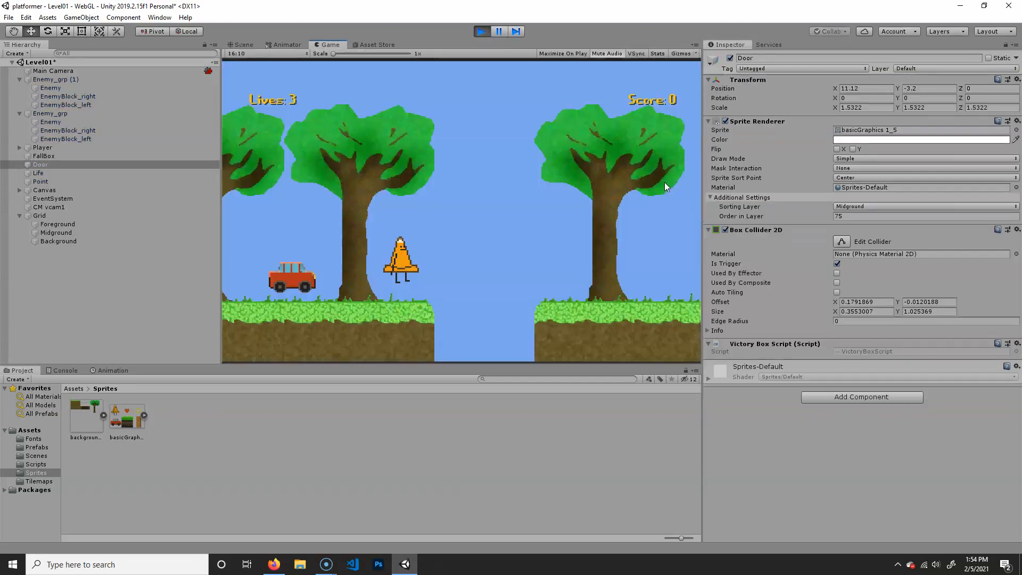
key(Left)
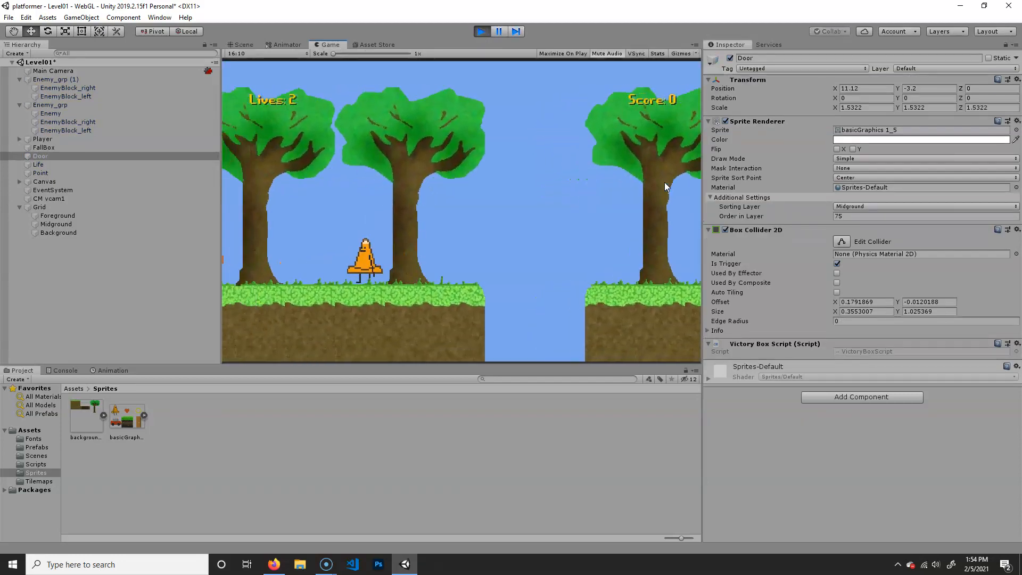
key(Right)
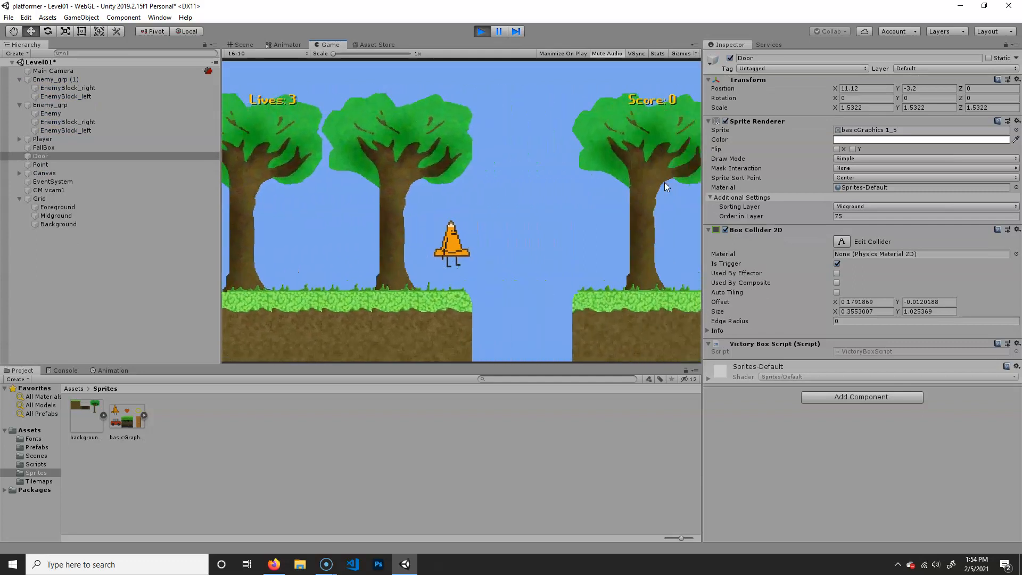
key(Left)
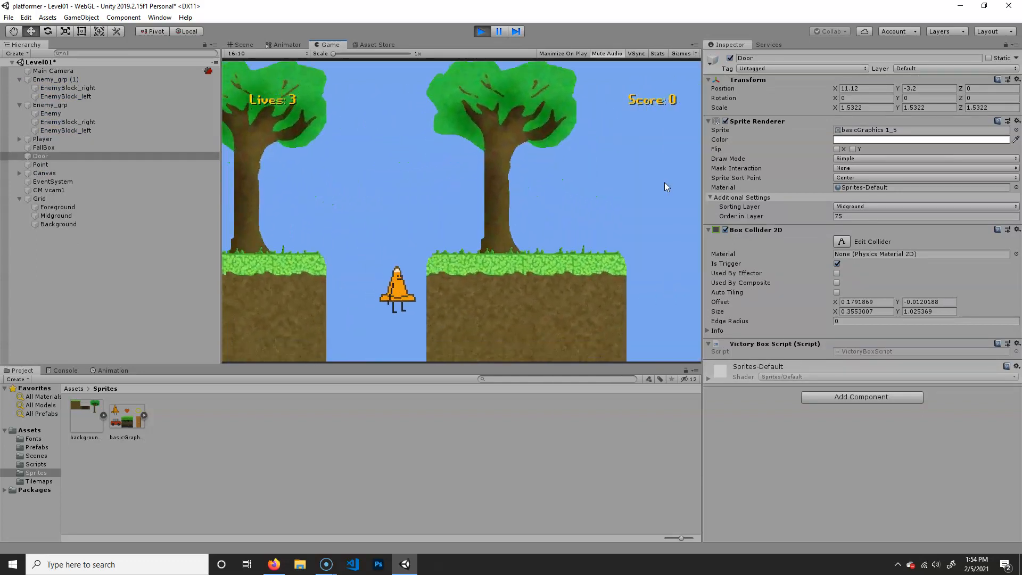
- Play-test jumping the gaps between the first platforms and reaching the cave platform's enemy and point
key(Right)
key(space)
key(Right)
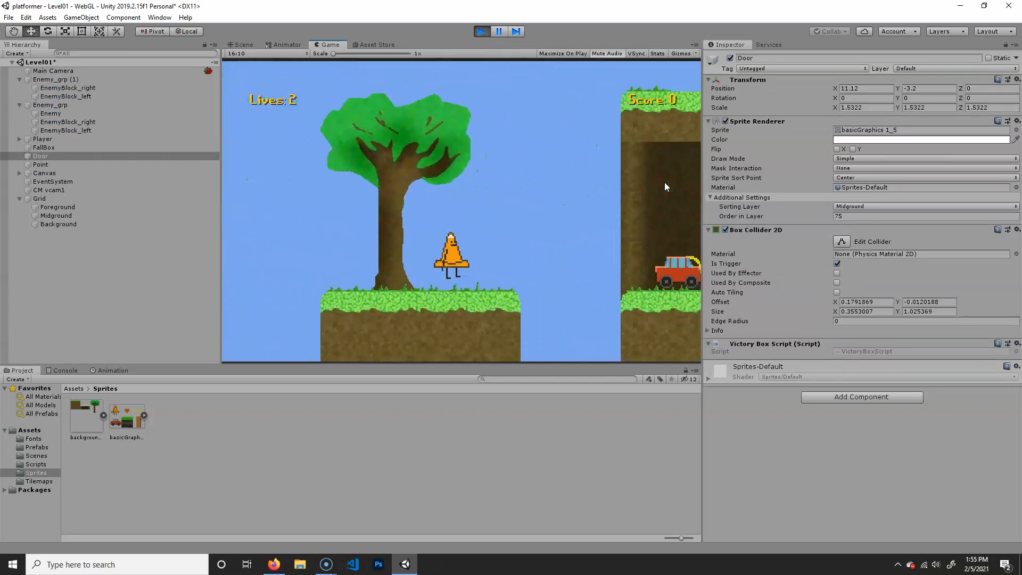
key(Right)
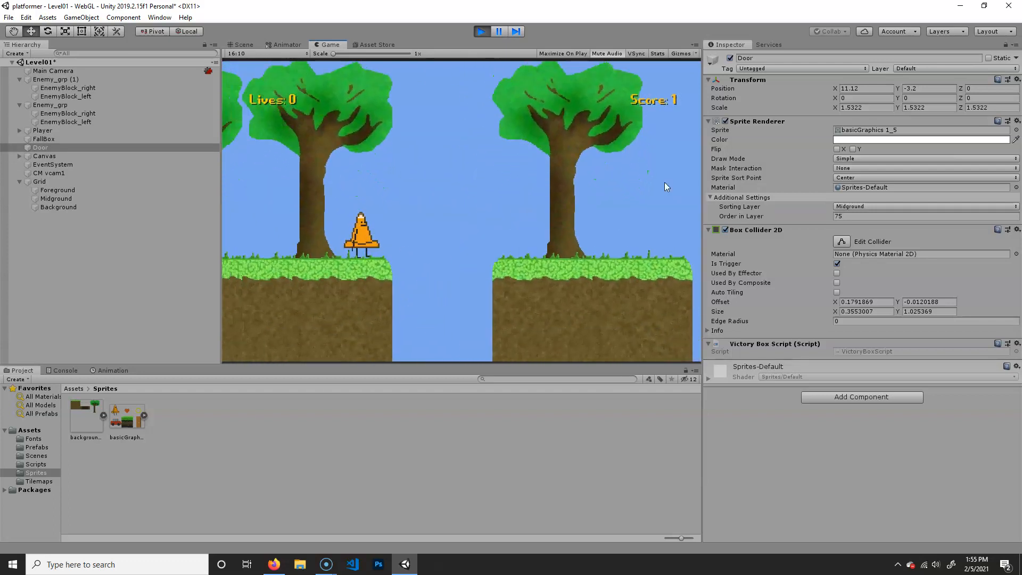
key(Left)
key(Right)
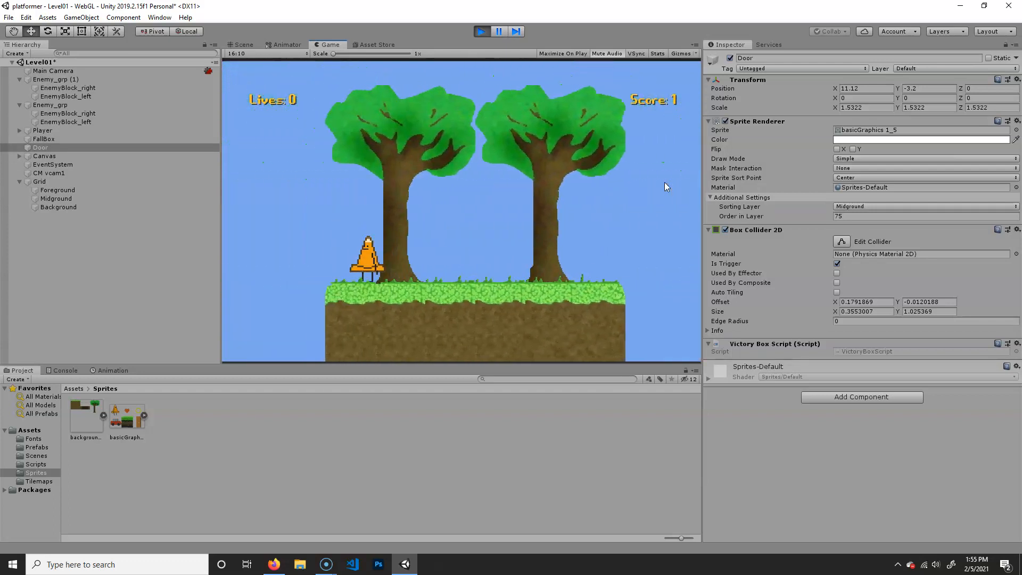
key(Right)
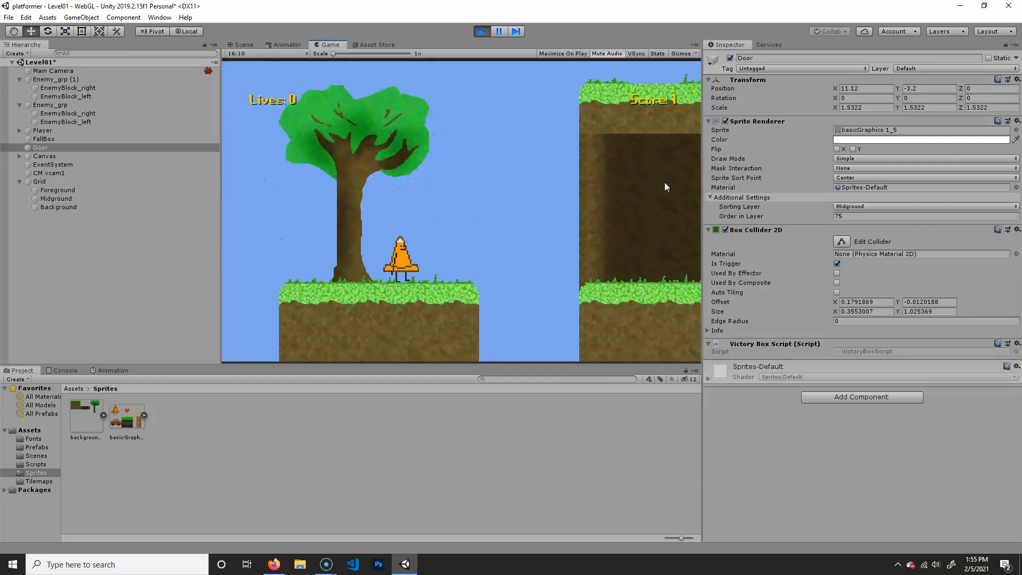
- Jump the player onto the cave platform and test moving and jumping inside the cave
key(Right)
key(space)
key(Right)
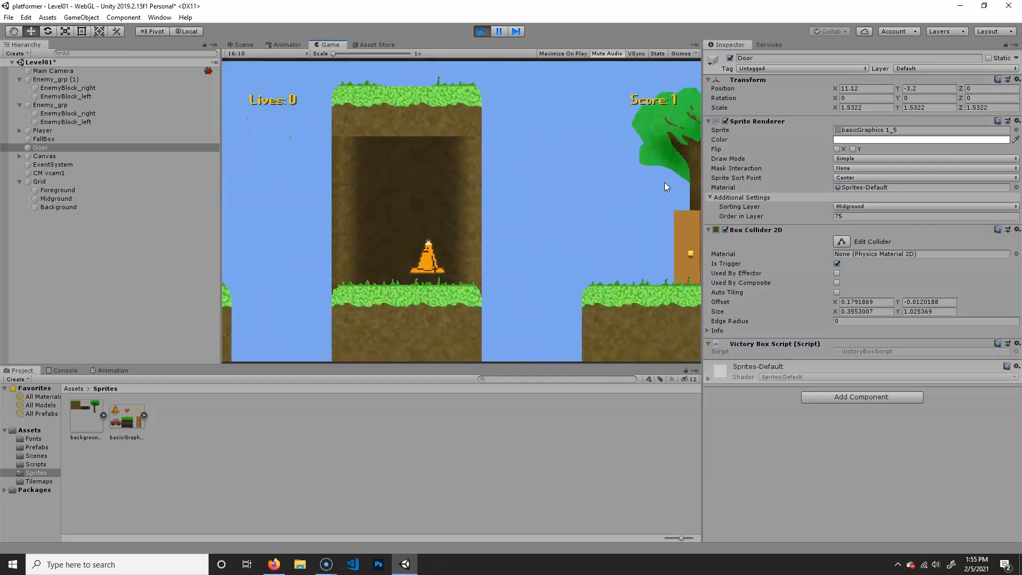
key(space)
key(space)
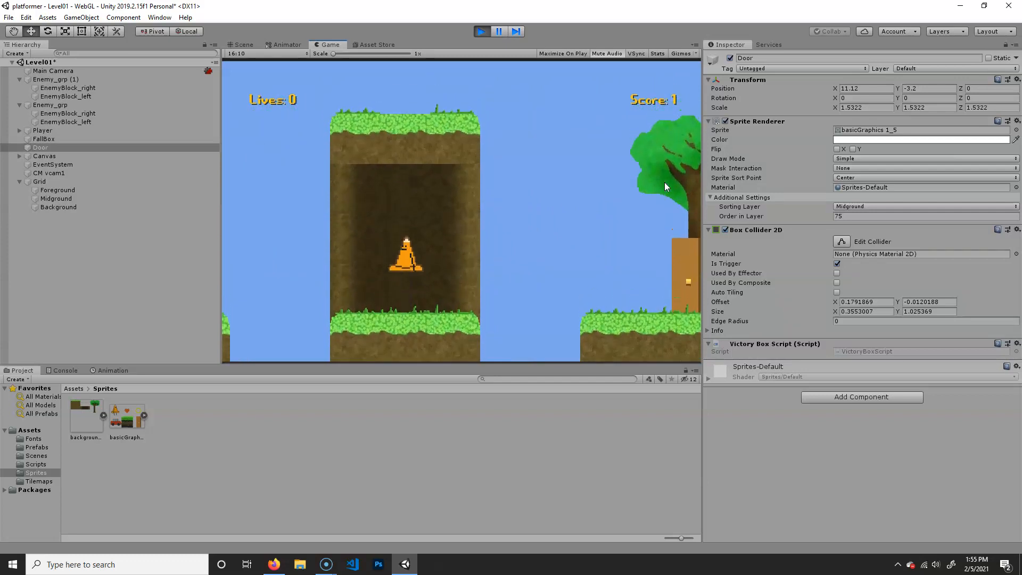
key(Right)
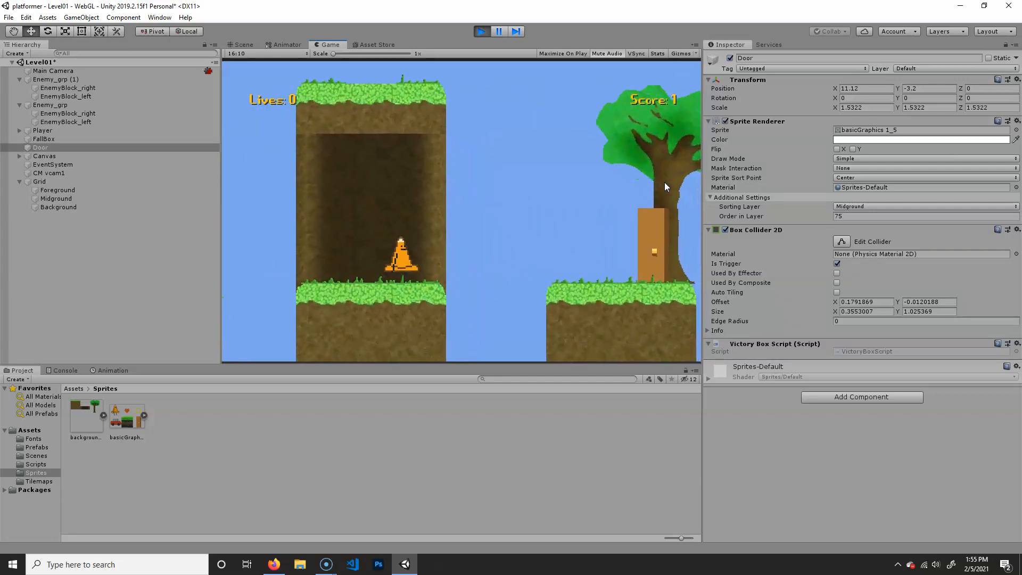
key(Left)
key(space)
key(Right)
key(space)
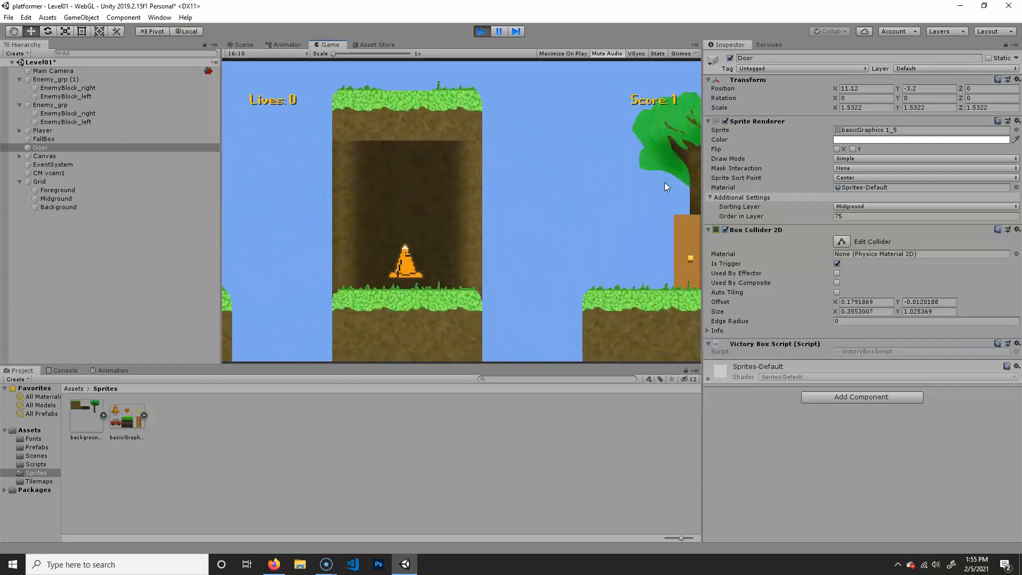
- Try the jump from the cave platform to the door platform, and stop play mode
key(Right)
key(space)
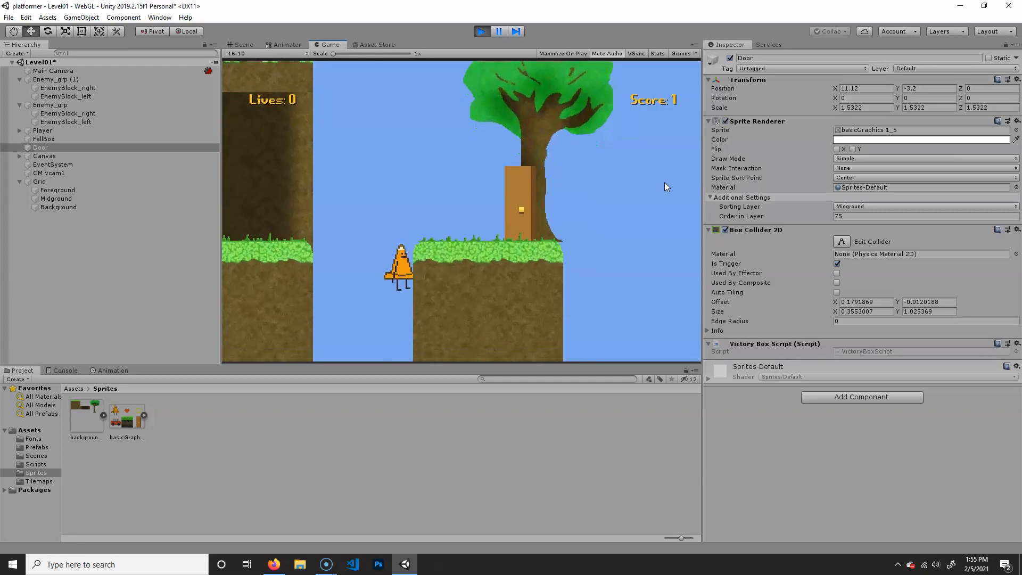
click(481, 31)
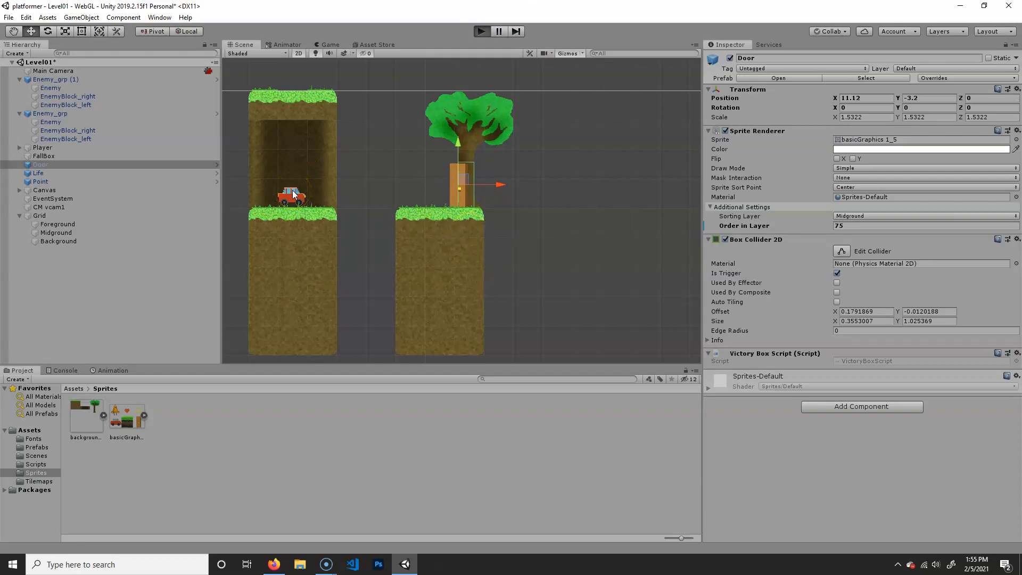
- Run the level again, collect the heart, and walk the player back and forth past the first platform's trees to check the layering
key(ctrl+p)
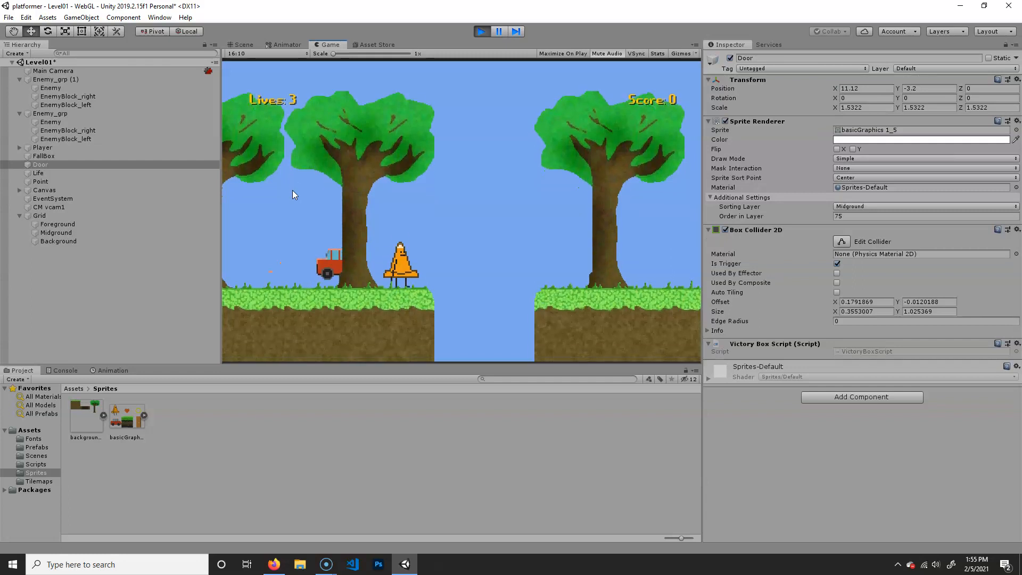
key(Left)
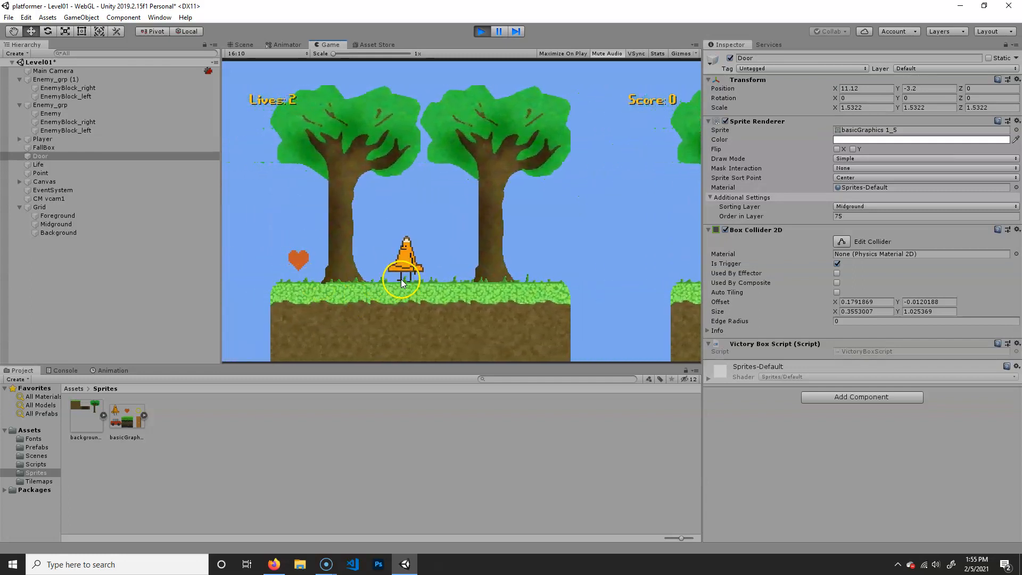
key(Left)
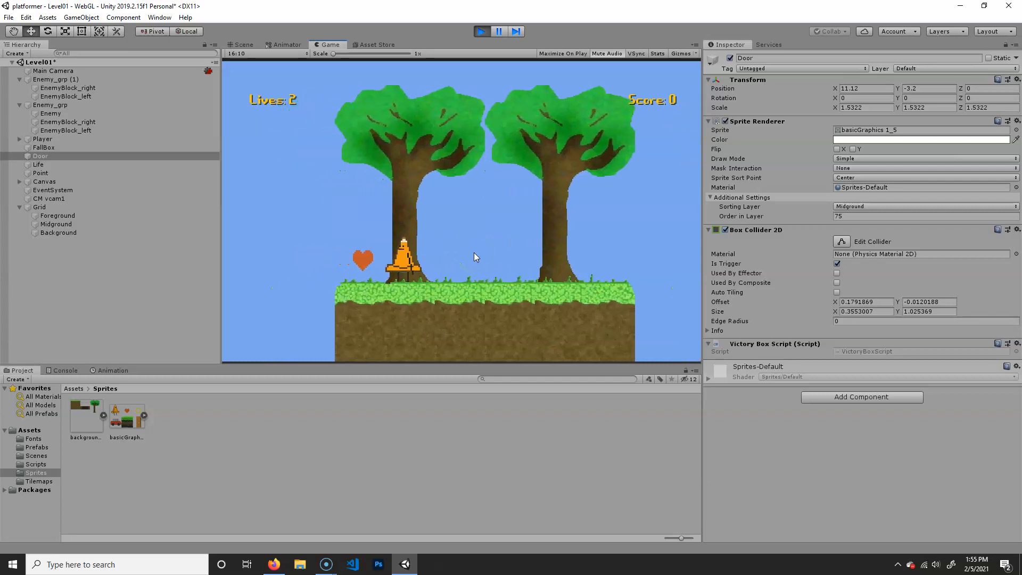
key(Right)
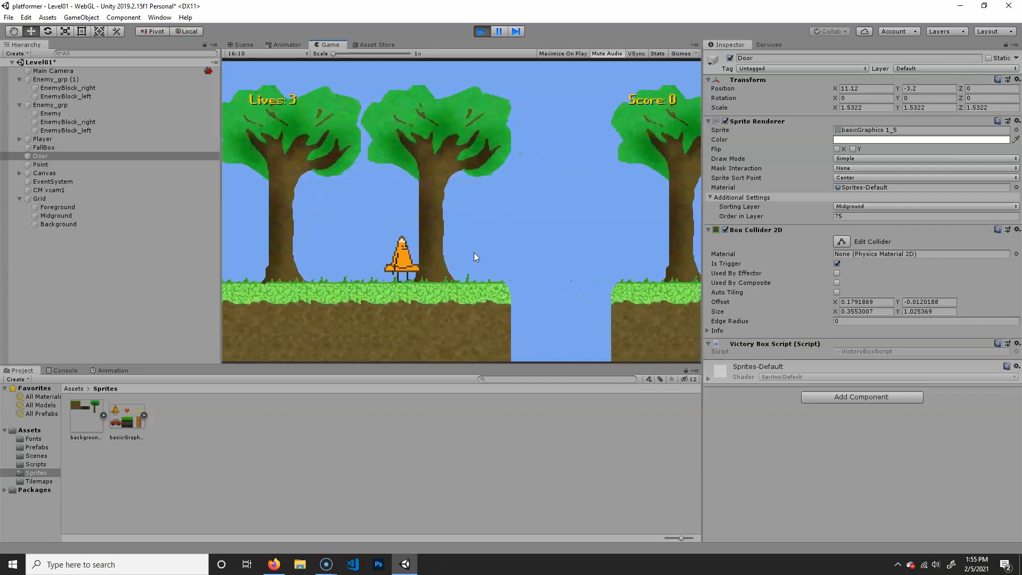
key(Right)
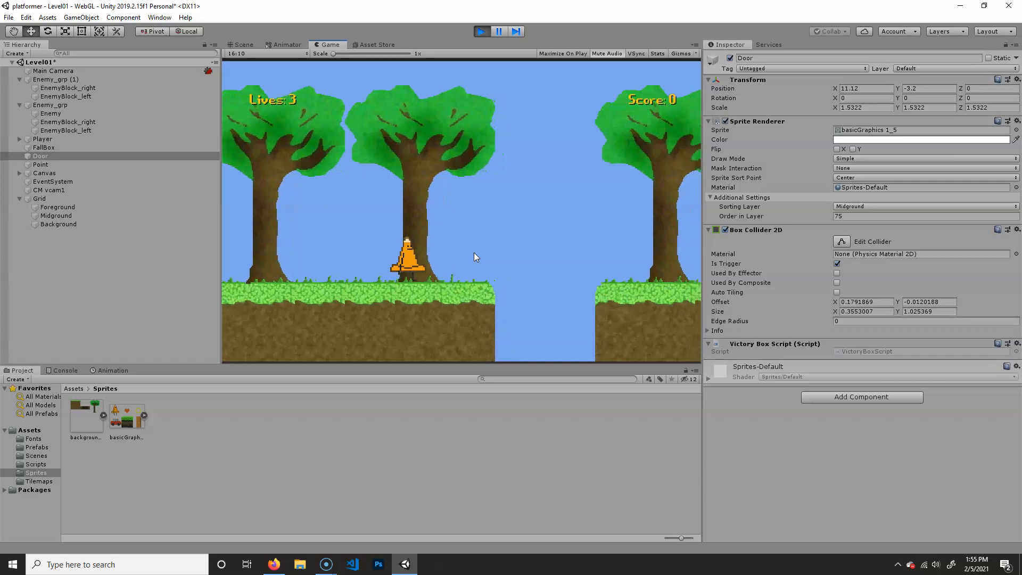
key(Left)
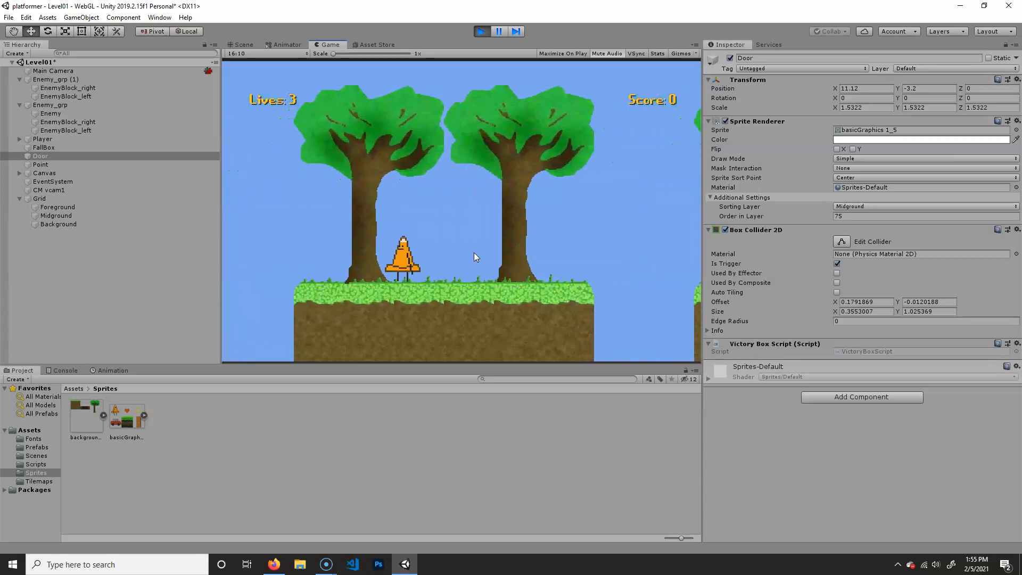
key(Right)
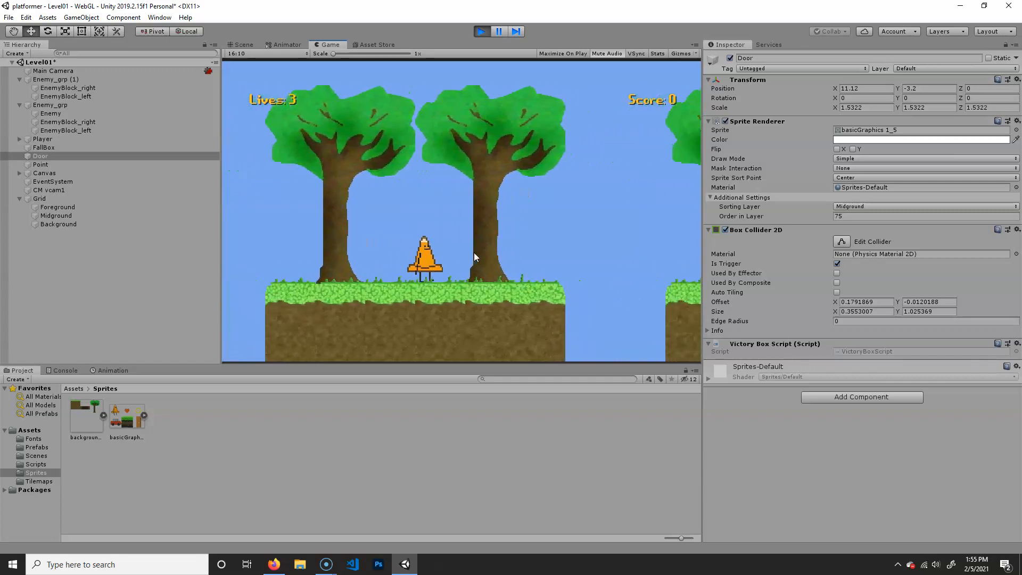
key(Right)
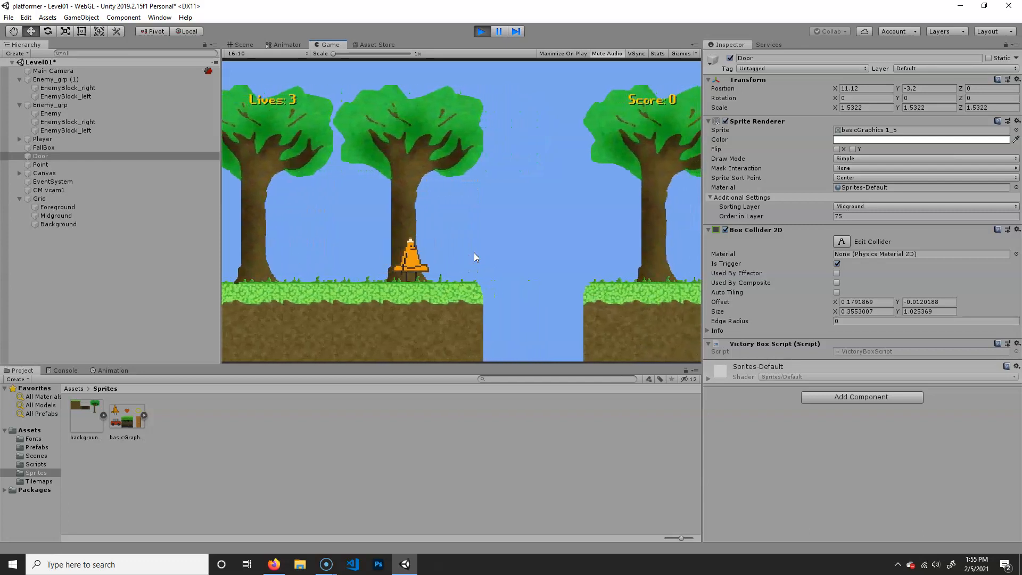
- Jump the player across to the cave platform, collect the point, return to the second platform, and stop play mode
key(space)
key(Right)
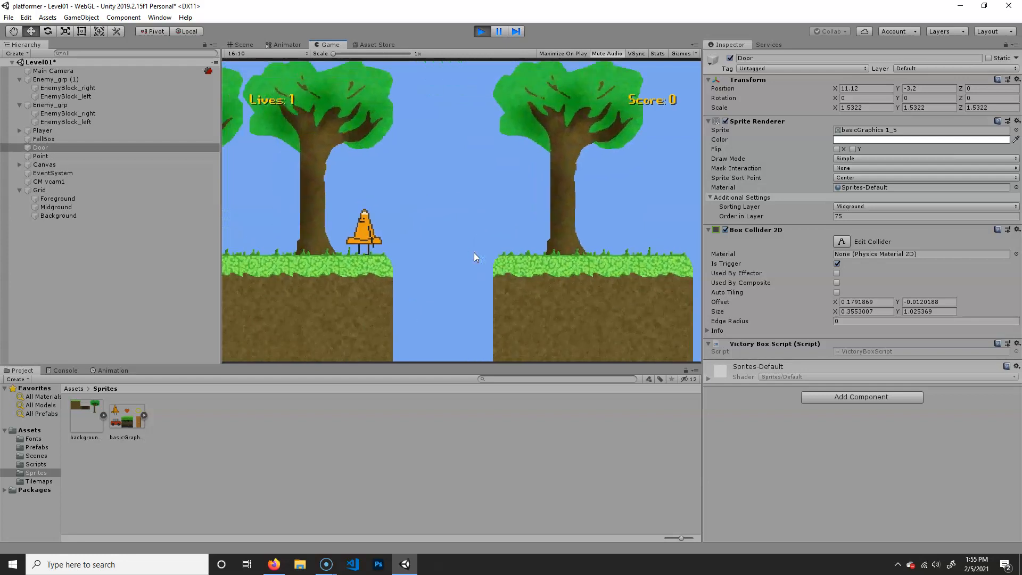
key(Right)
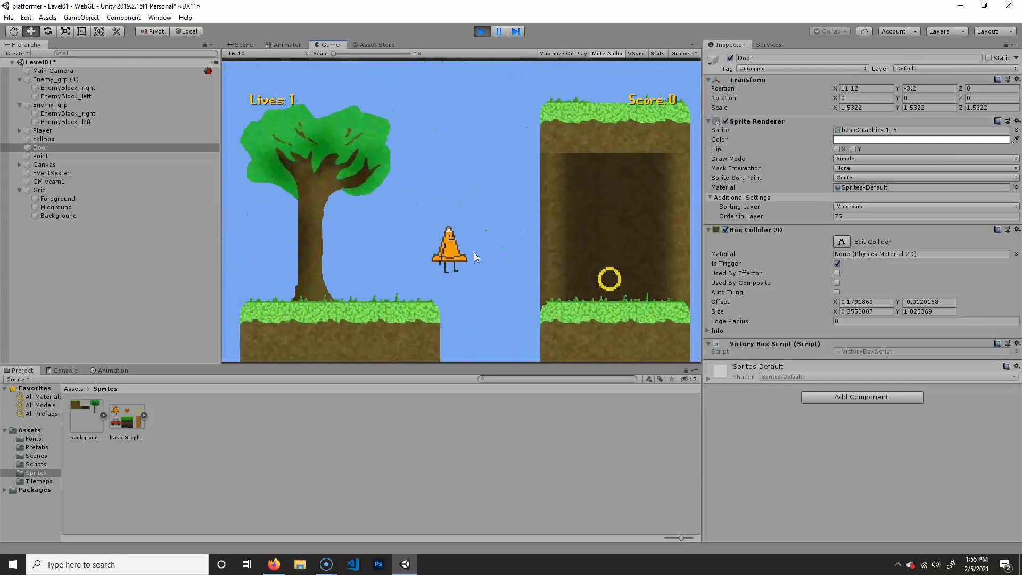
key(Left)
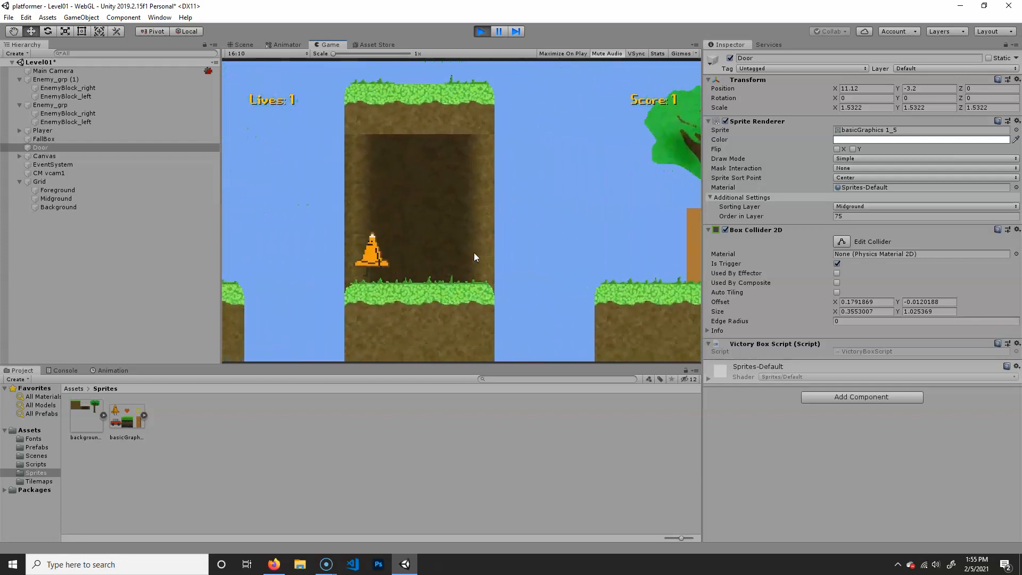
key(space)
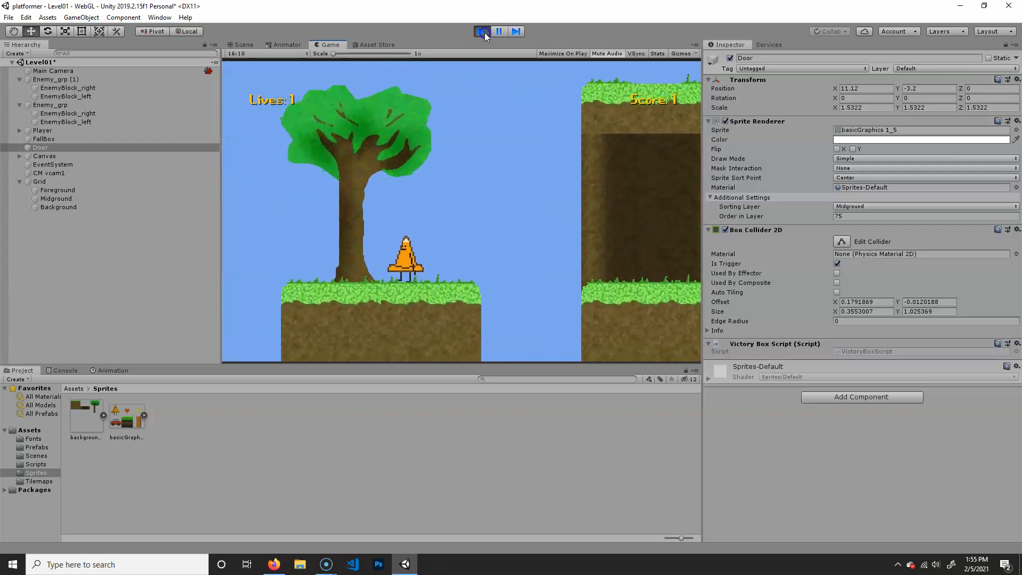
click(483, 32)
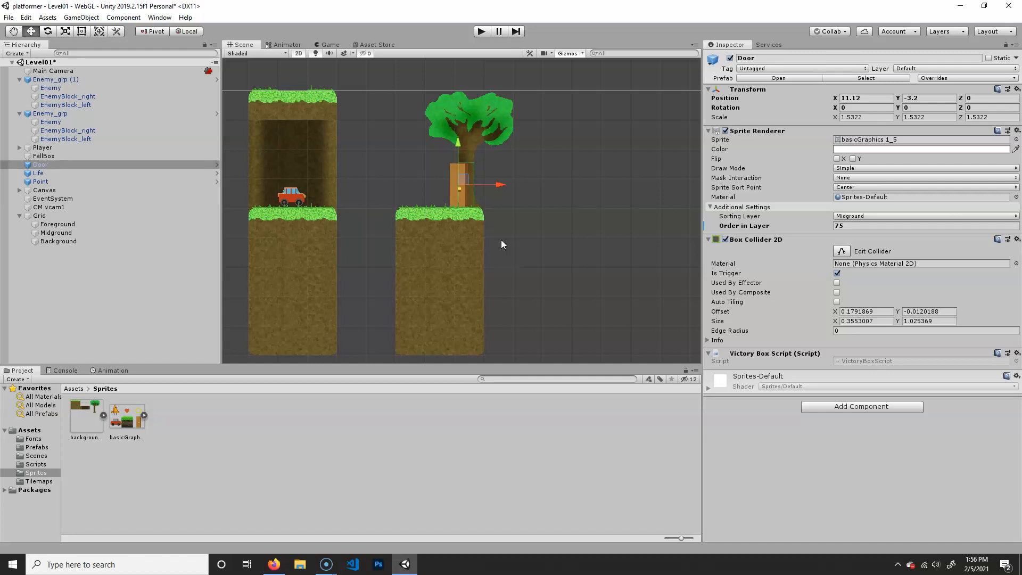
- Examine the backgroundTilemap sprite sheet and its import settings, and review the layout of all platforms in the scene
click(98, 424)
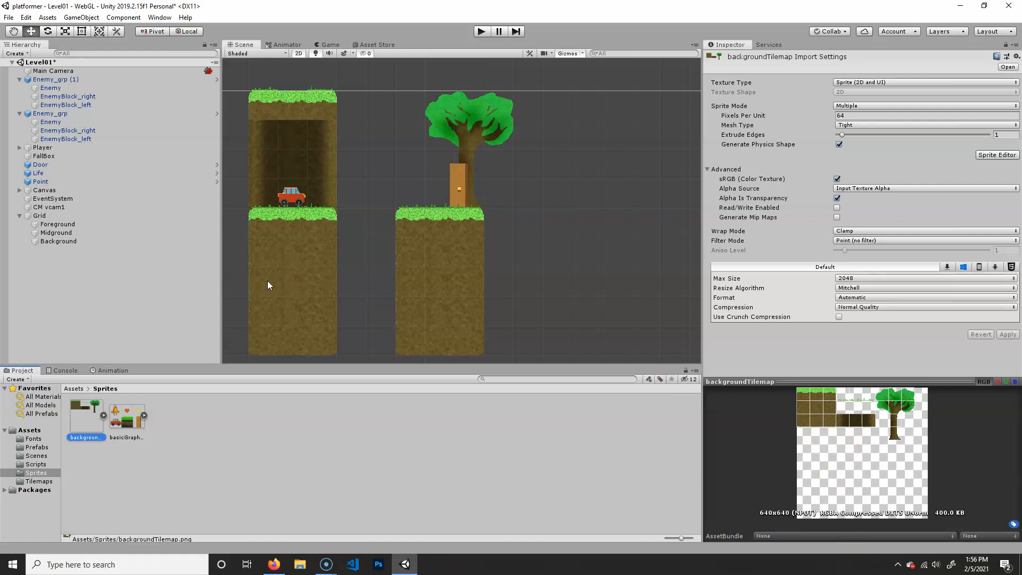
middle_drag(322, 242, 509, 216)
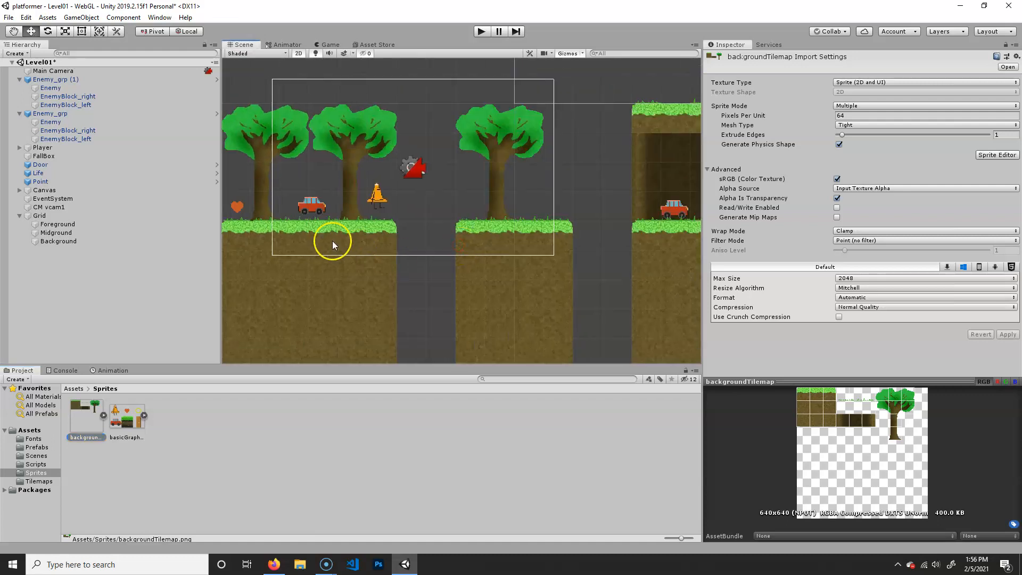
drag(330, 239, 447, 226)
middle_drag(617, 295, 417, 283)
middle_drag(562, 267, 427, 298)
middle_drag(610, 248, 583, 242)
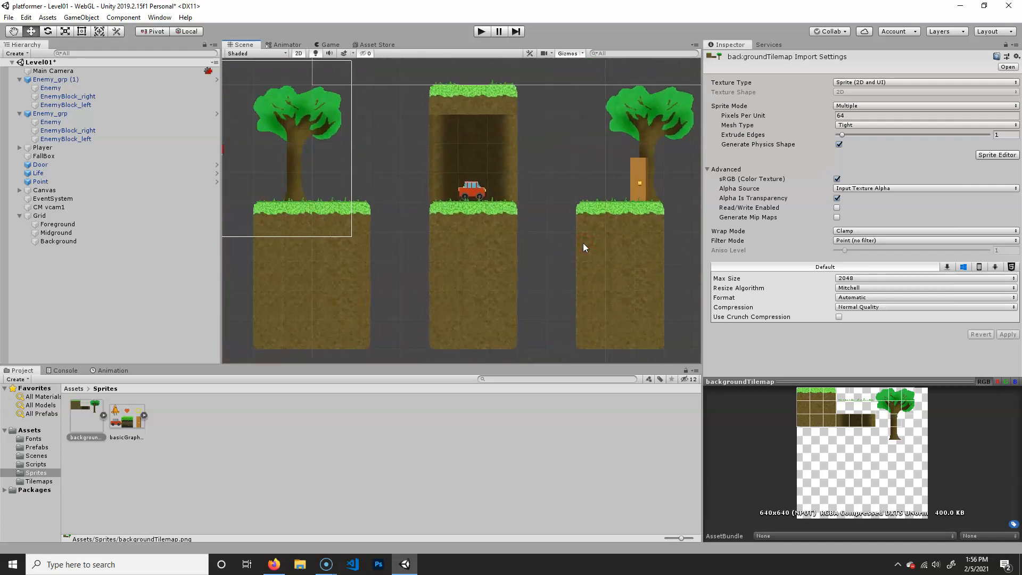